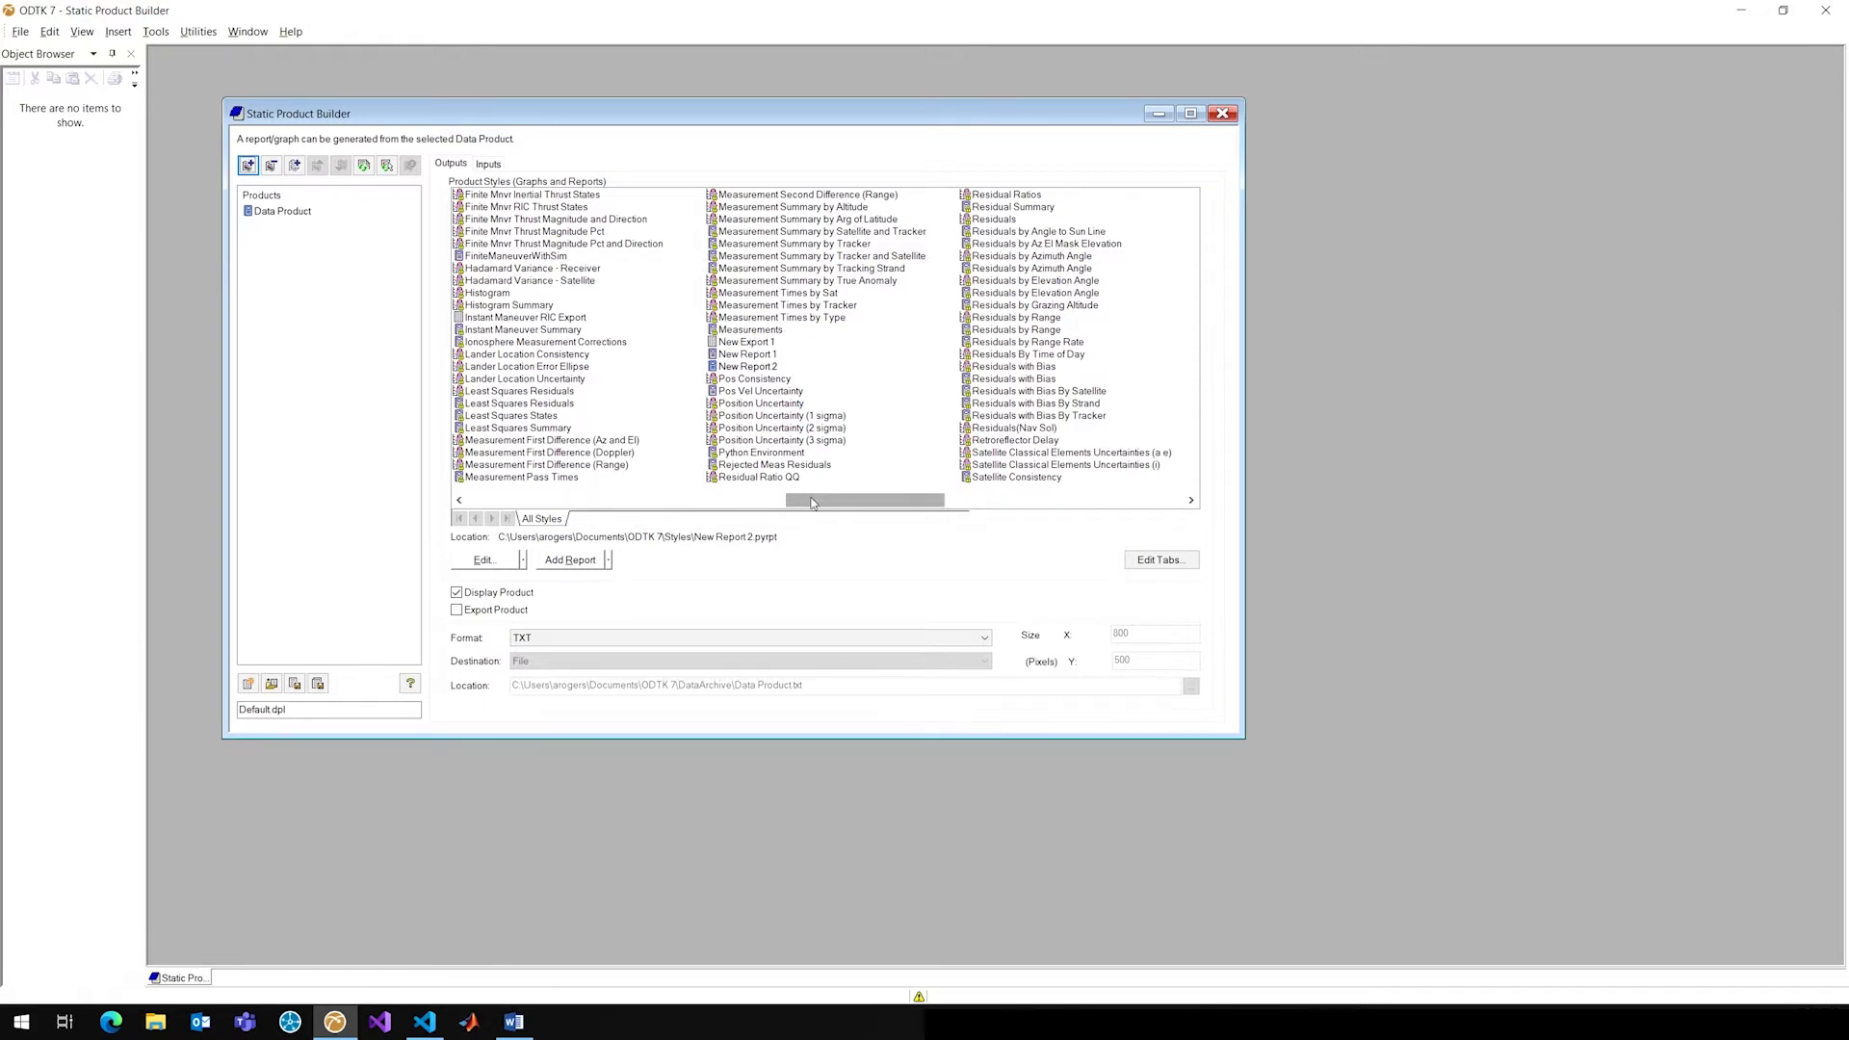
Step: Add a new report style, New Report 3, and open it in the Report Designer
drag(819, 501, 594, 502)
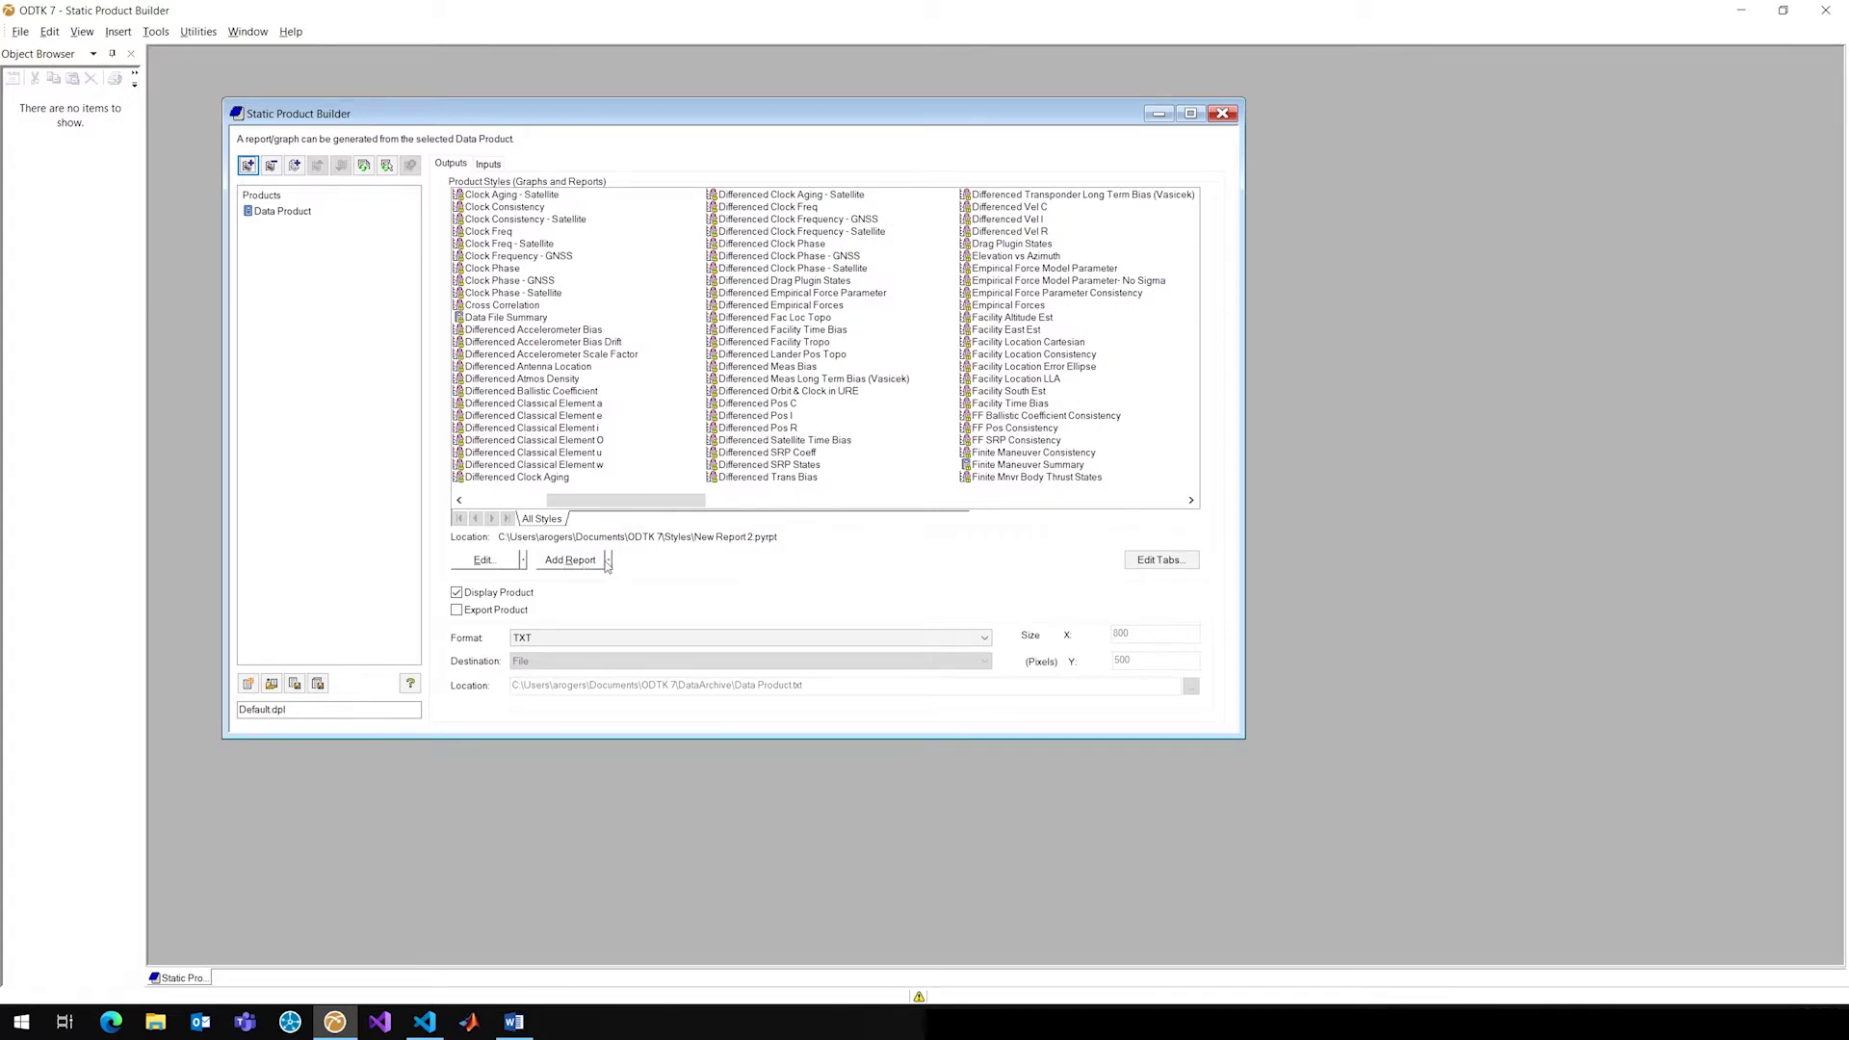
click(589, 568)
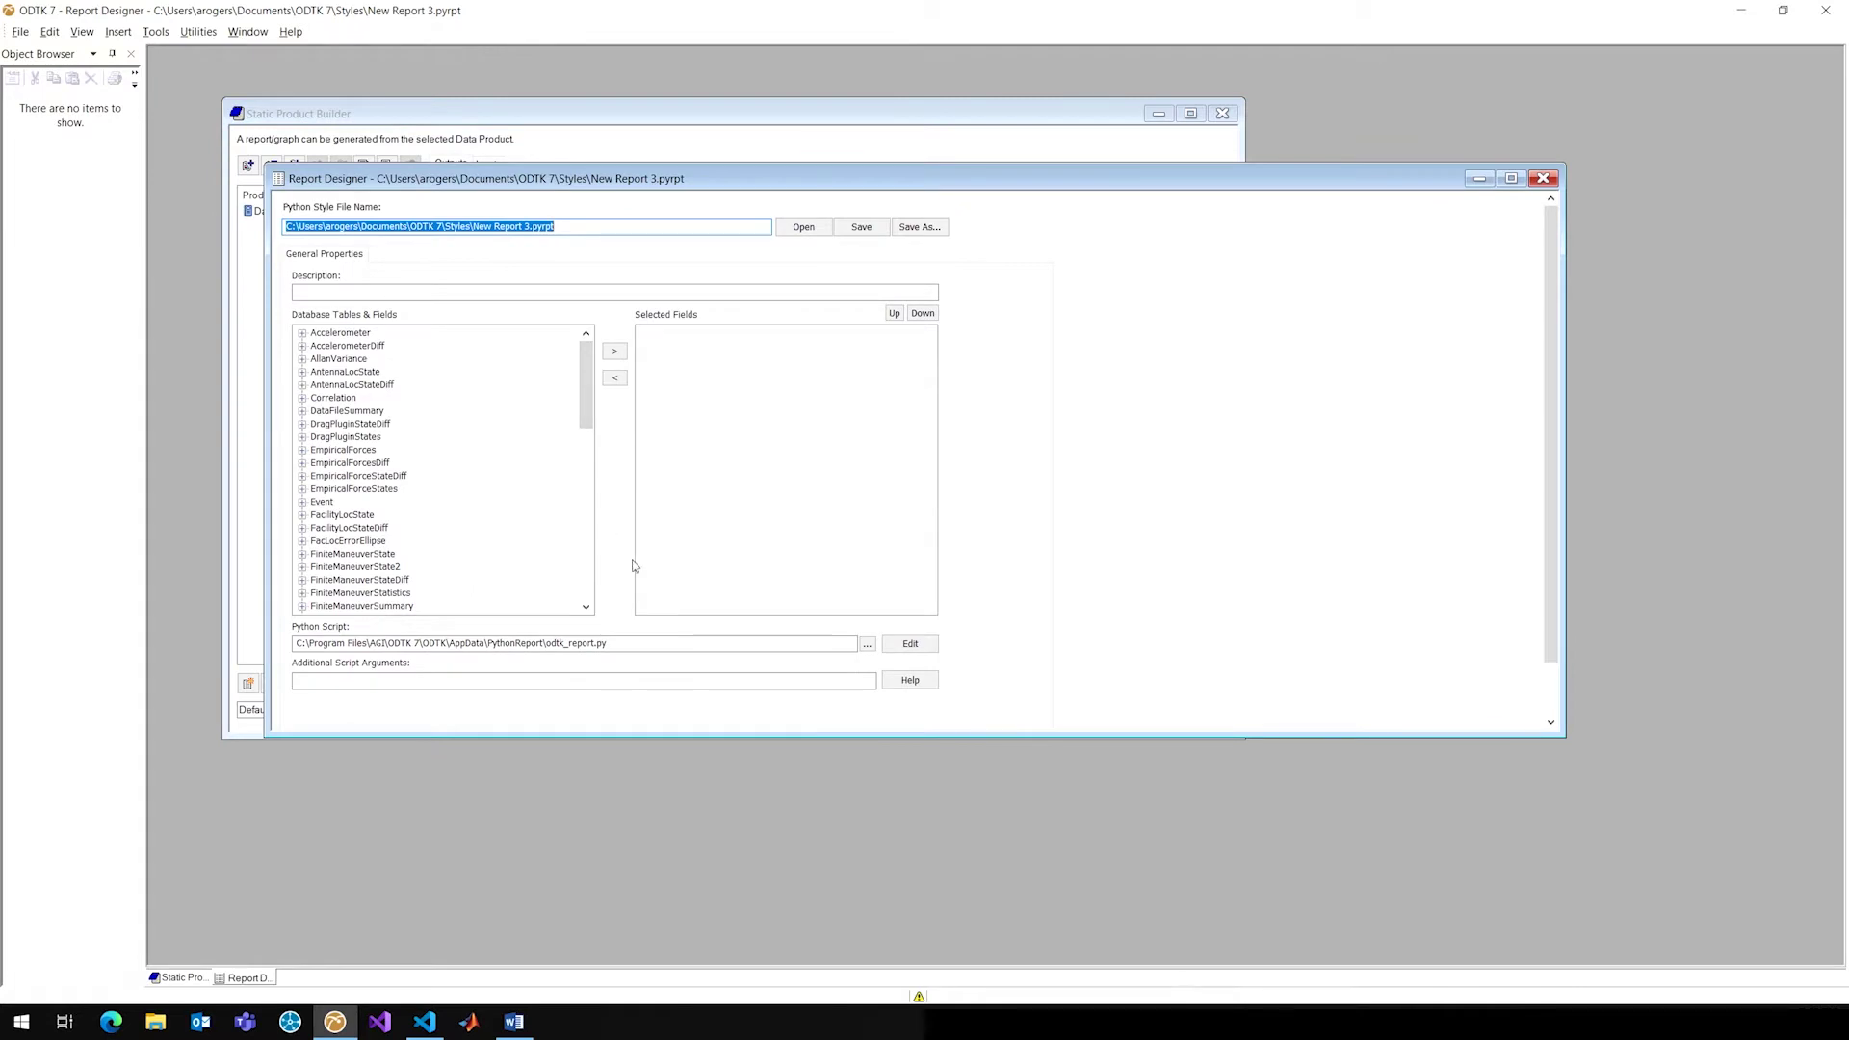
click(576, 226)
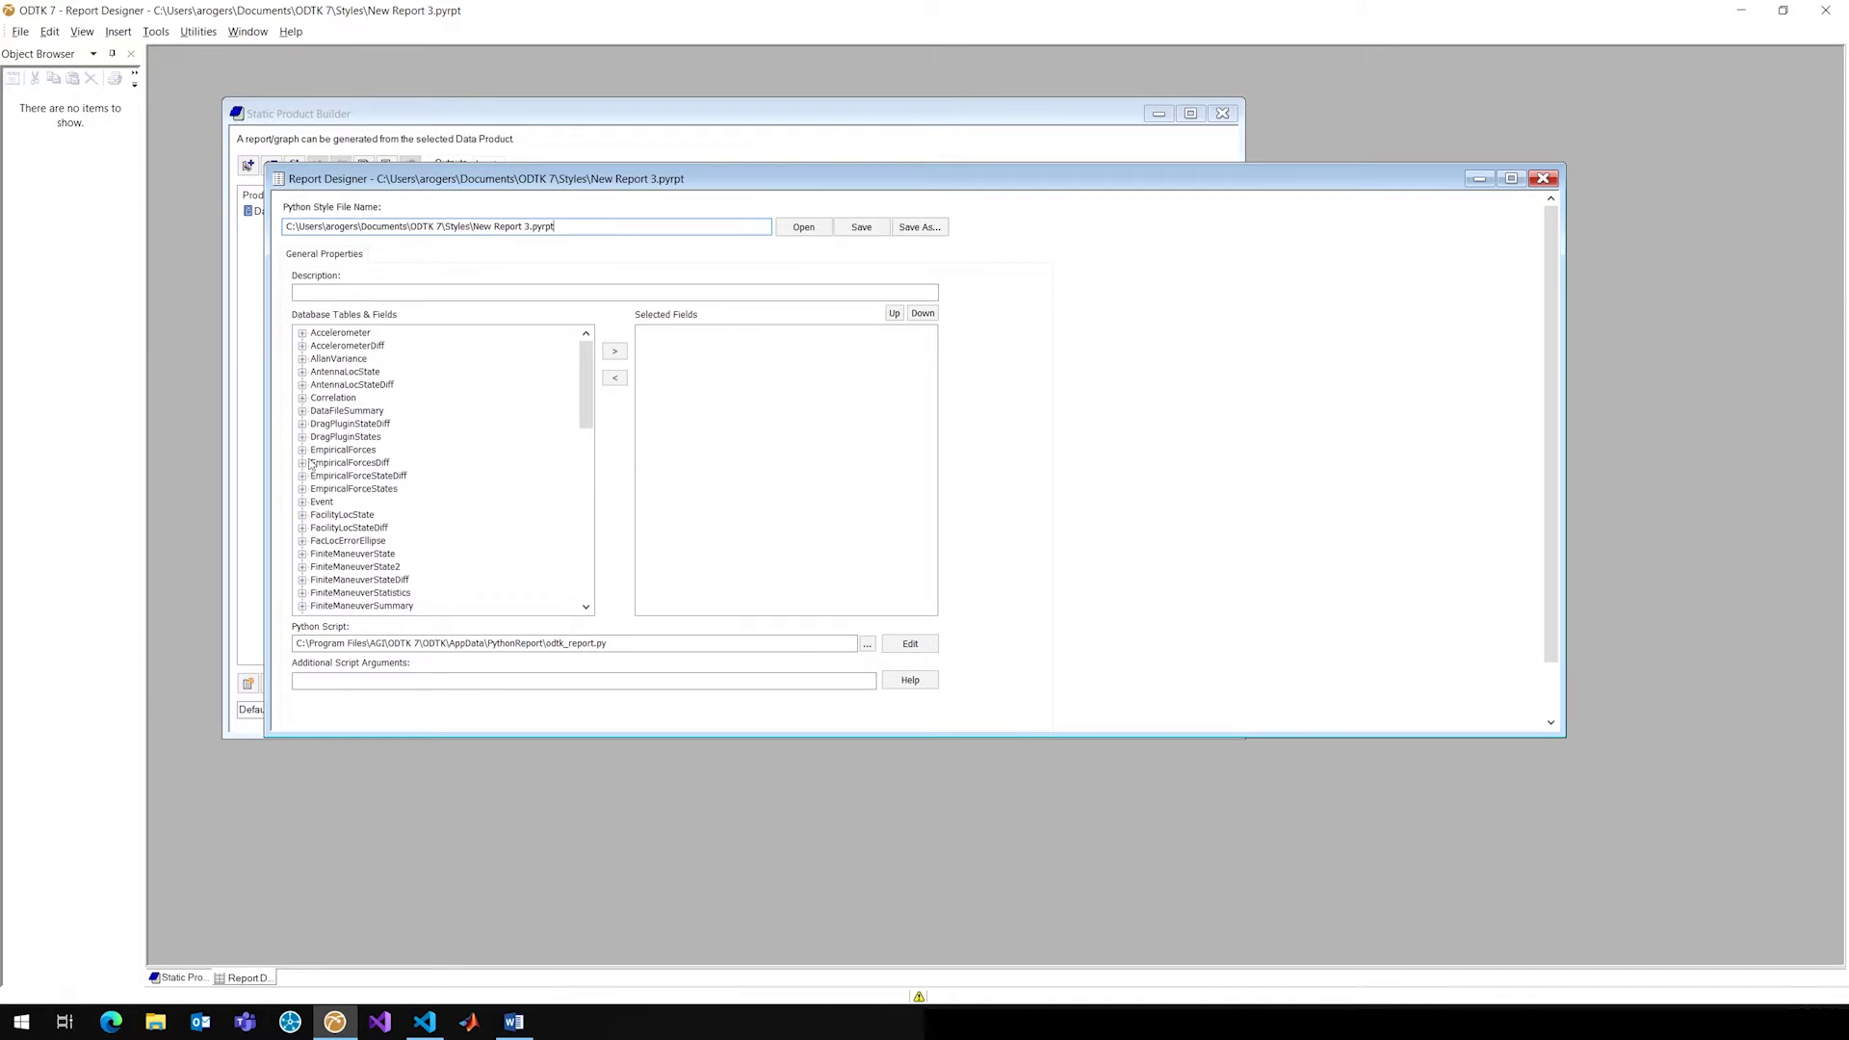
Step: Expand EmpiricalForces, then scroll down and expand the InstantManeuverSummary table to list its fields
click(301, 450)
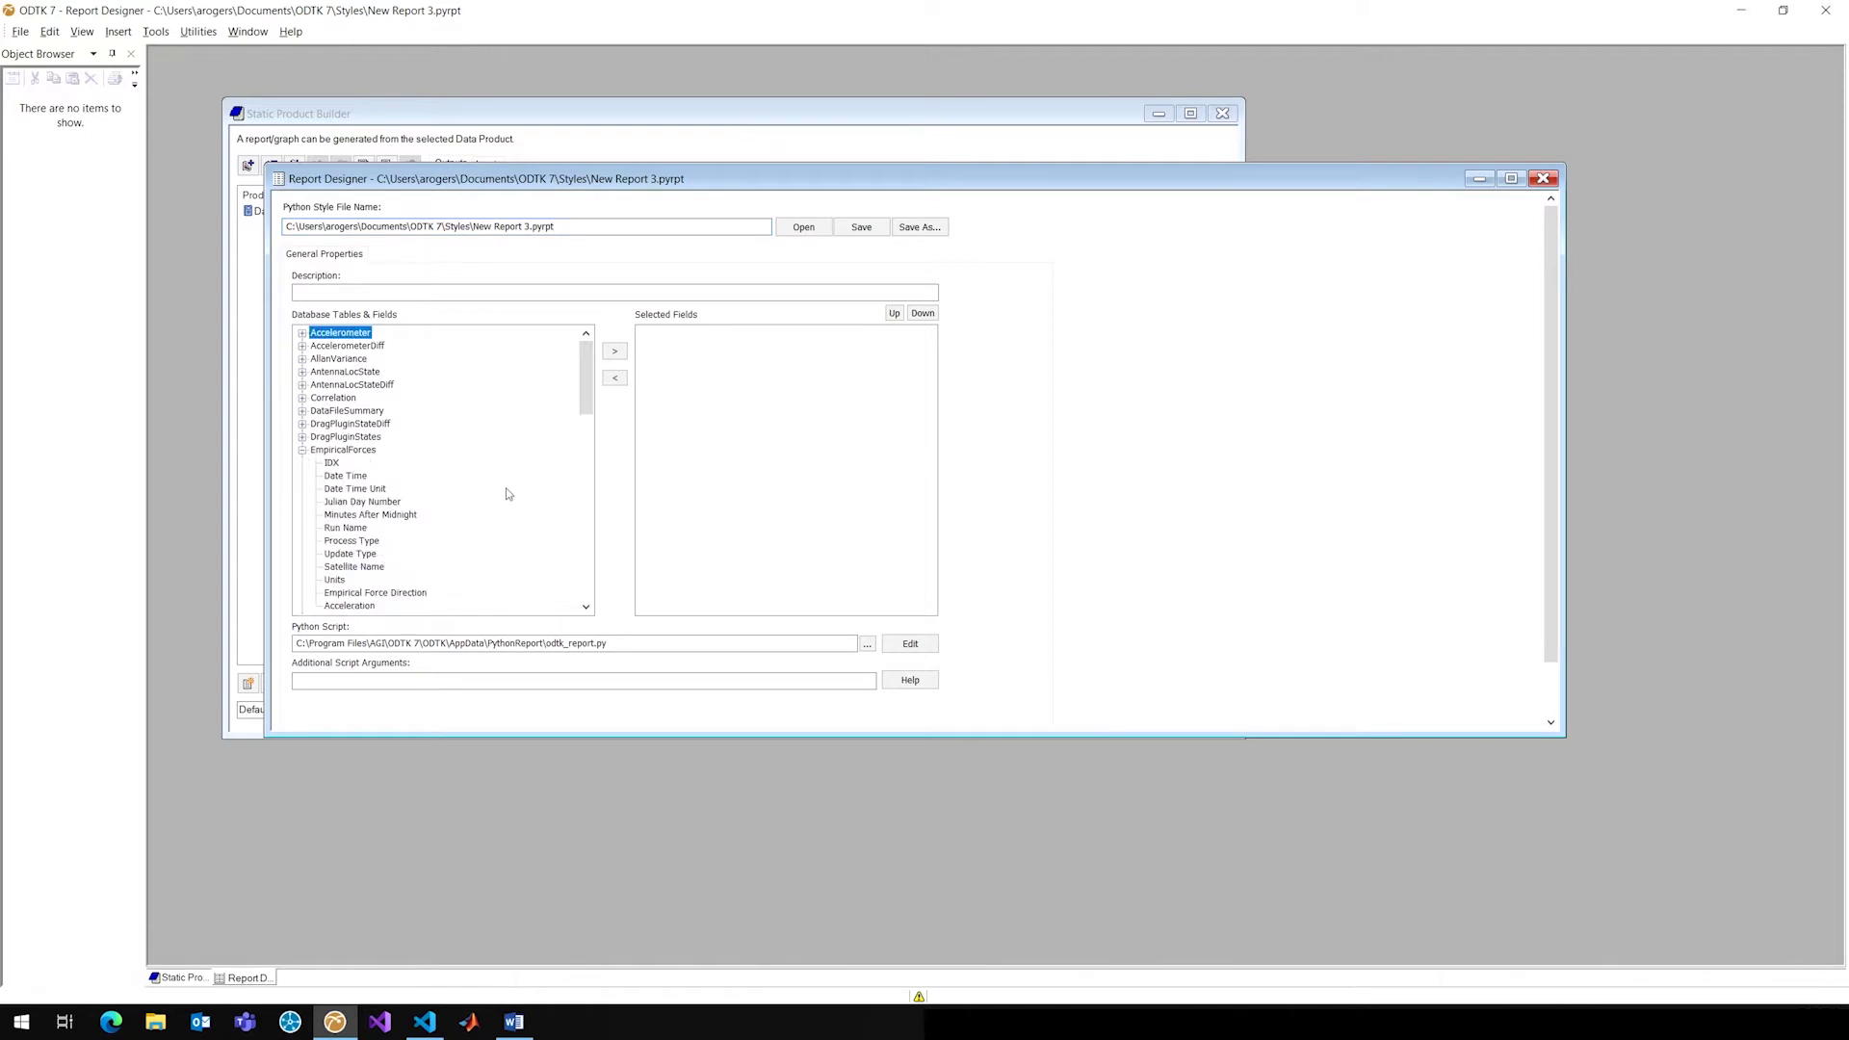
scroll(472, 476, down, 1)
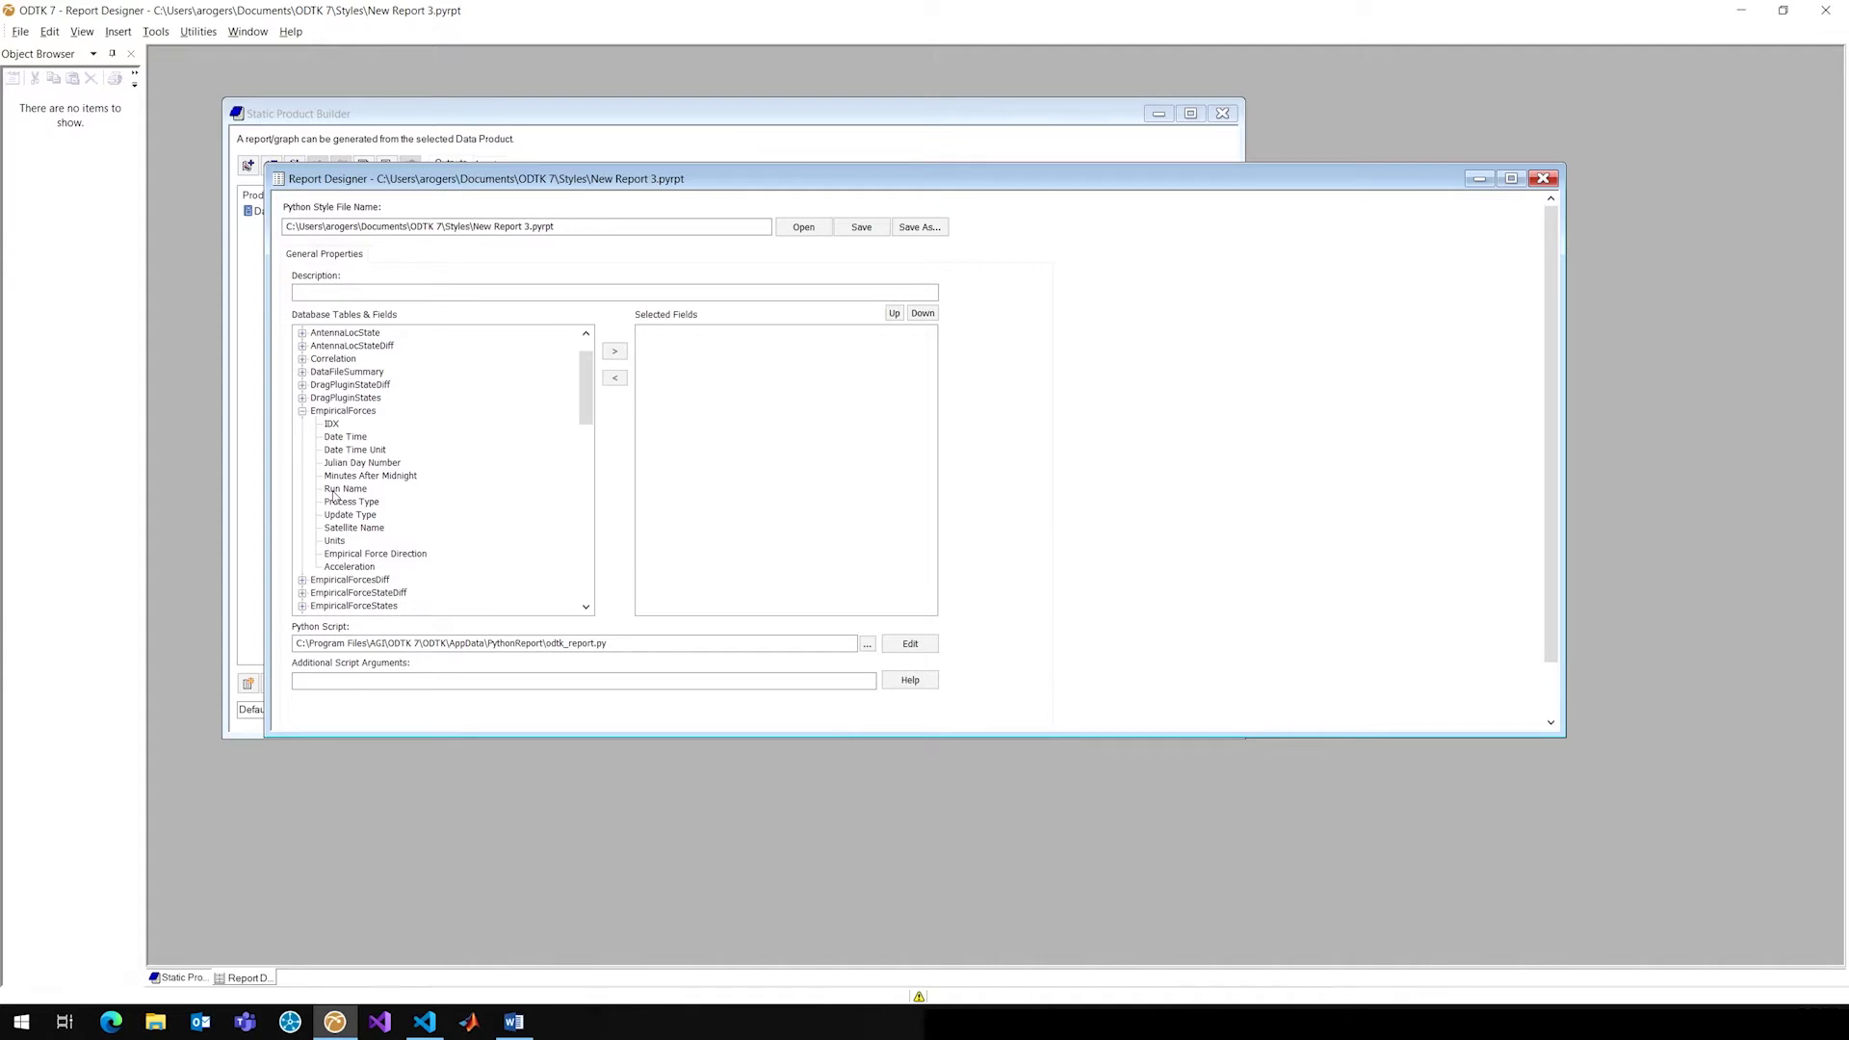
scroll(484, 499, down, 1)
scroll(464, 487, down, 1)
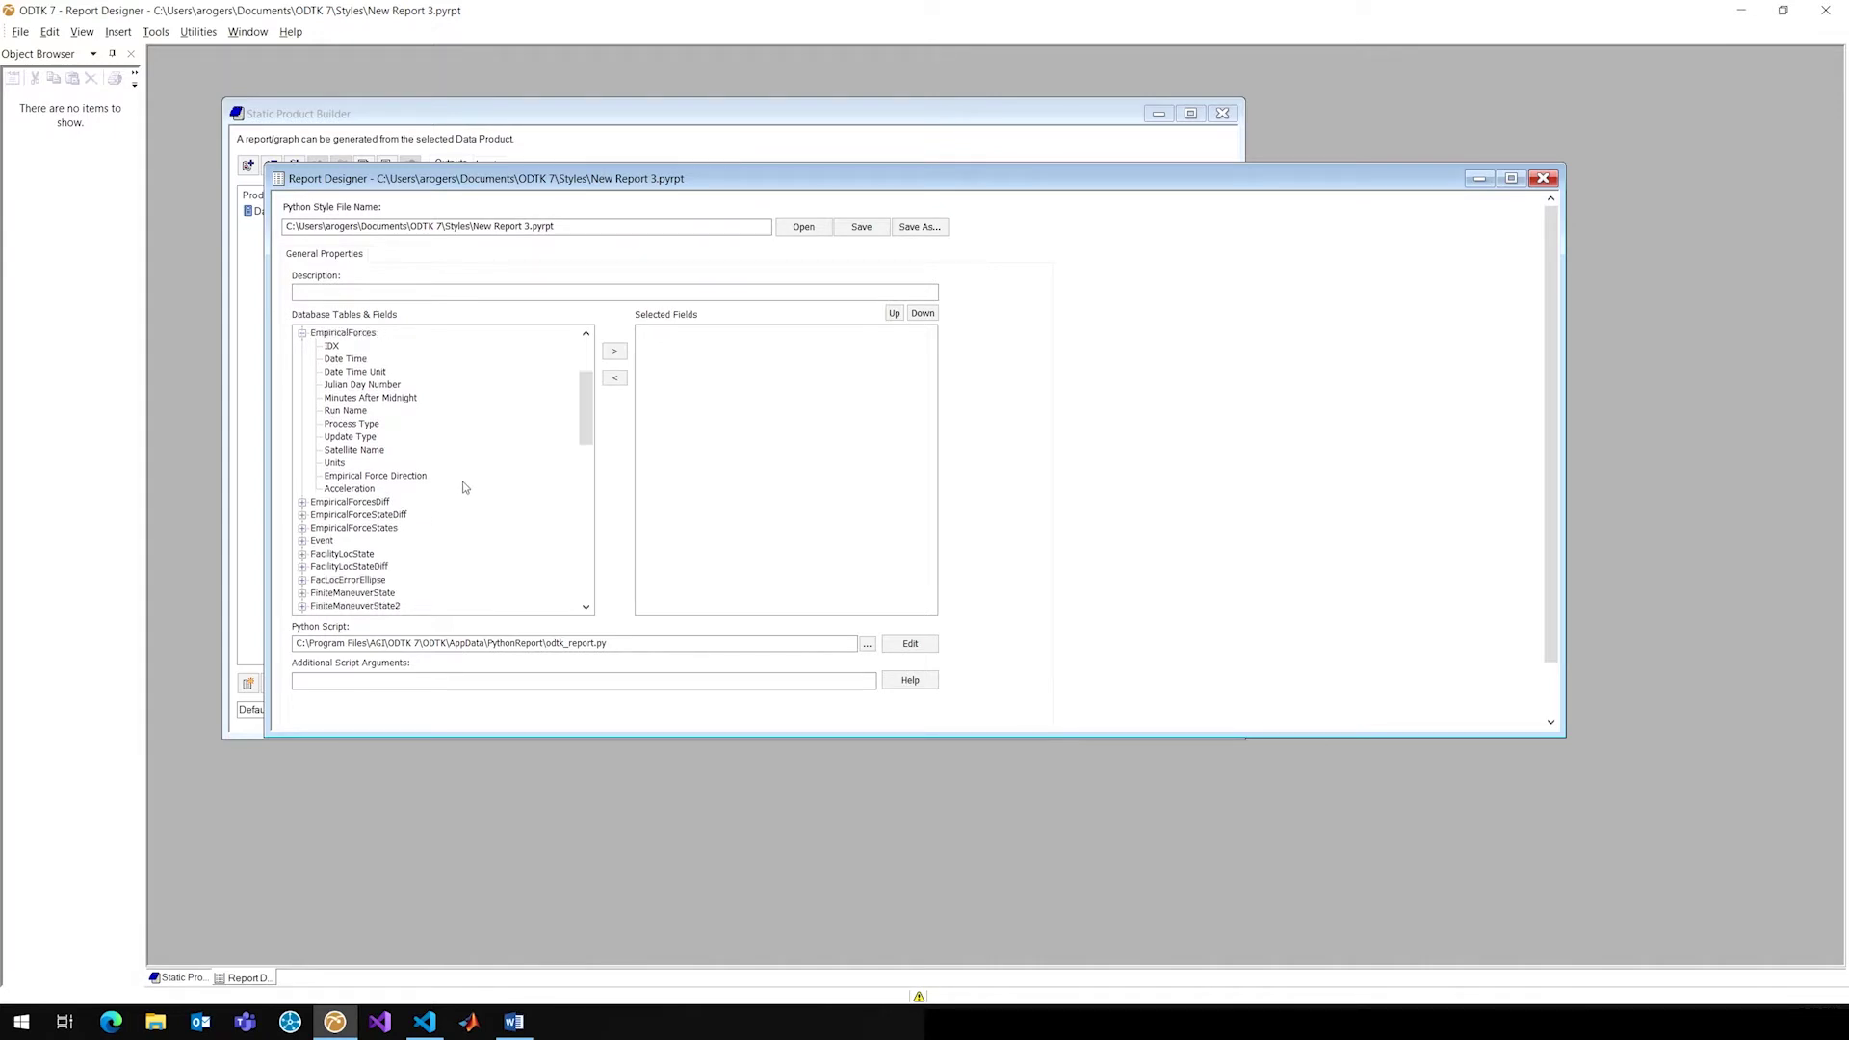
scroll(448, 495, down, 4)
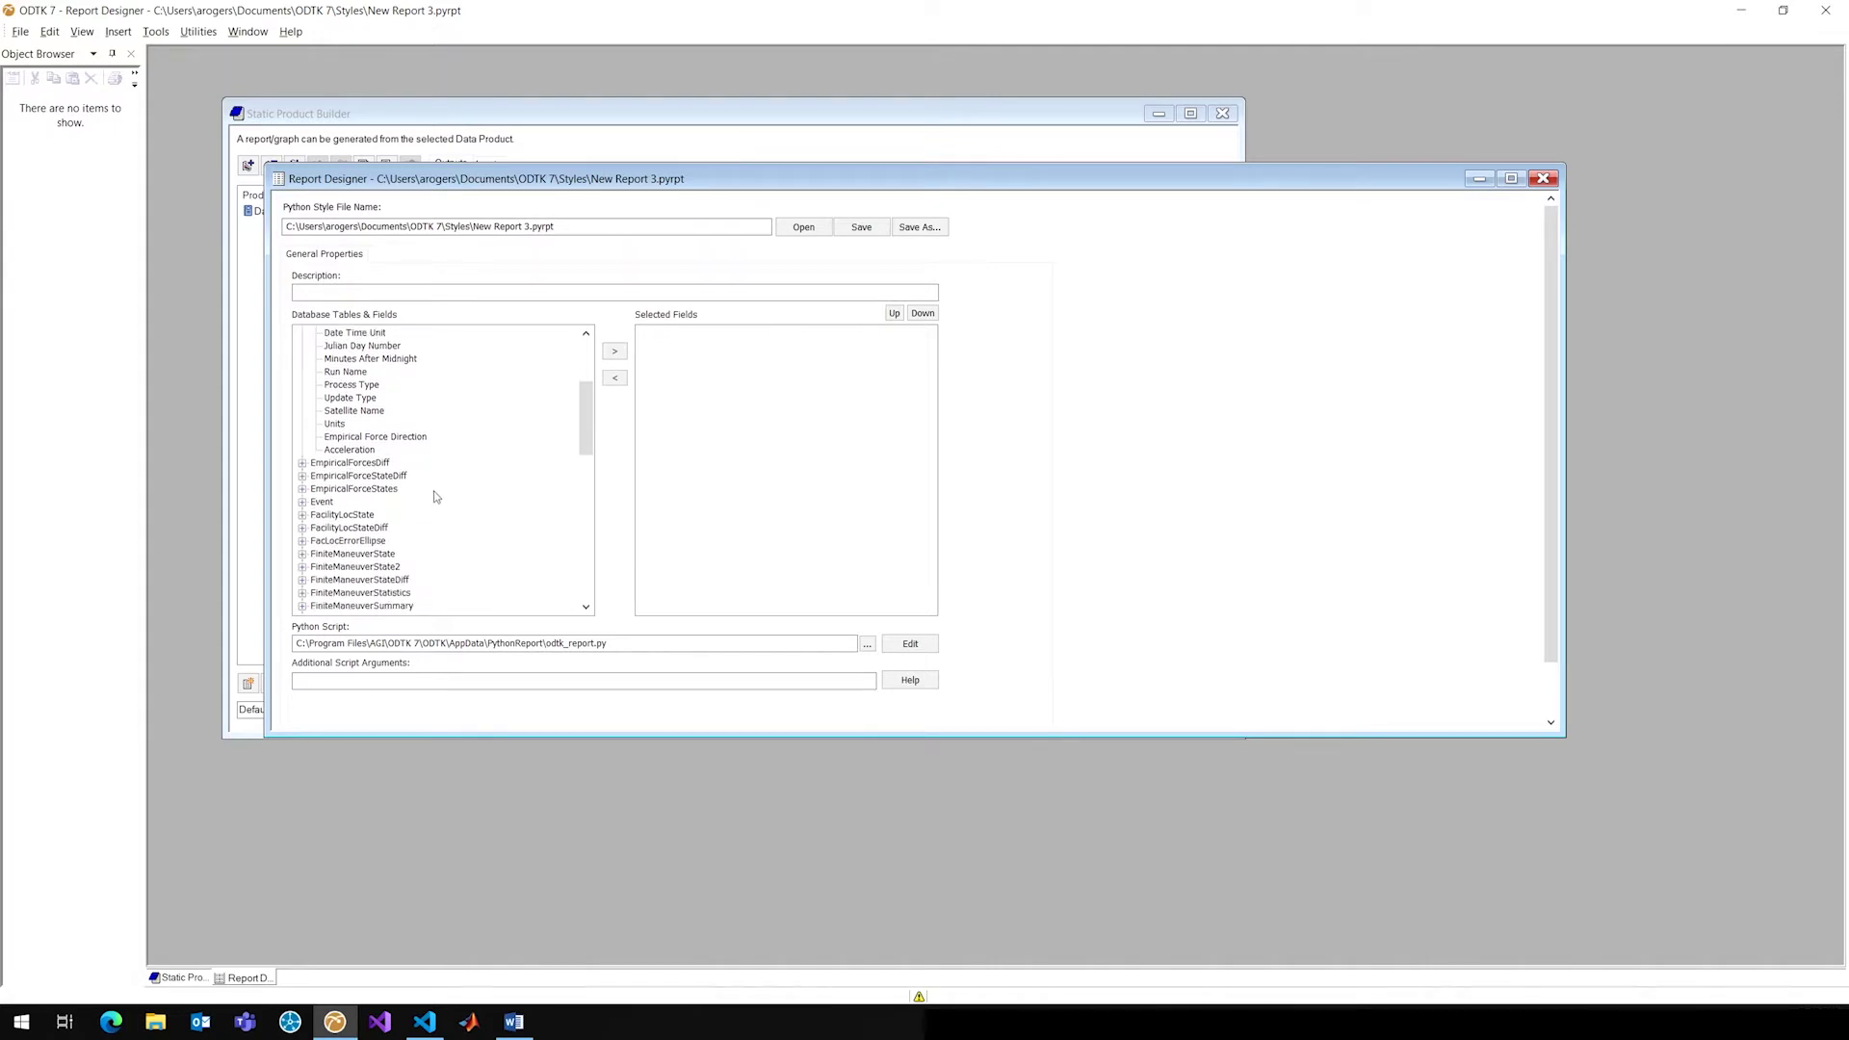
scroll(433, 503, down, 3)
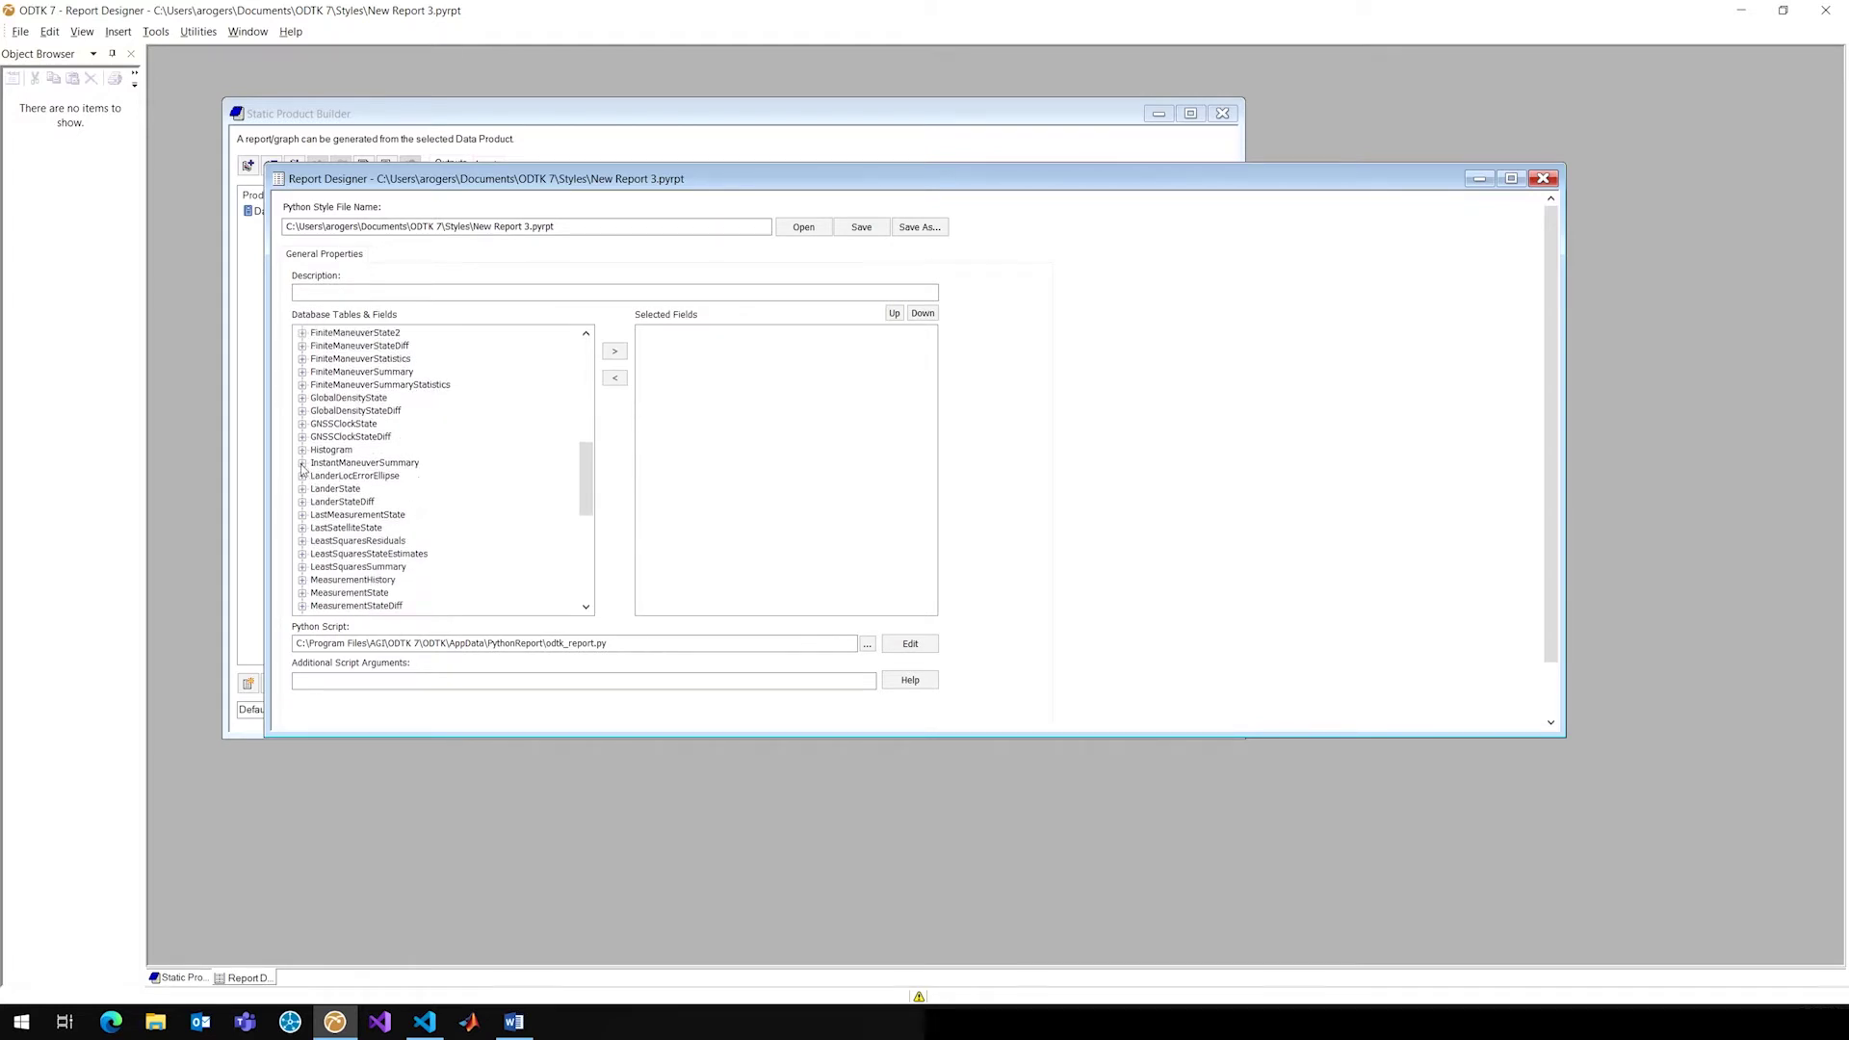
click(302, 464)
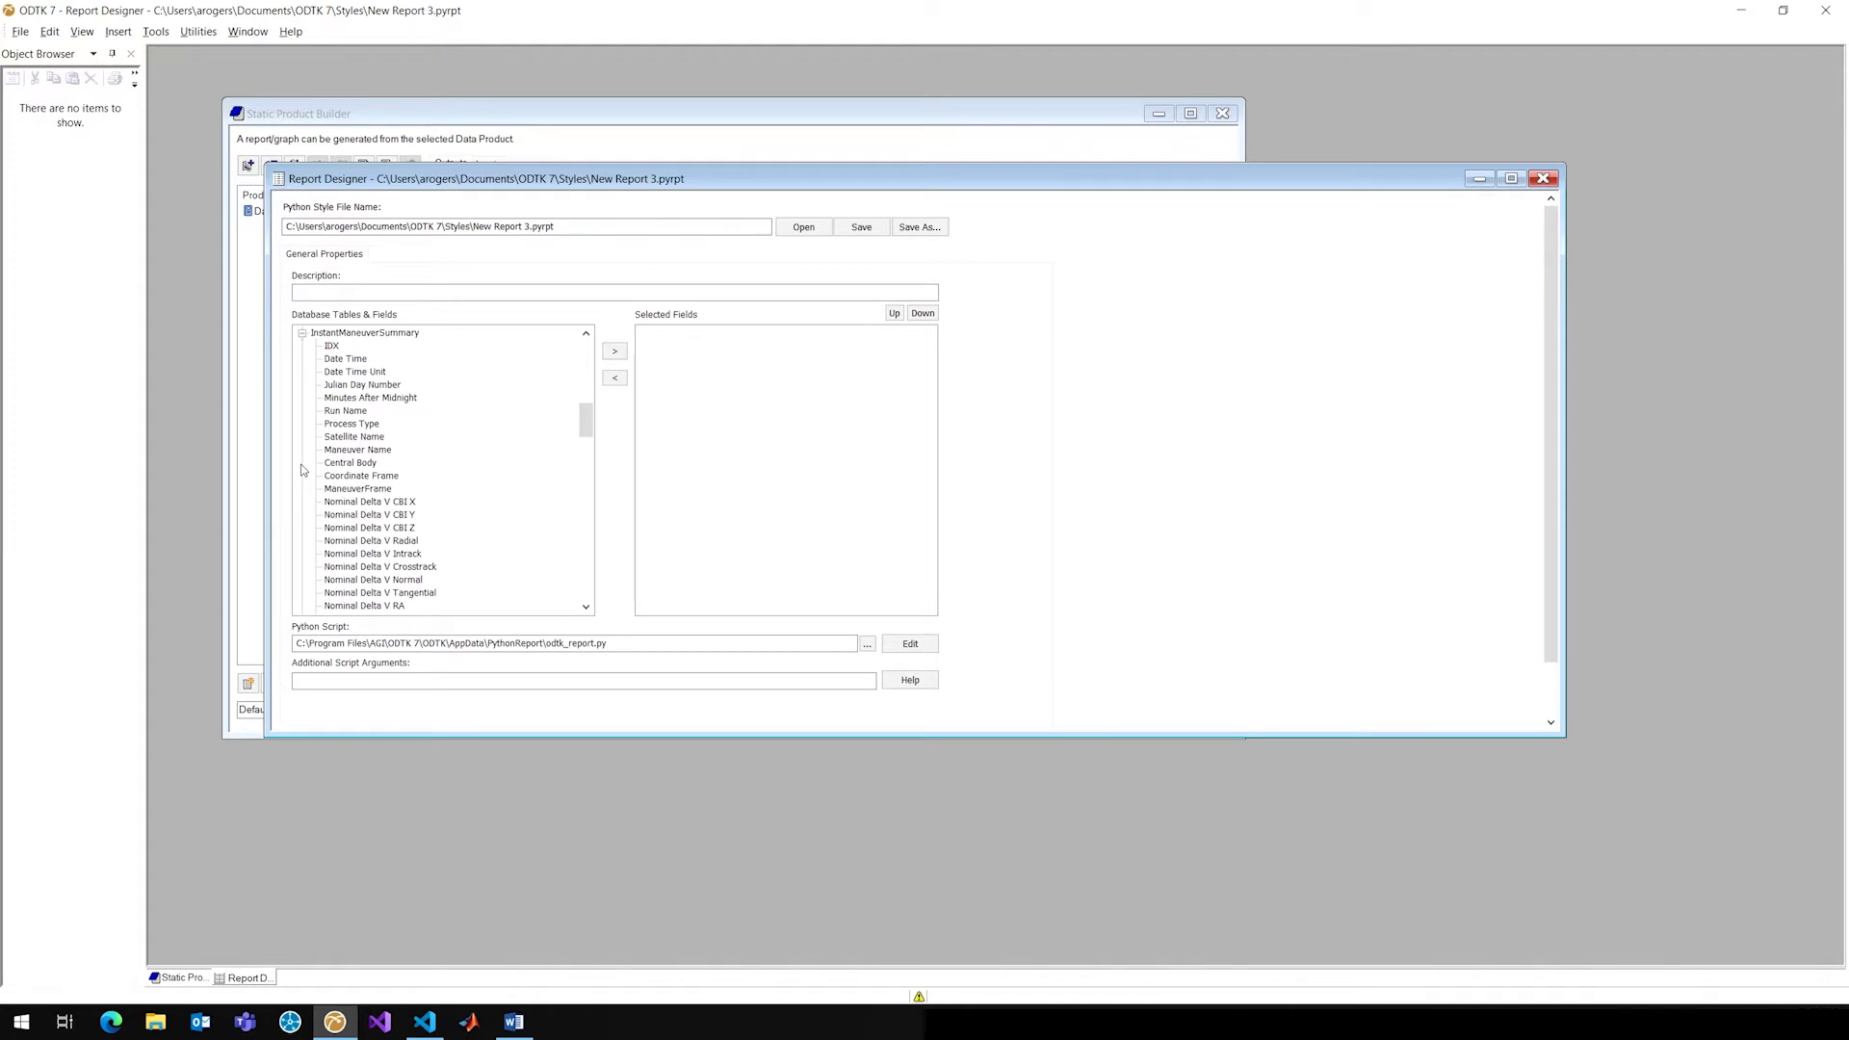
Step: Add the InstantManeuverSummary Central Body field to New Report 3's Selected Fields
scroll(341, 468, down, 1)
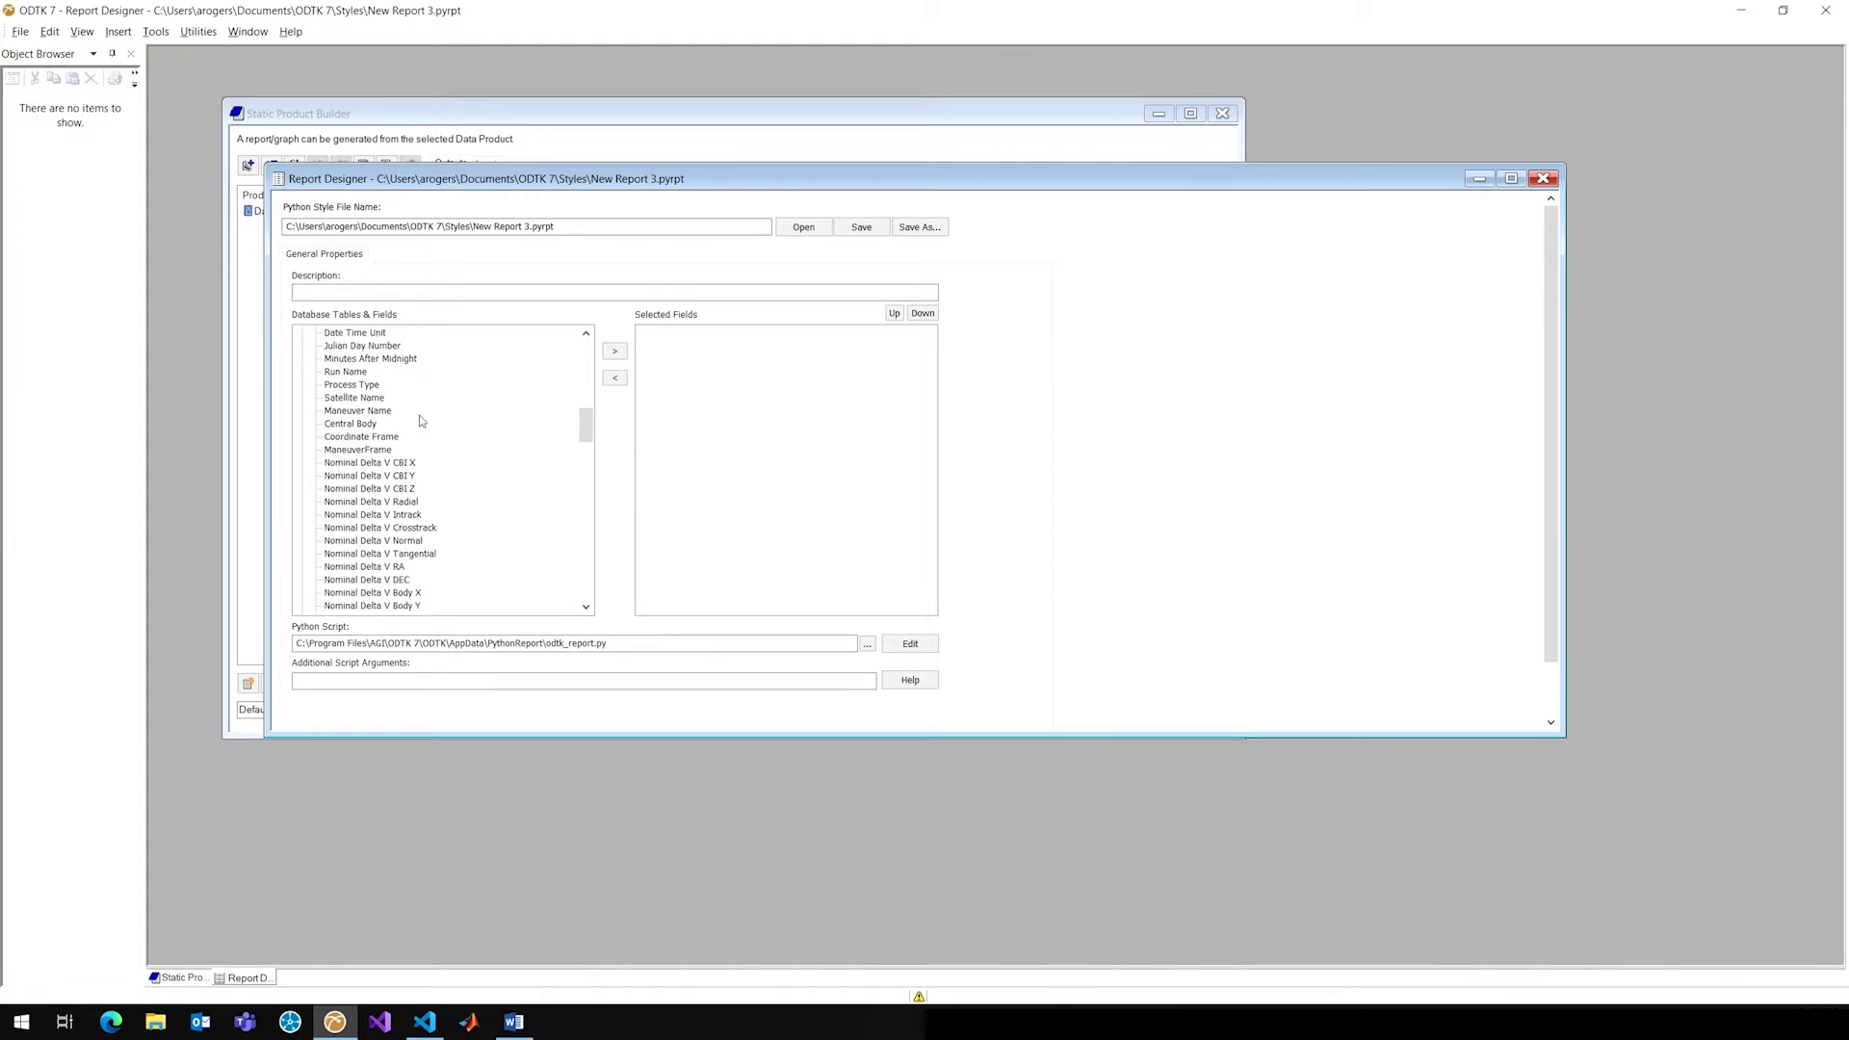
scroll(421, 421, down, 1)
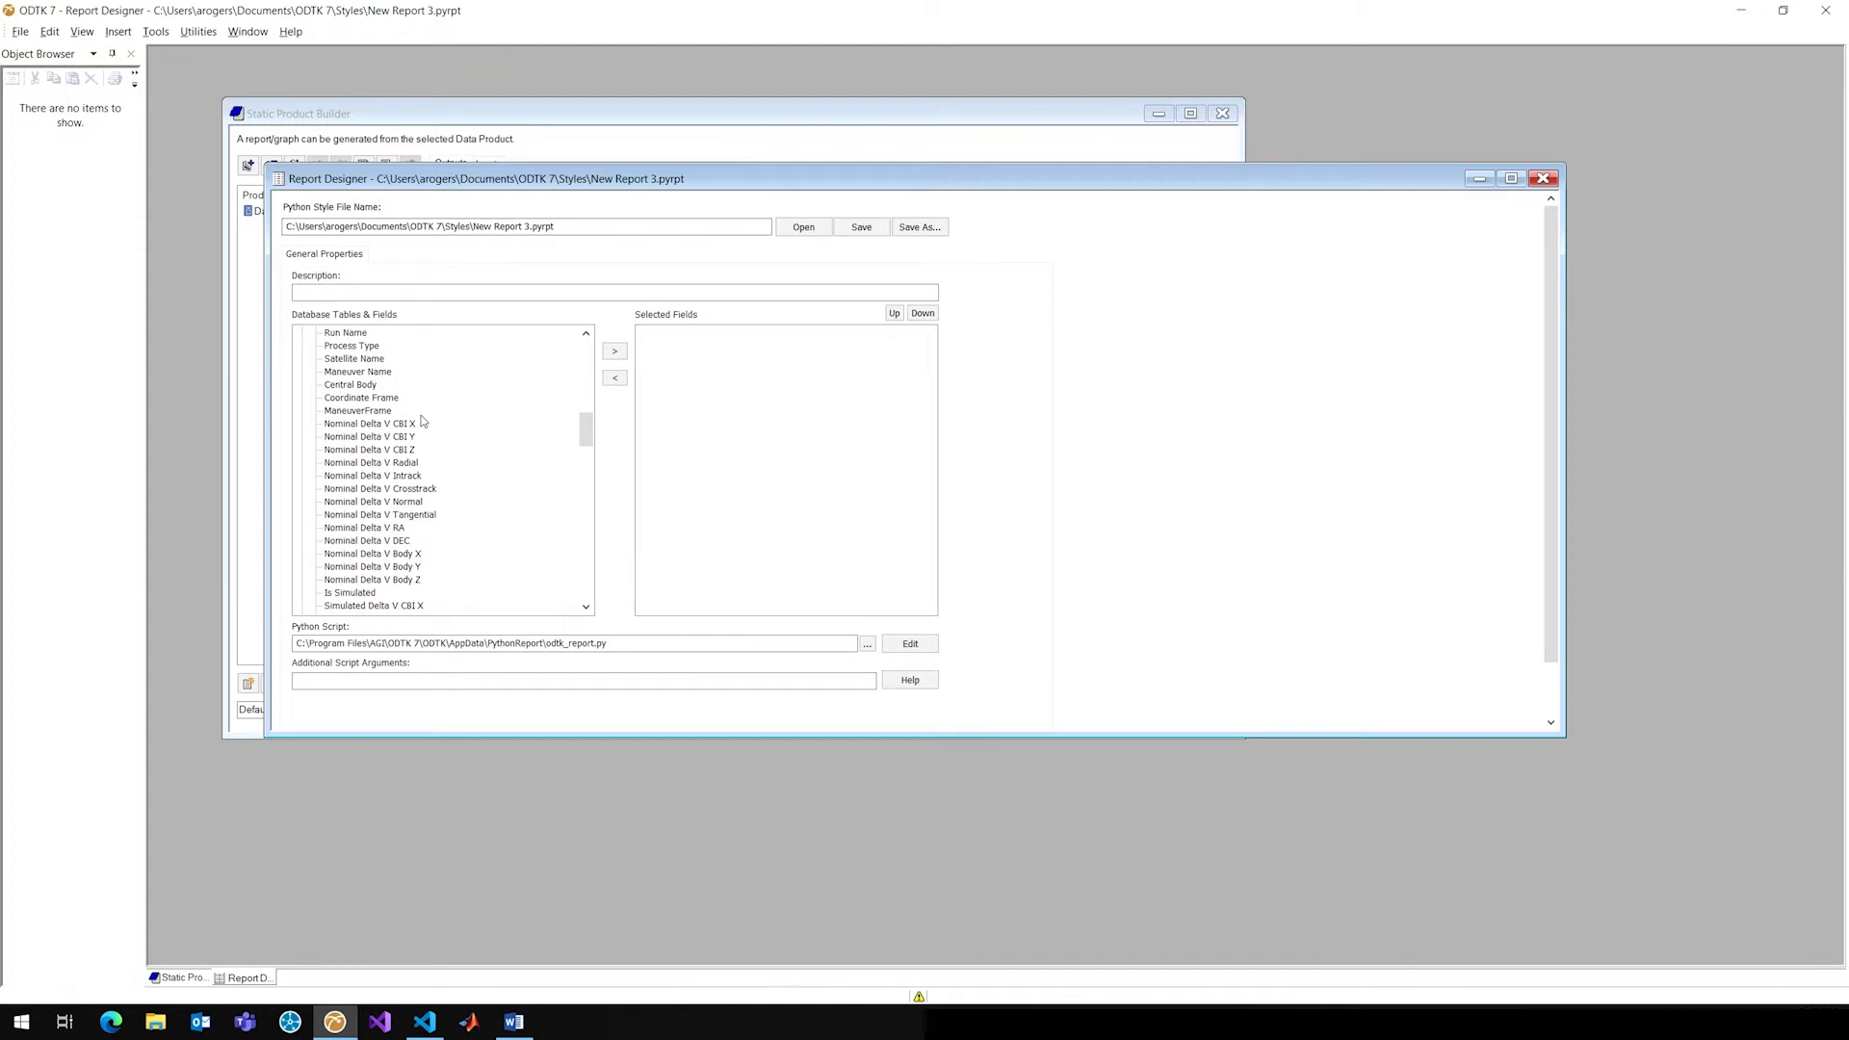
scroll(364, 433, up, 1)
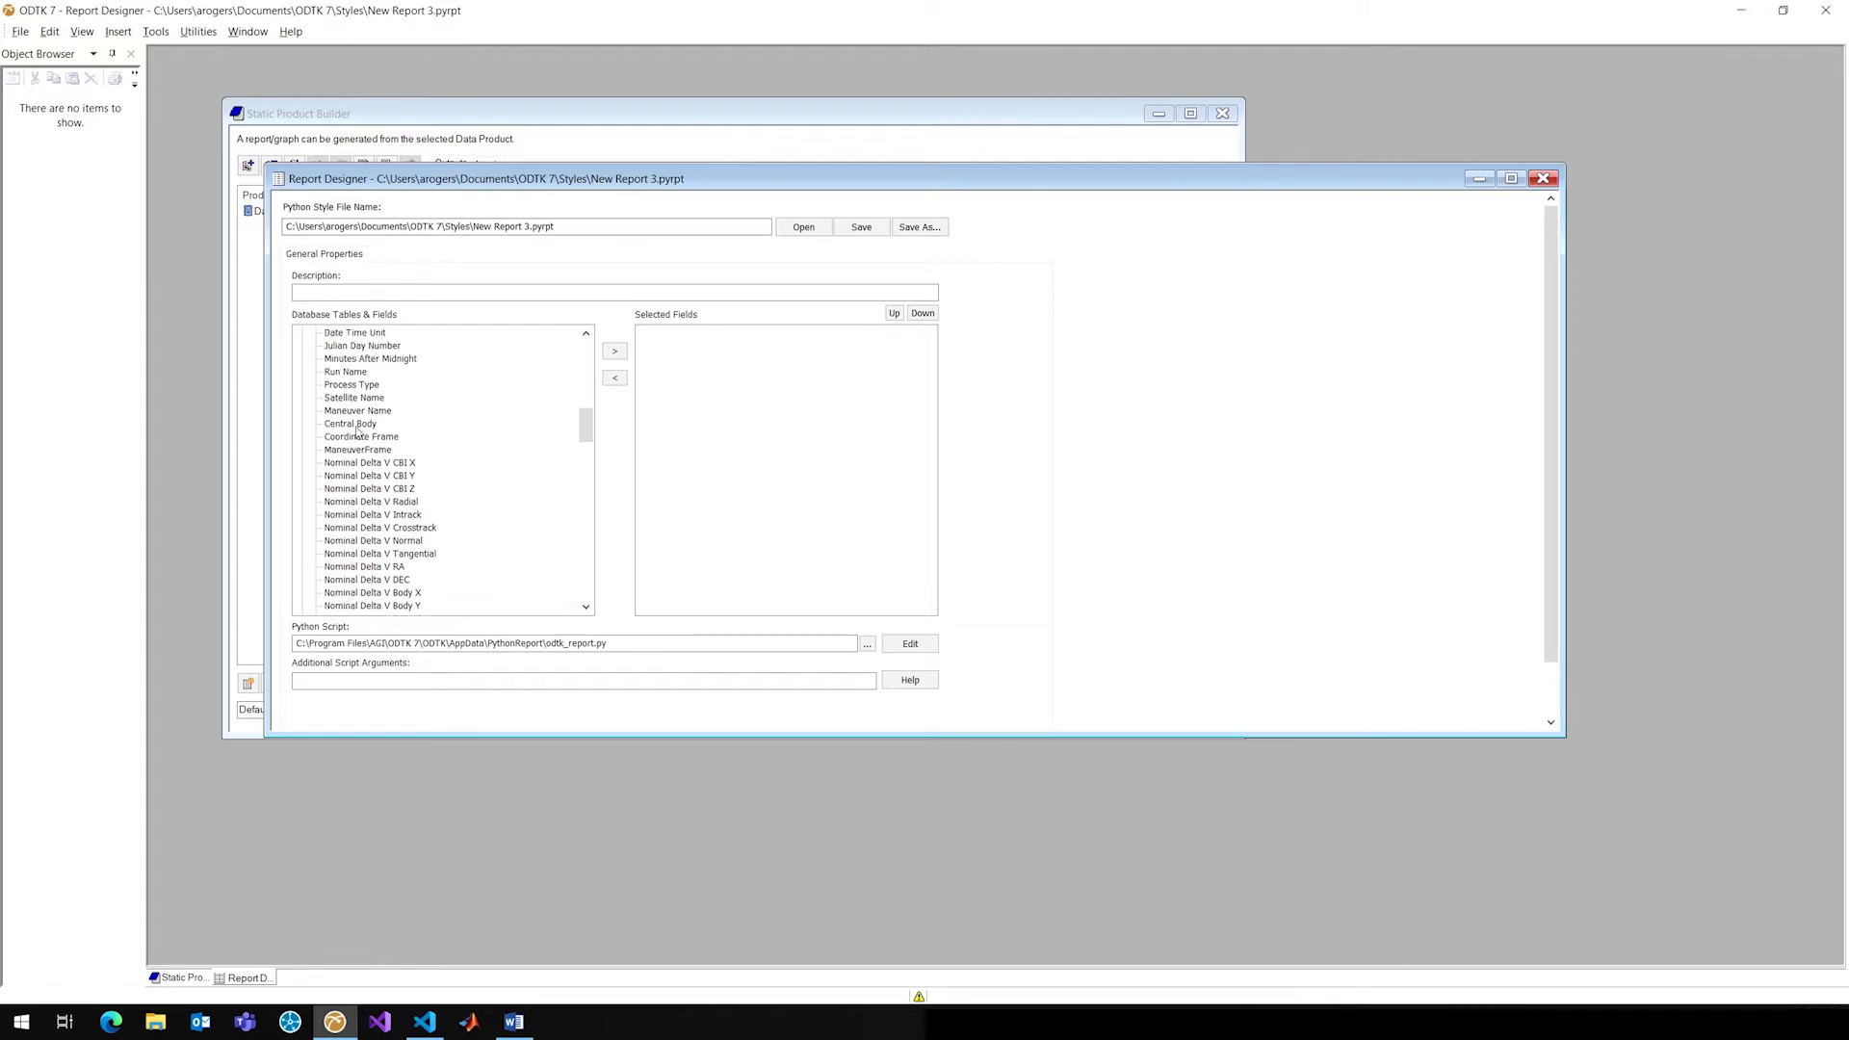
click(358, 425)
click(614, 351)
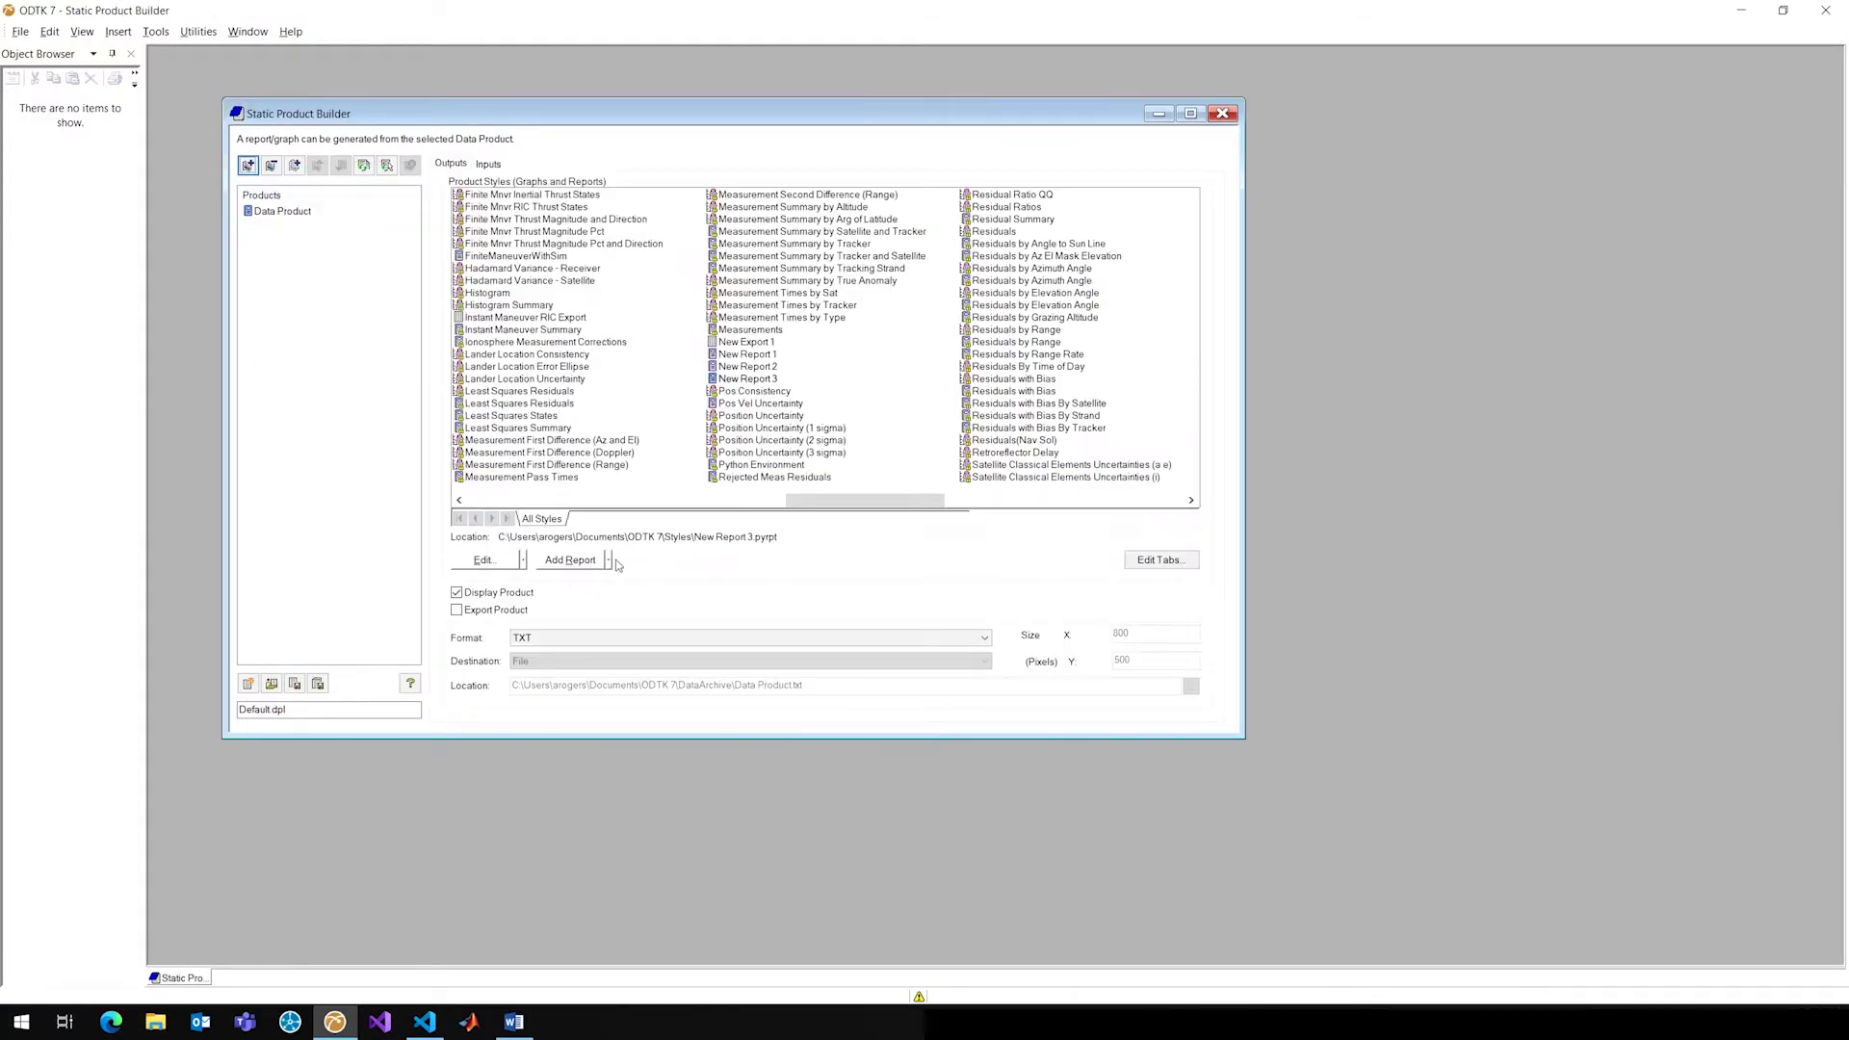
Step: Create New Graph 1 with LeastSquaresResiduals as its selected database table
click(608, 560)
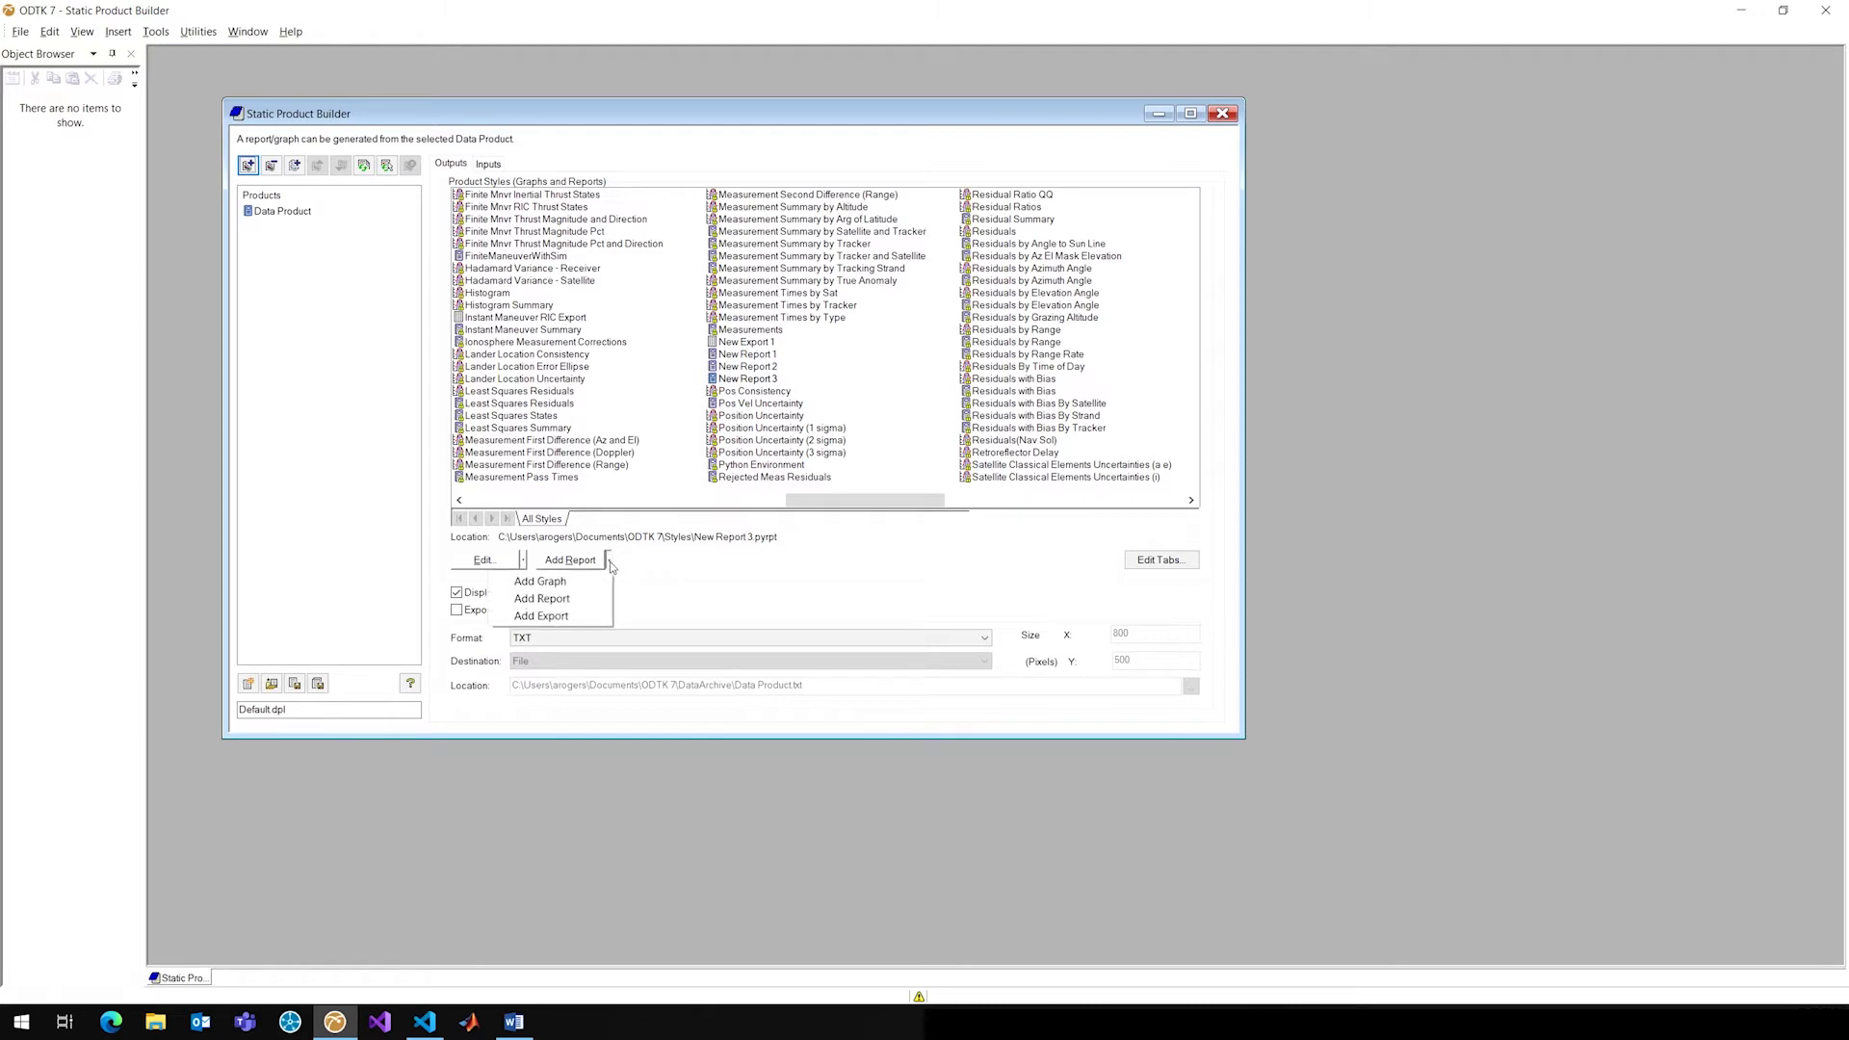
click(546, 586)
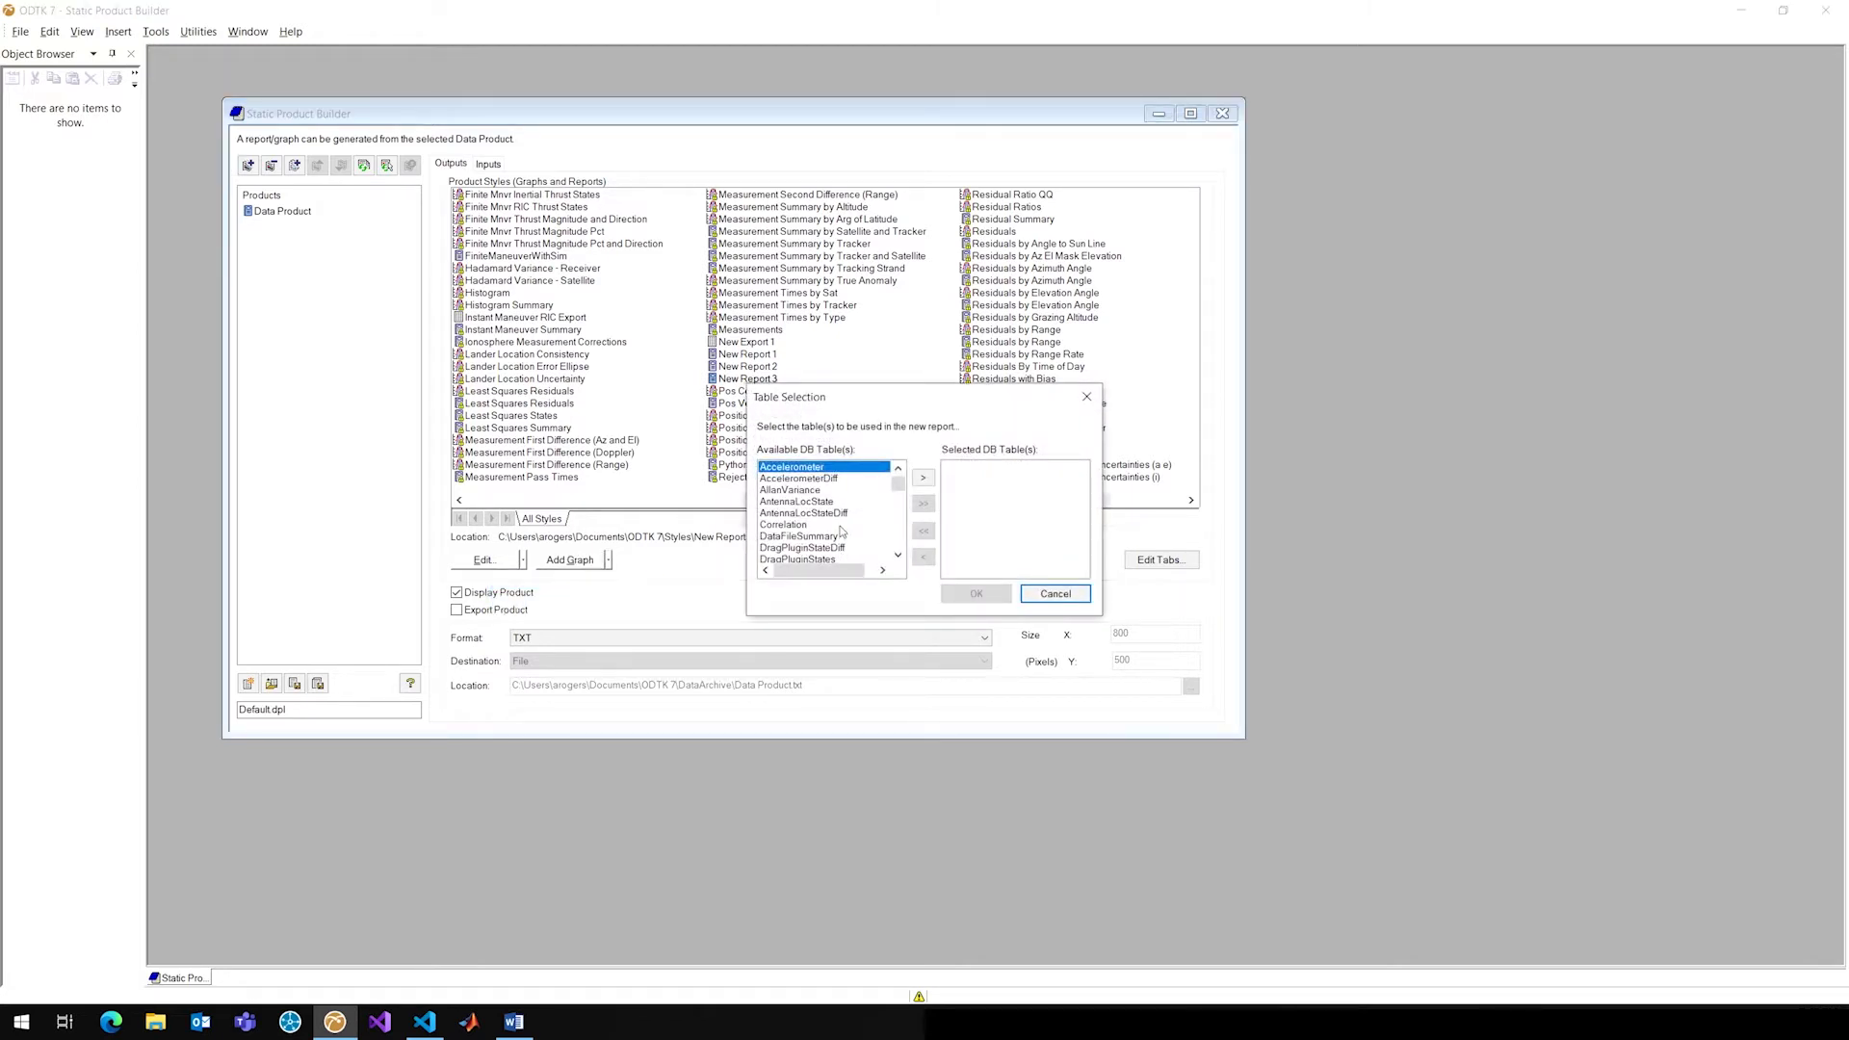
scroll(830, 502, down, 2)
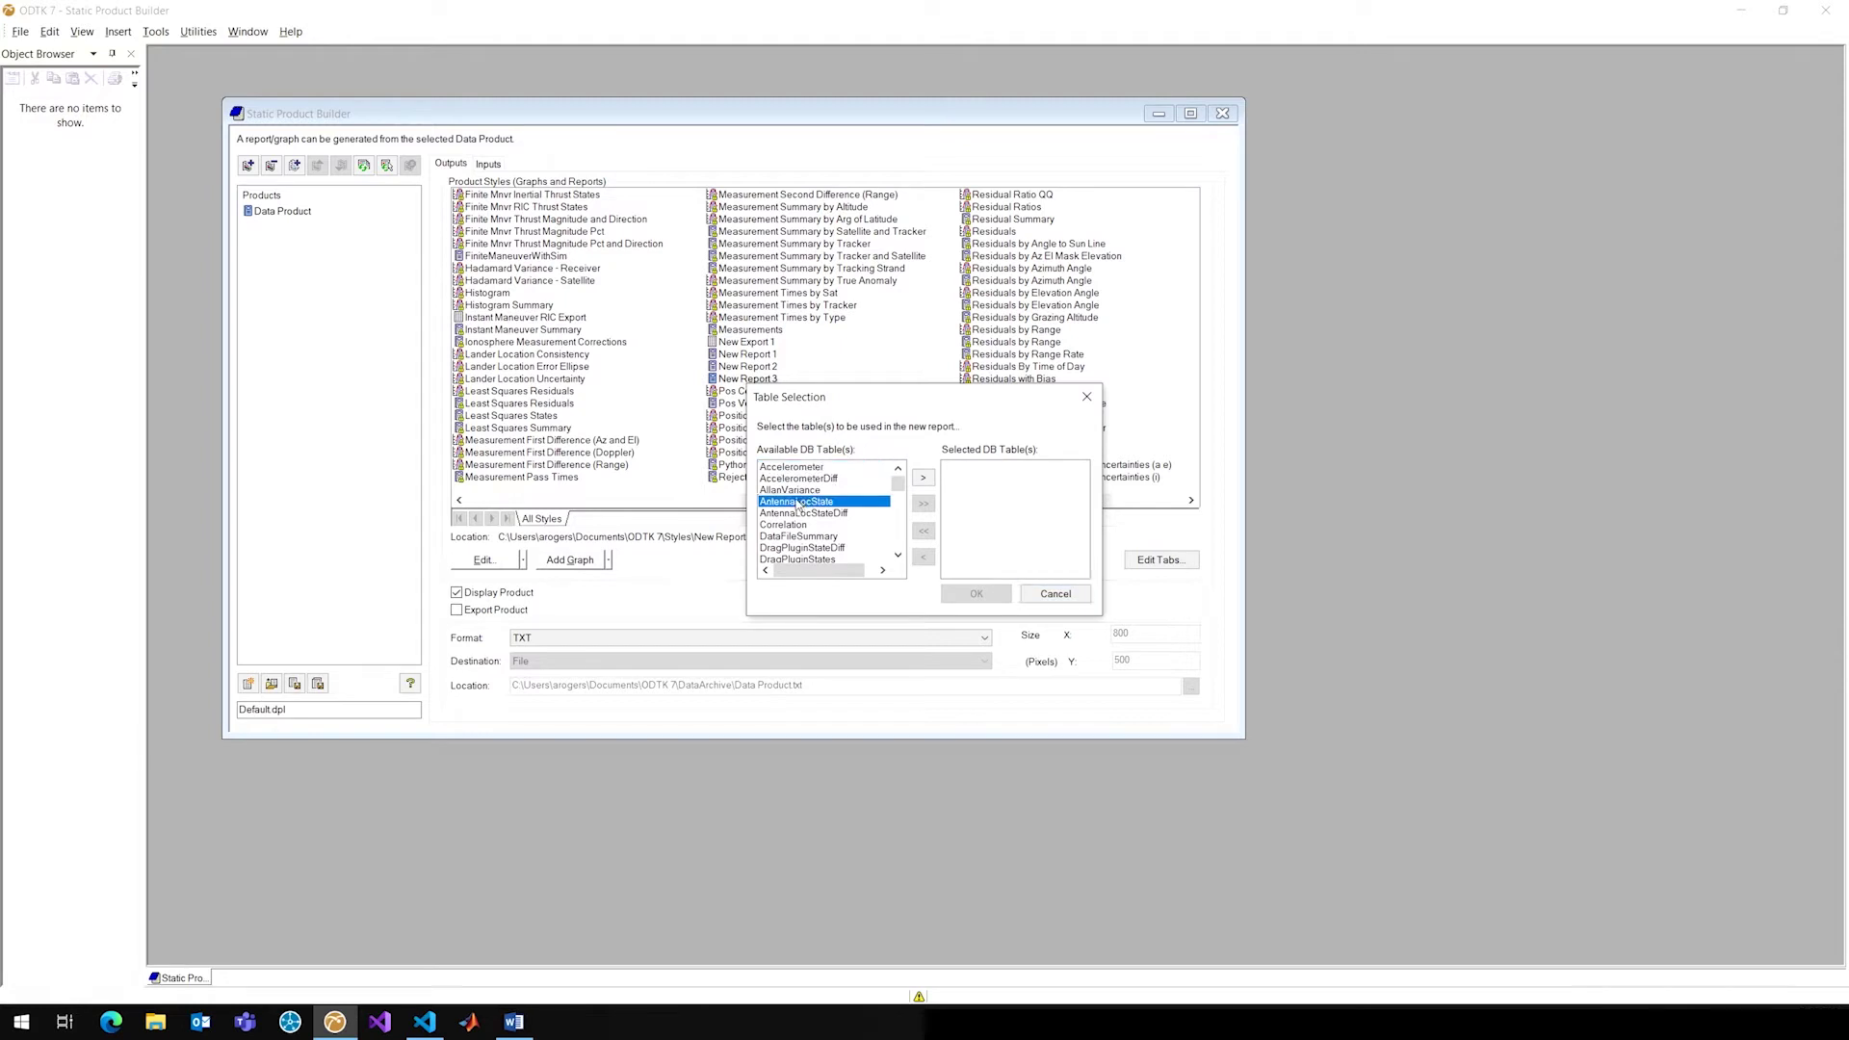
scroll(824, 511, up, 2)
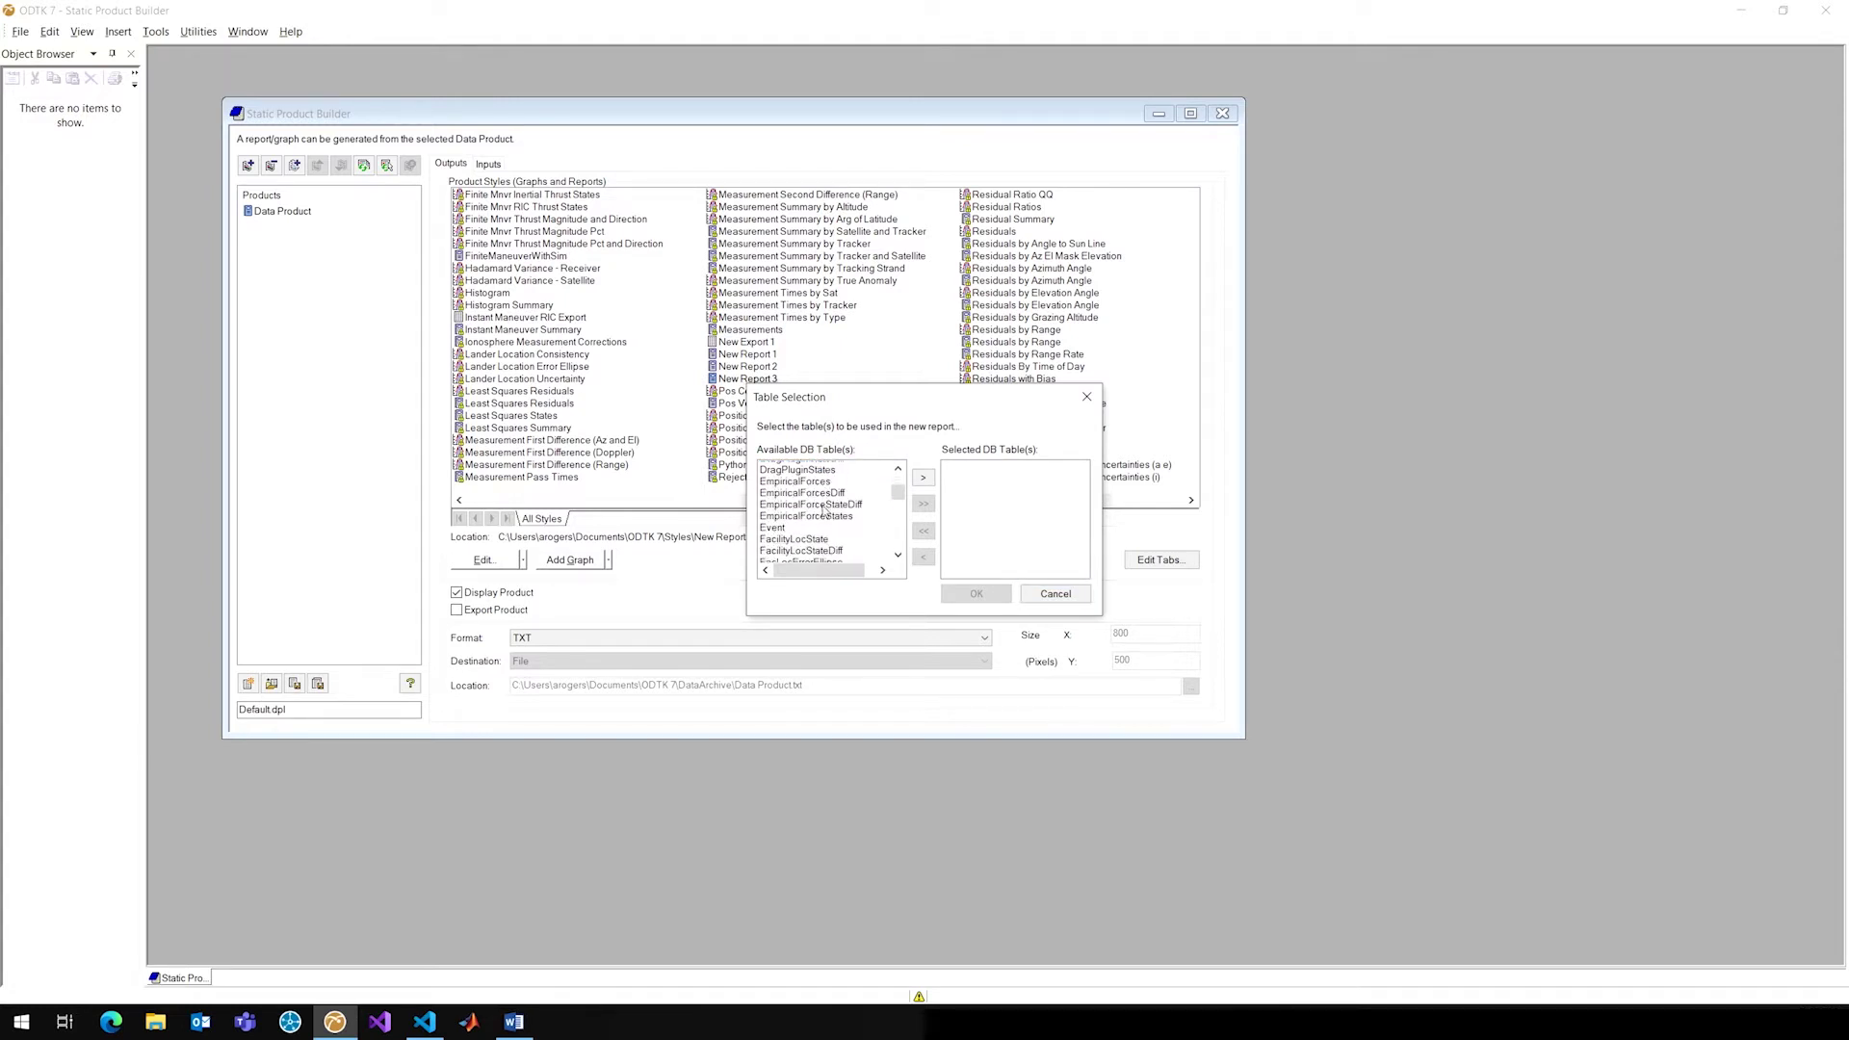
click(819, 501)
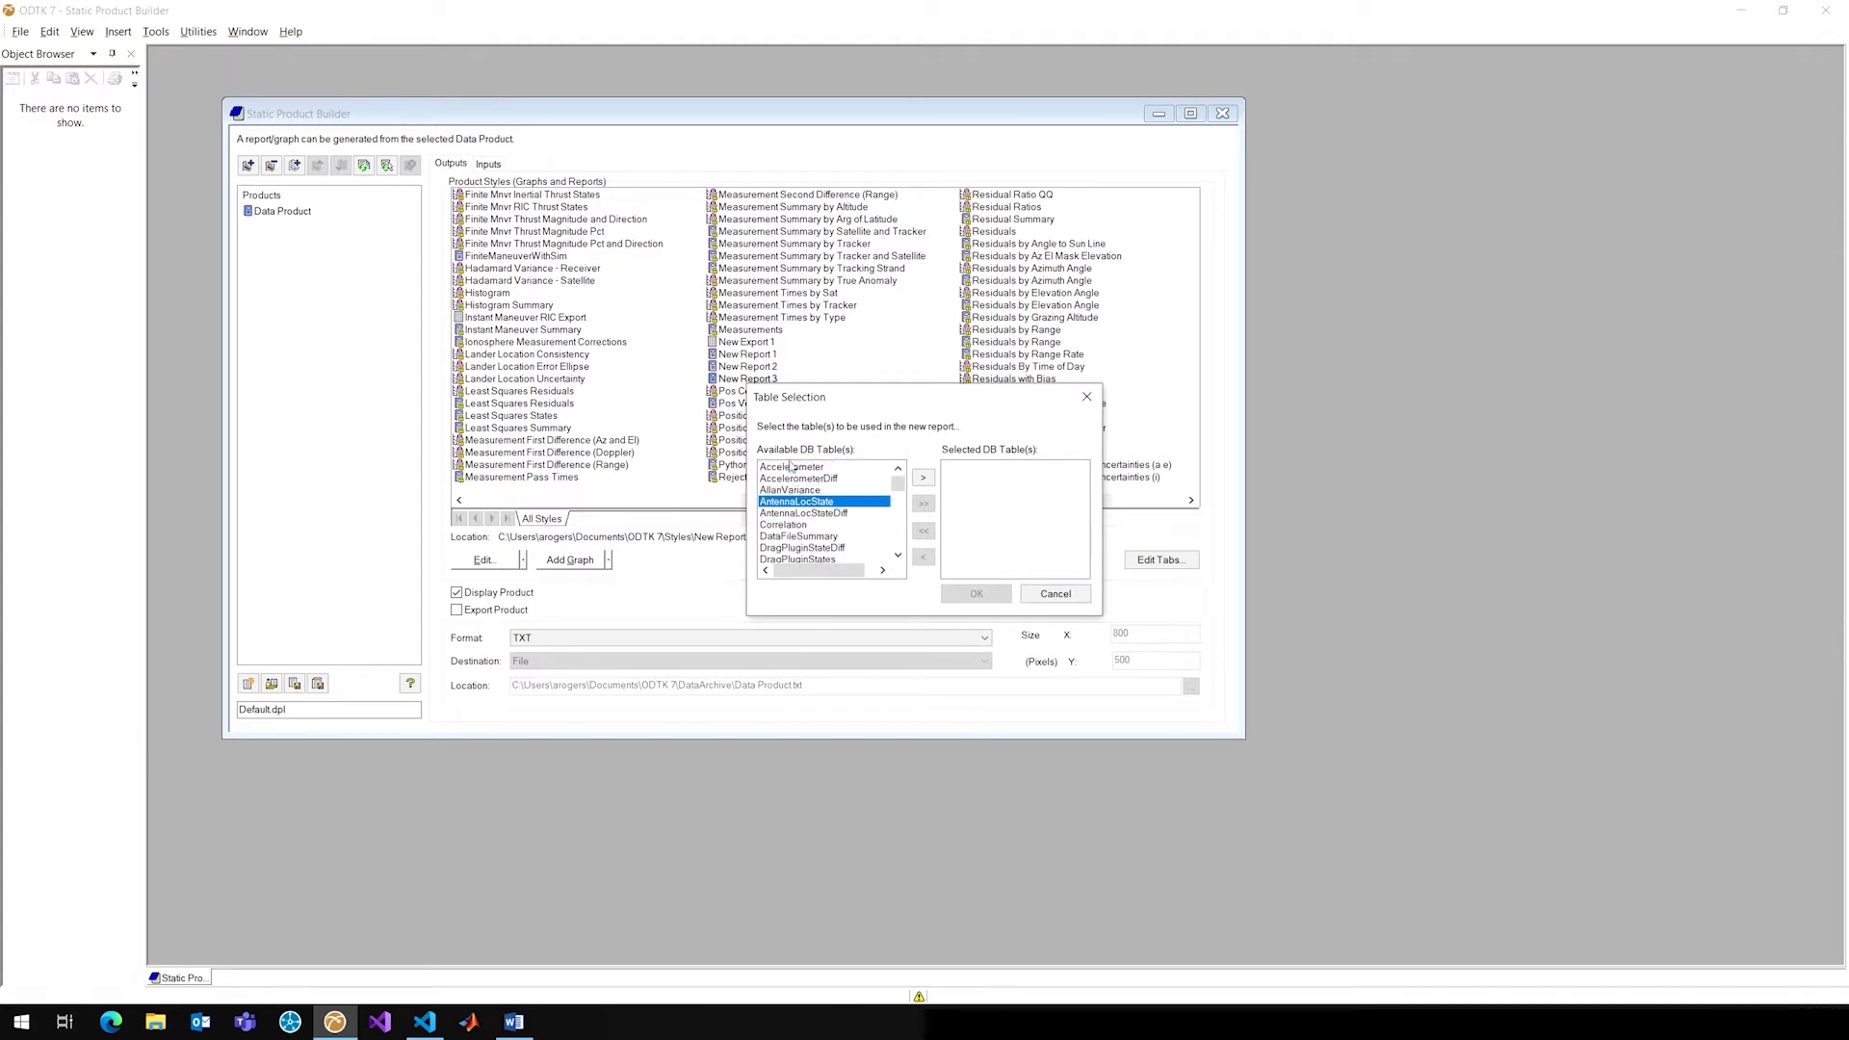
scroll(810, 493, down, 5)
scroll(811, 494, down, 2)
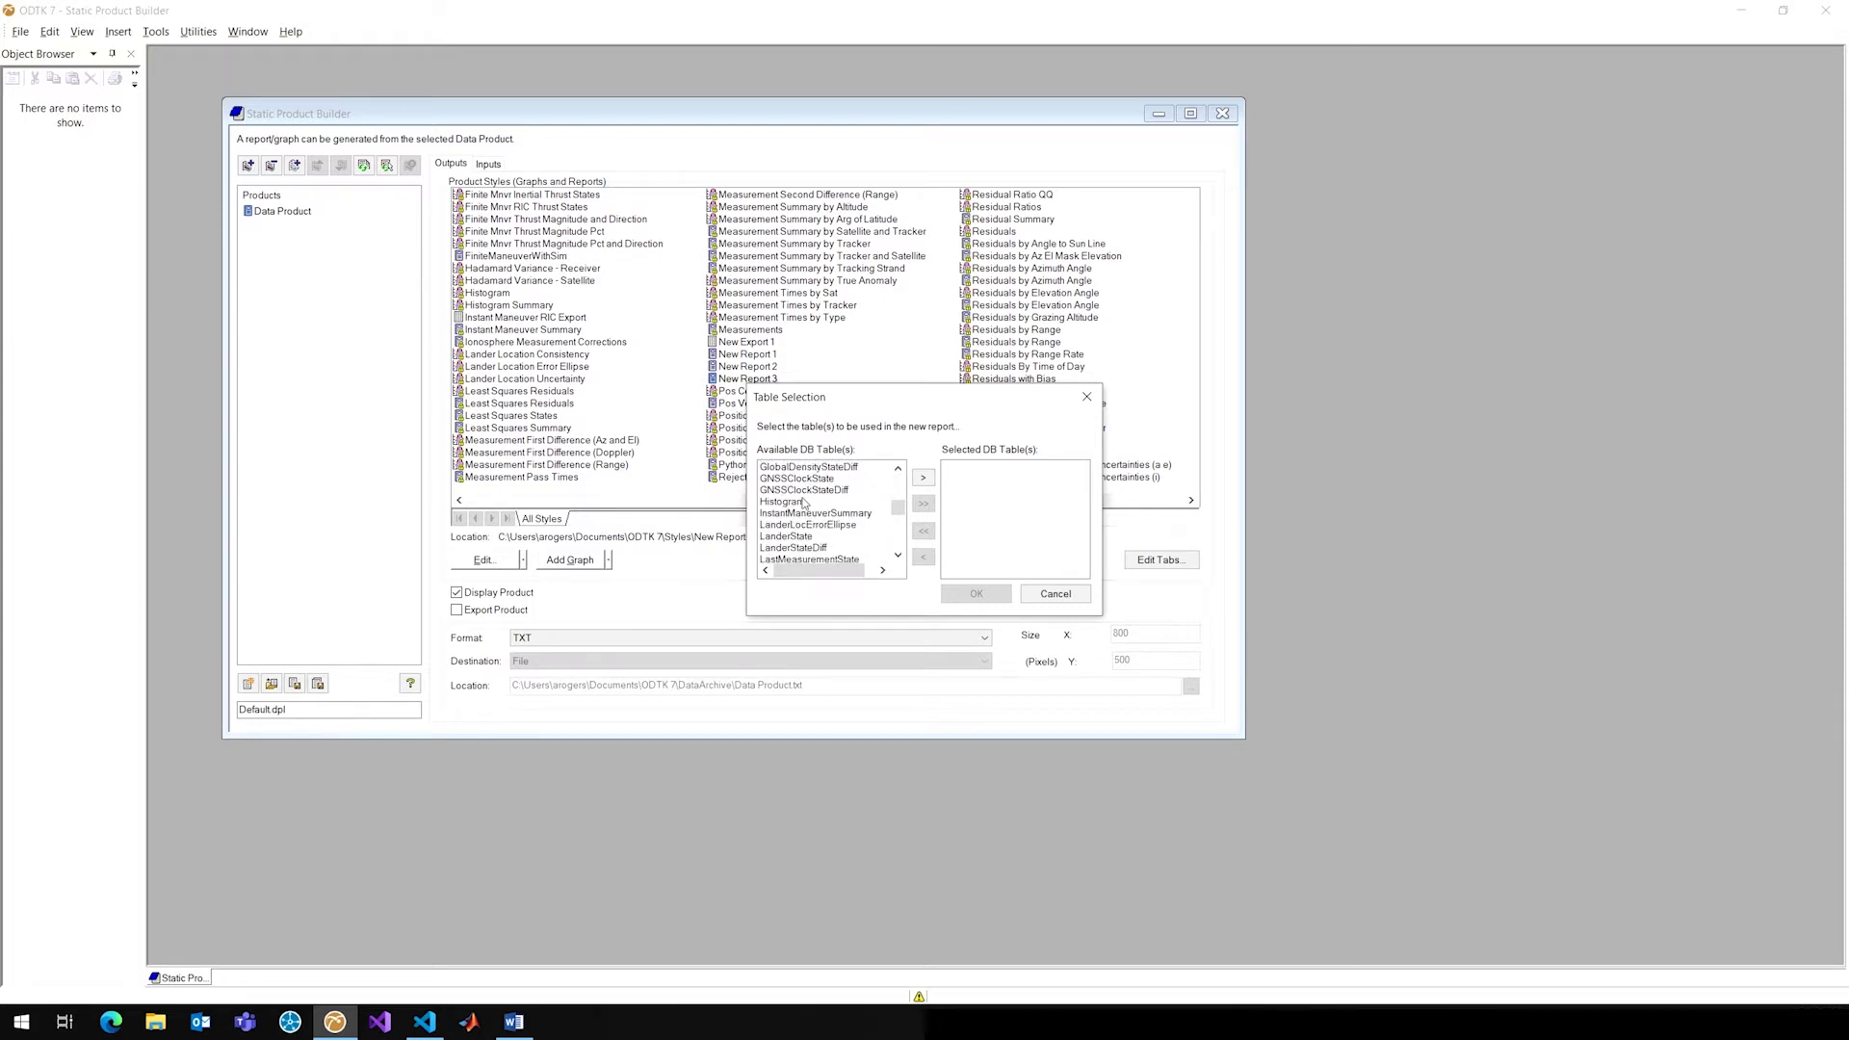
scroll(801, 502, down, 2)
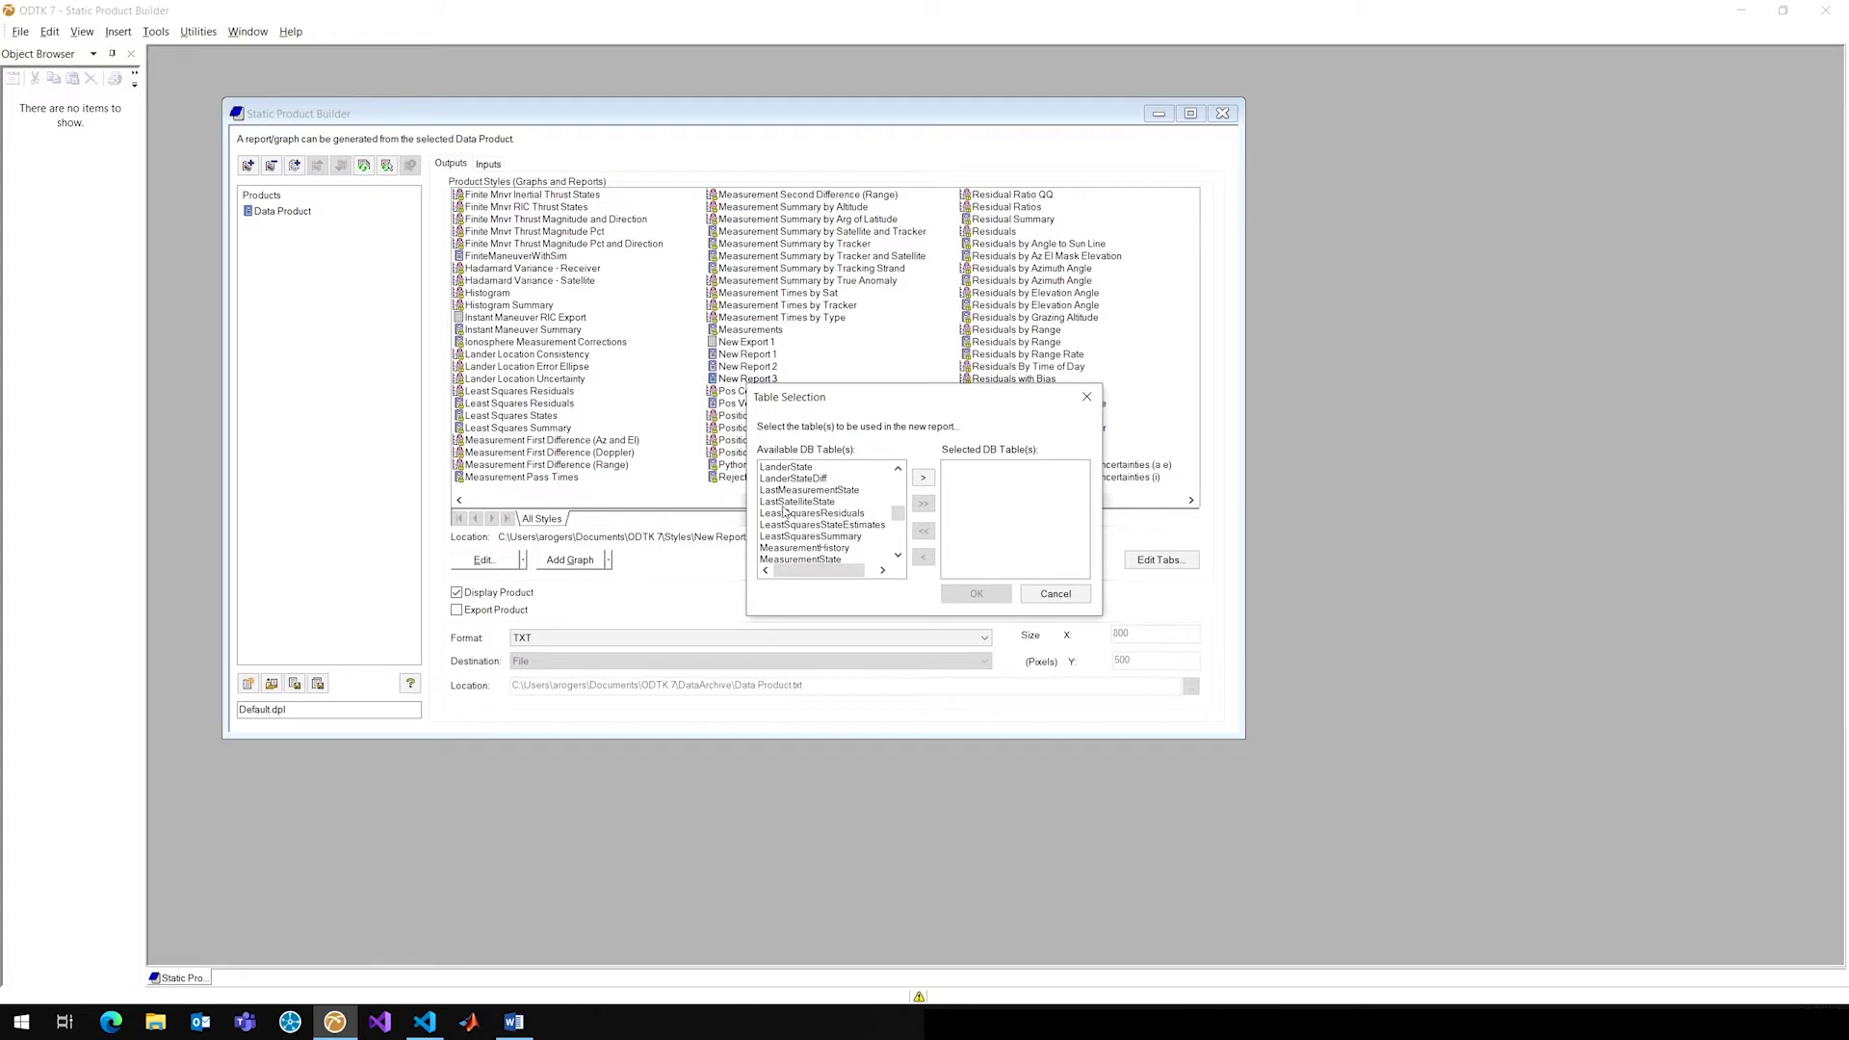
click(818, 513)
click(924, 480)
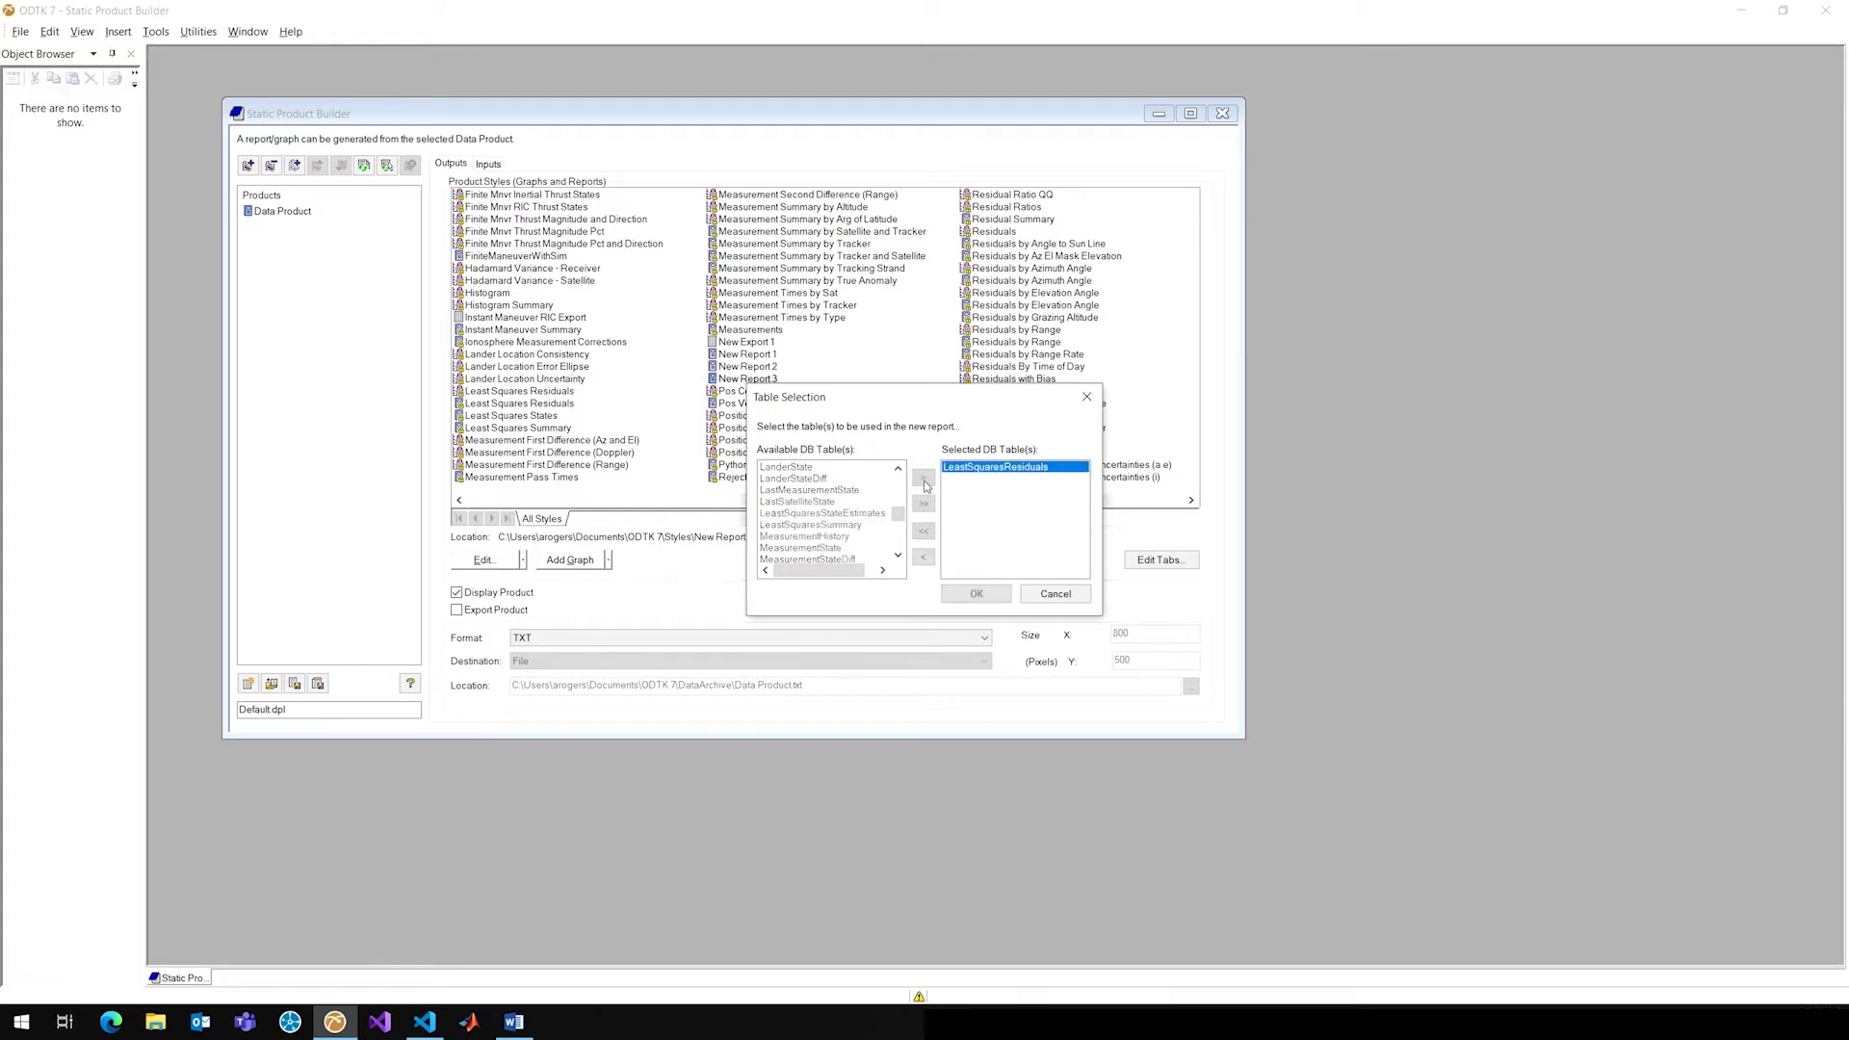
click(974, 594)
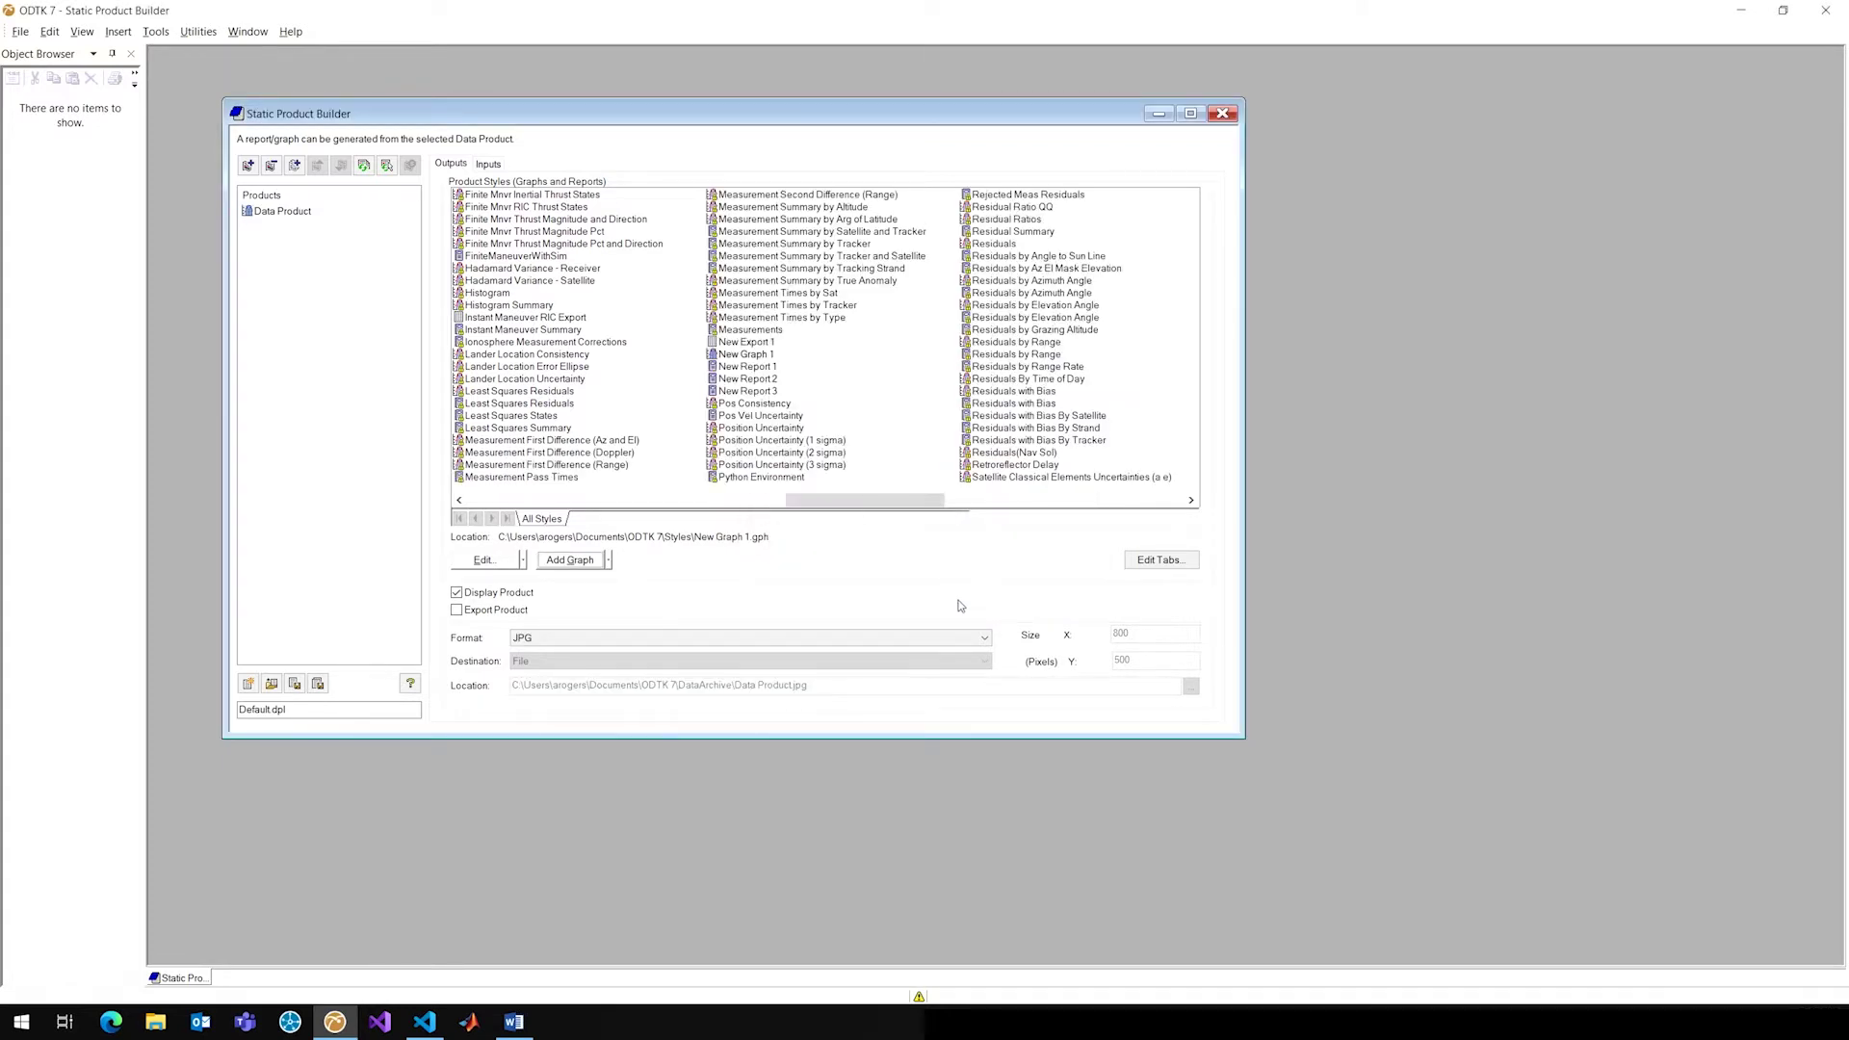
Step: Inspect New Graph 1's LeastSquaresResiduals fields for the Y variable, then close the Graph Designer
click(750, 355)
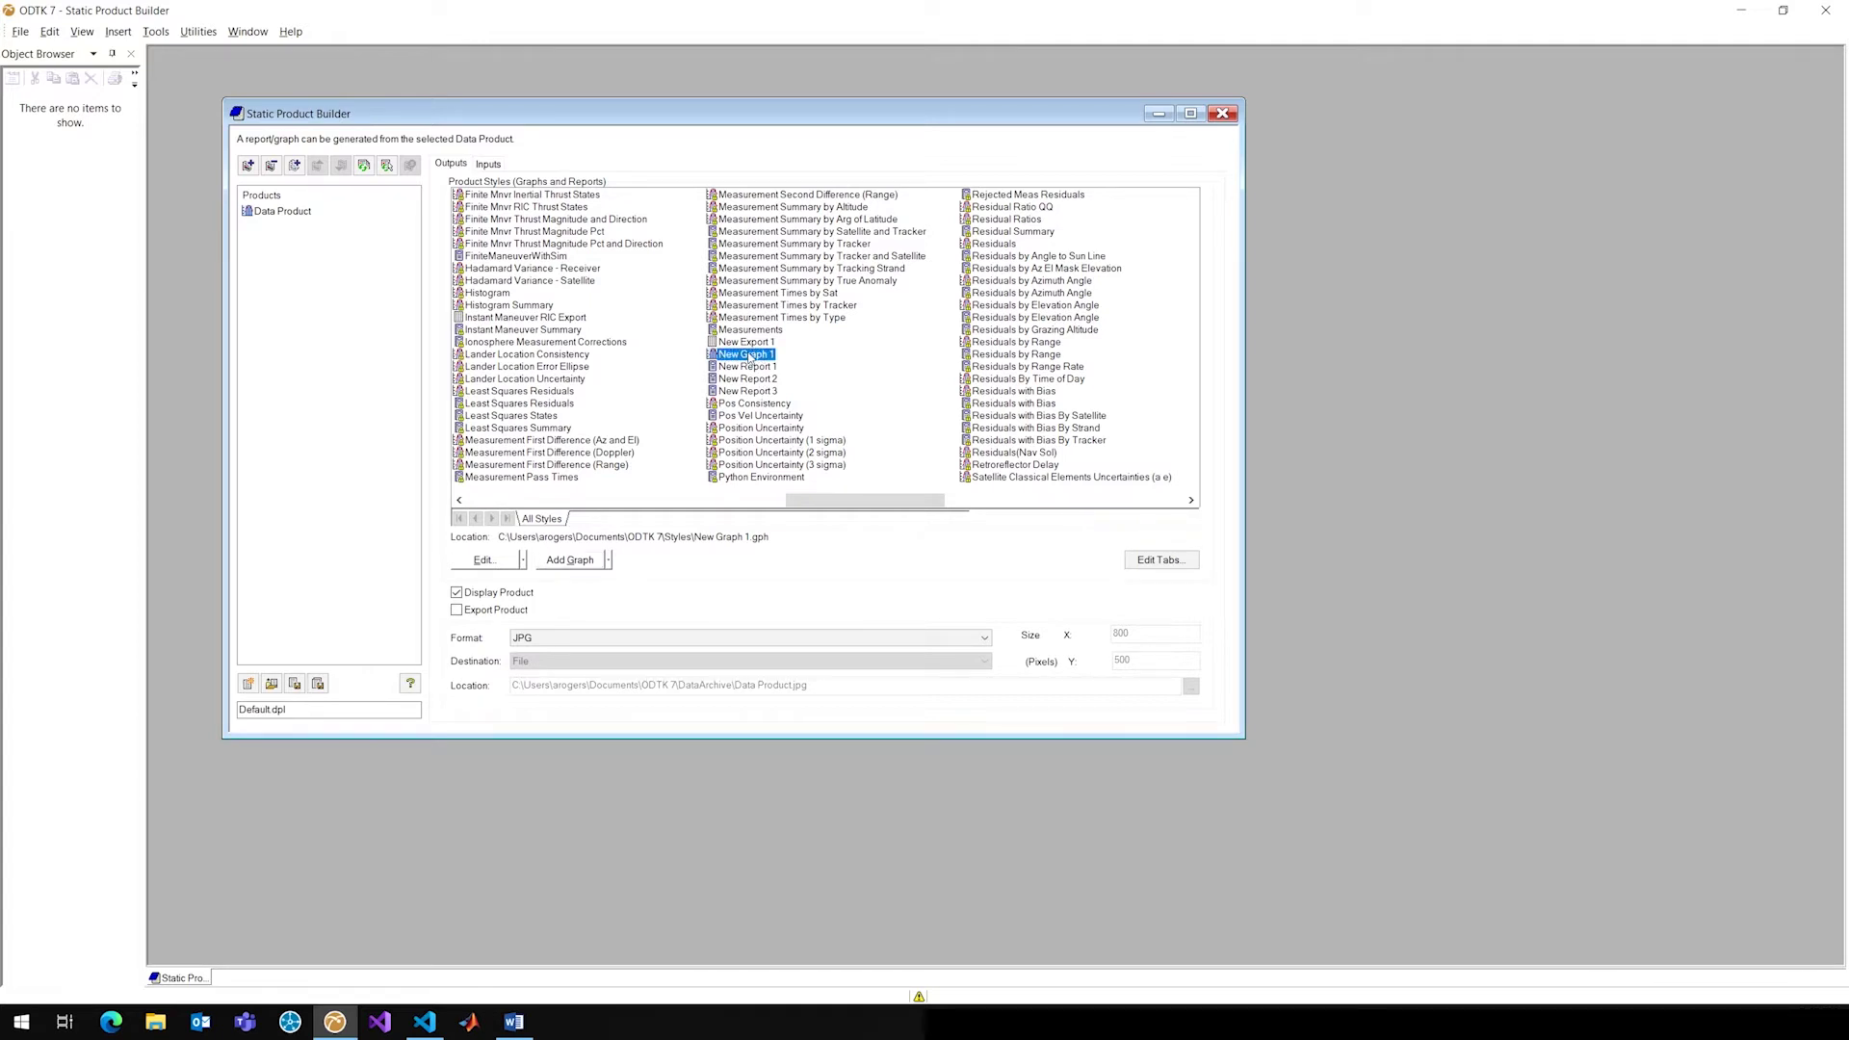
click(484, 562)
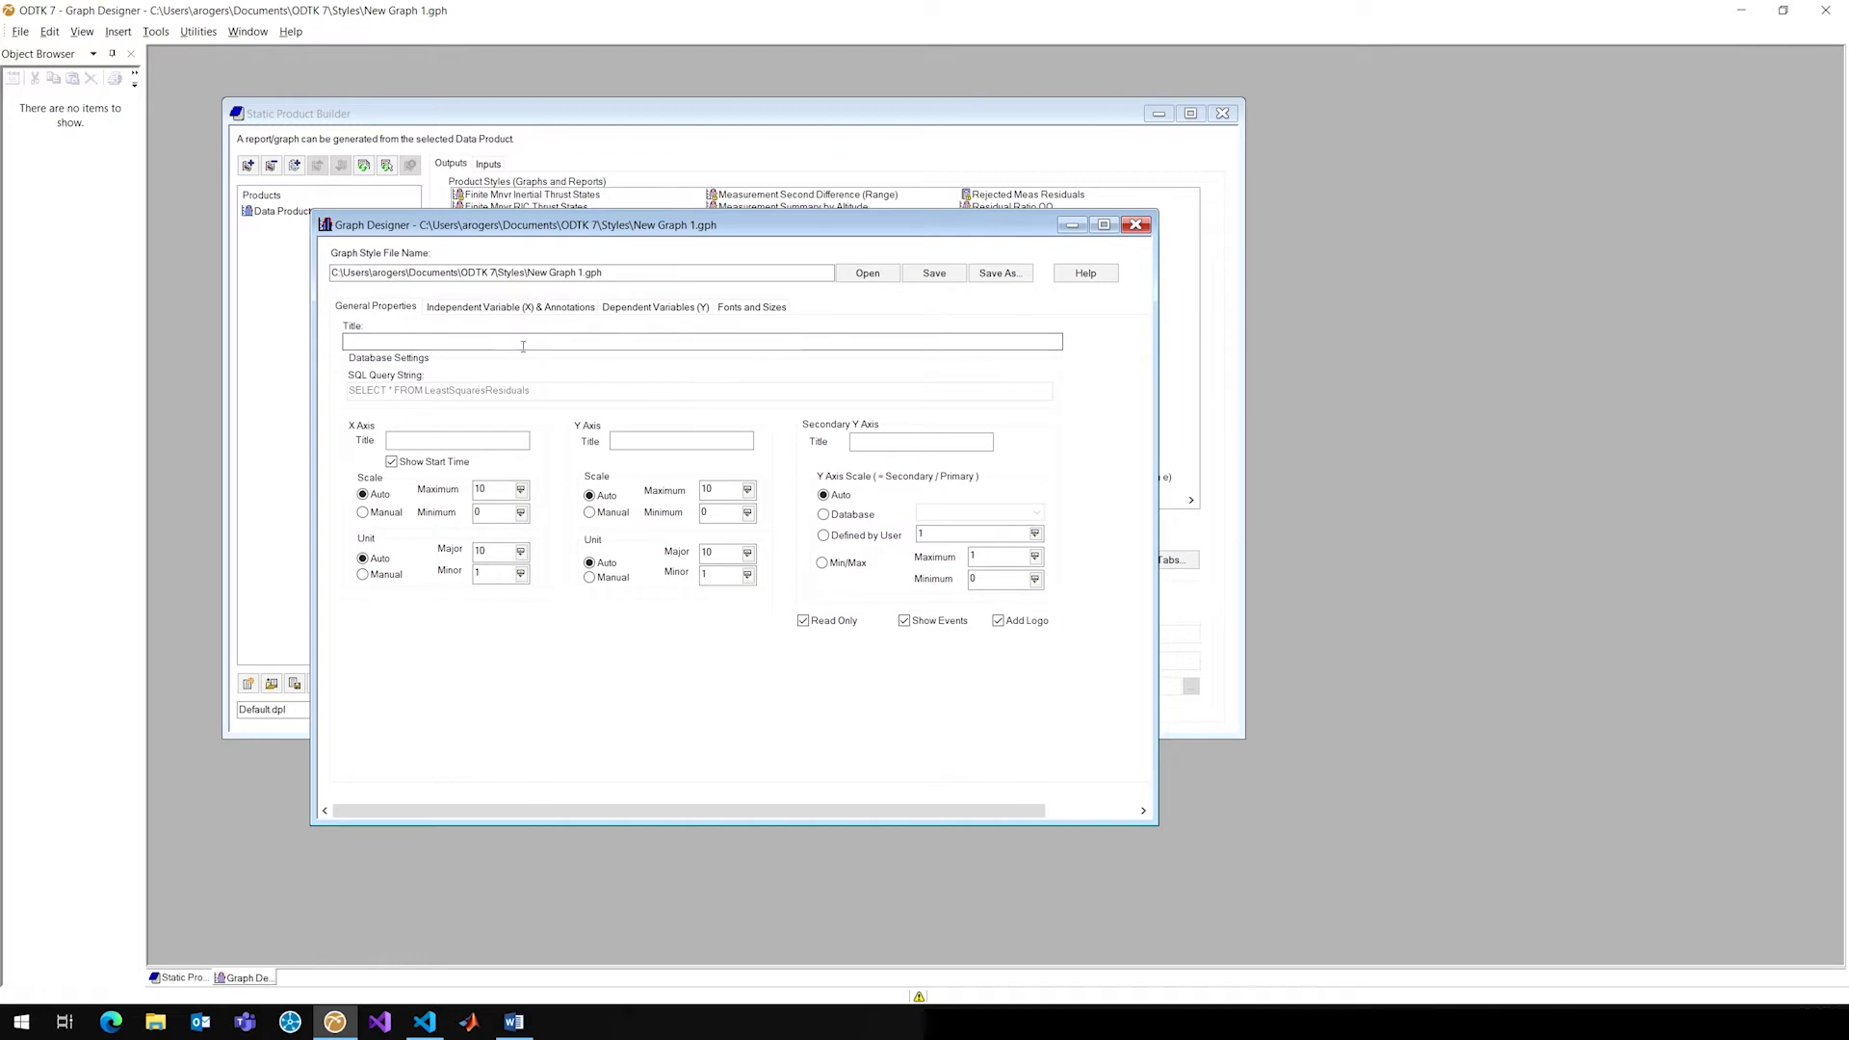
click(643, 308)
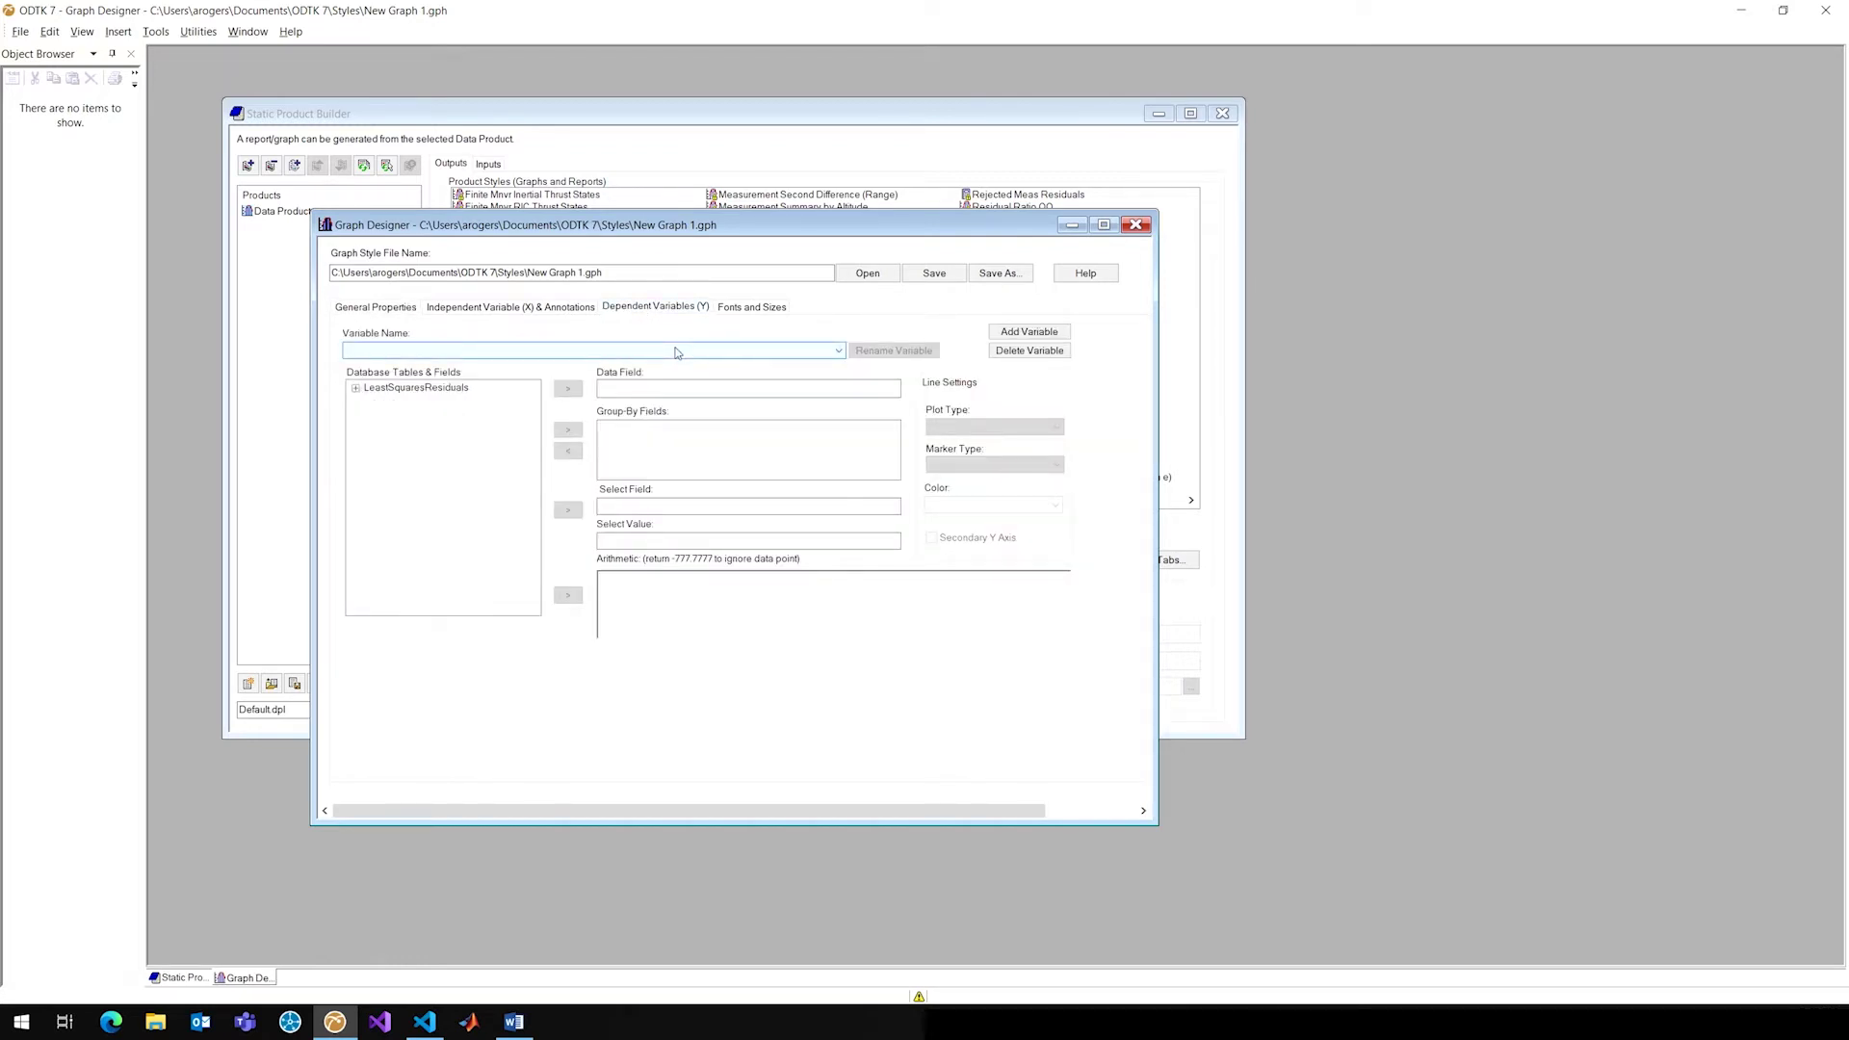
click(355, 388)
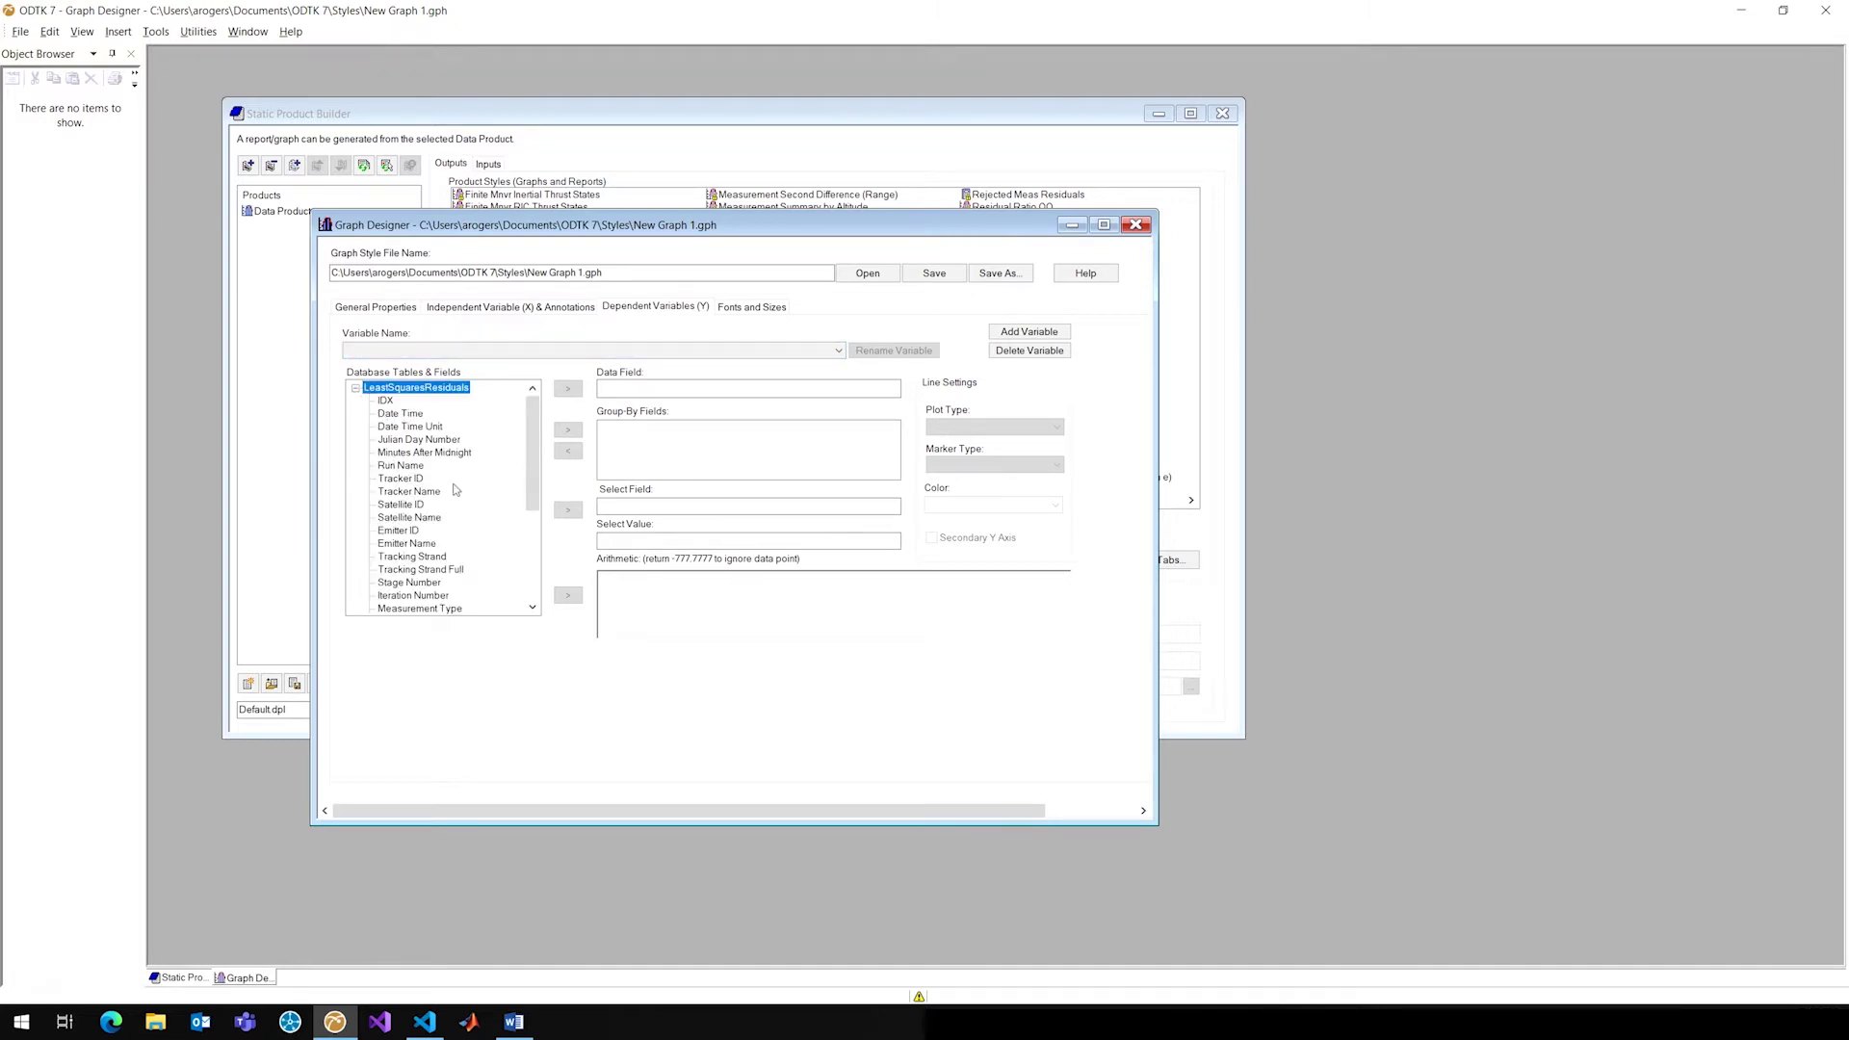
scroll(457, 467, down, 1)
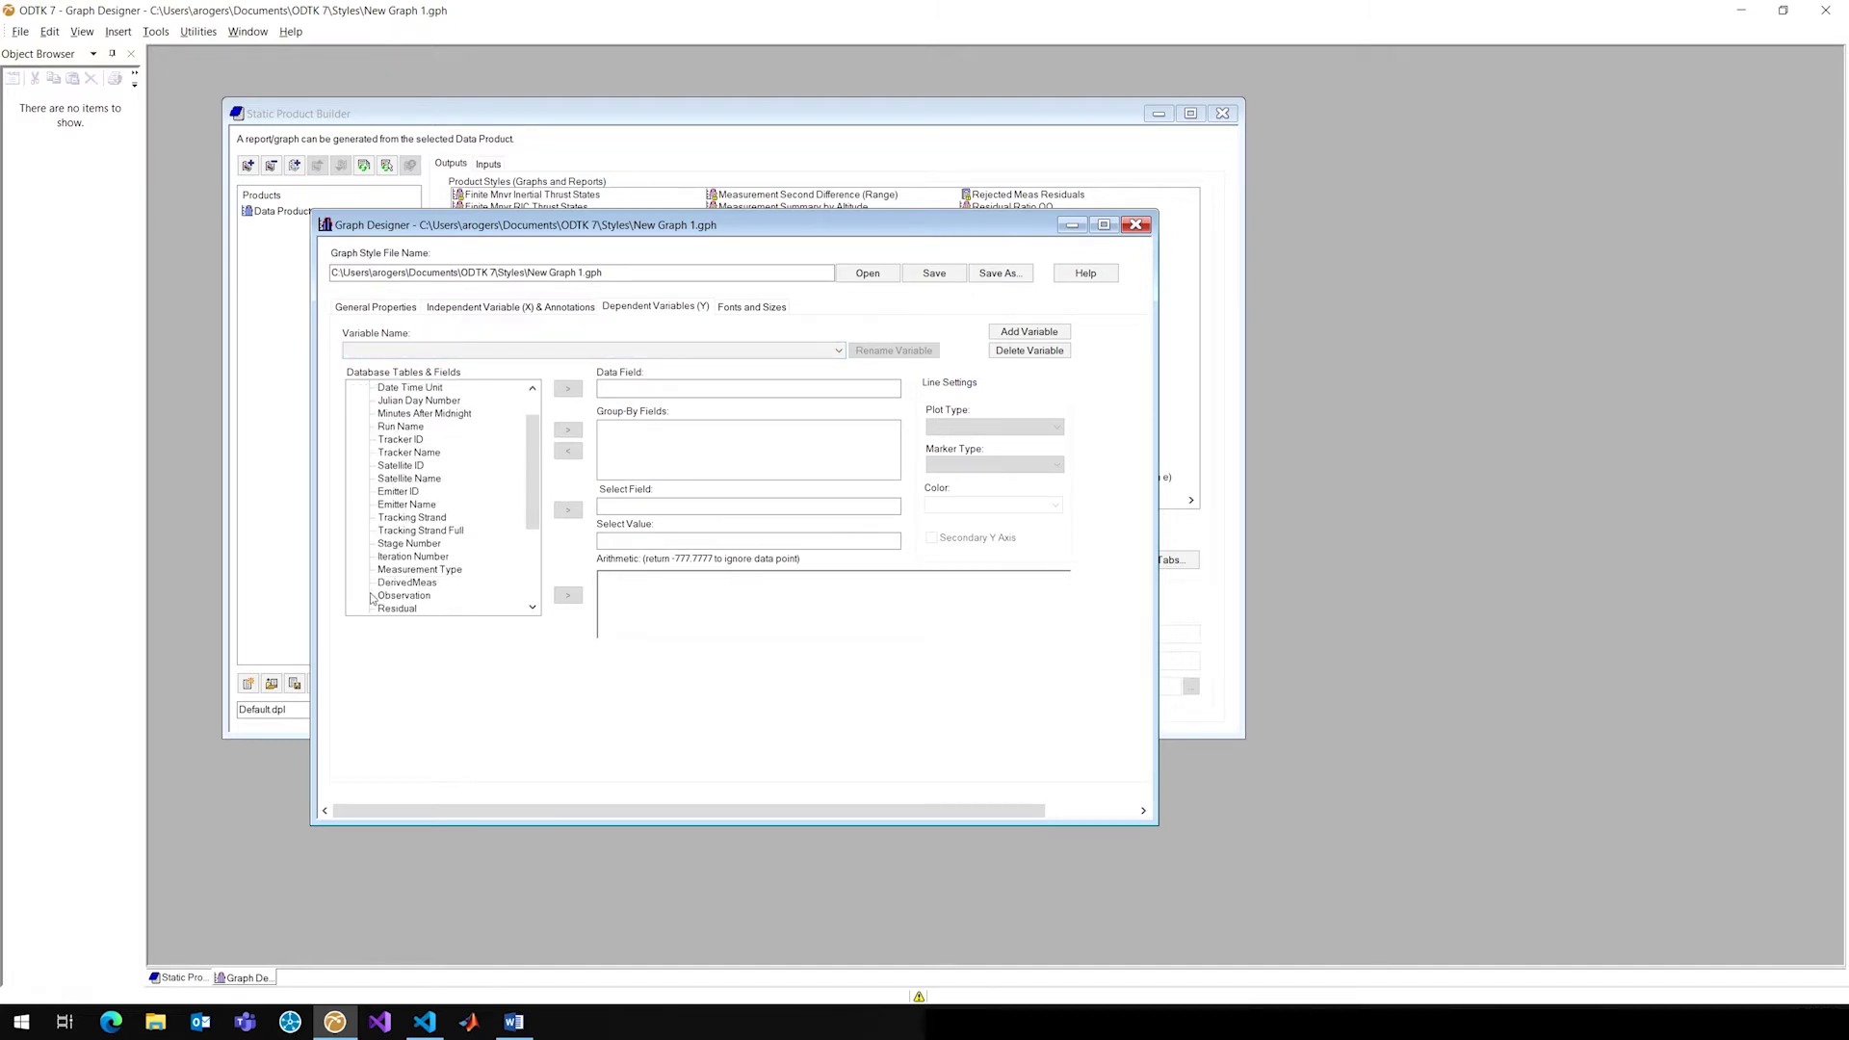
scroll(407, 542, down, 3)
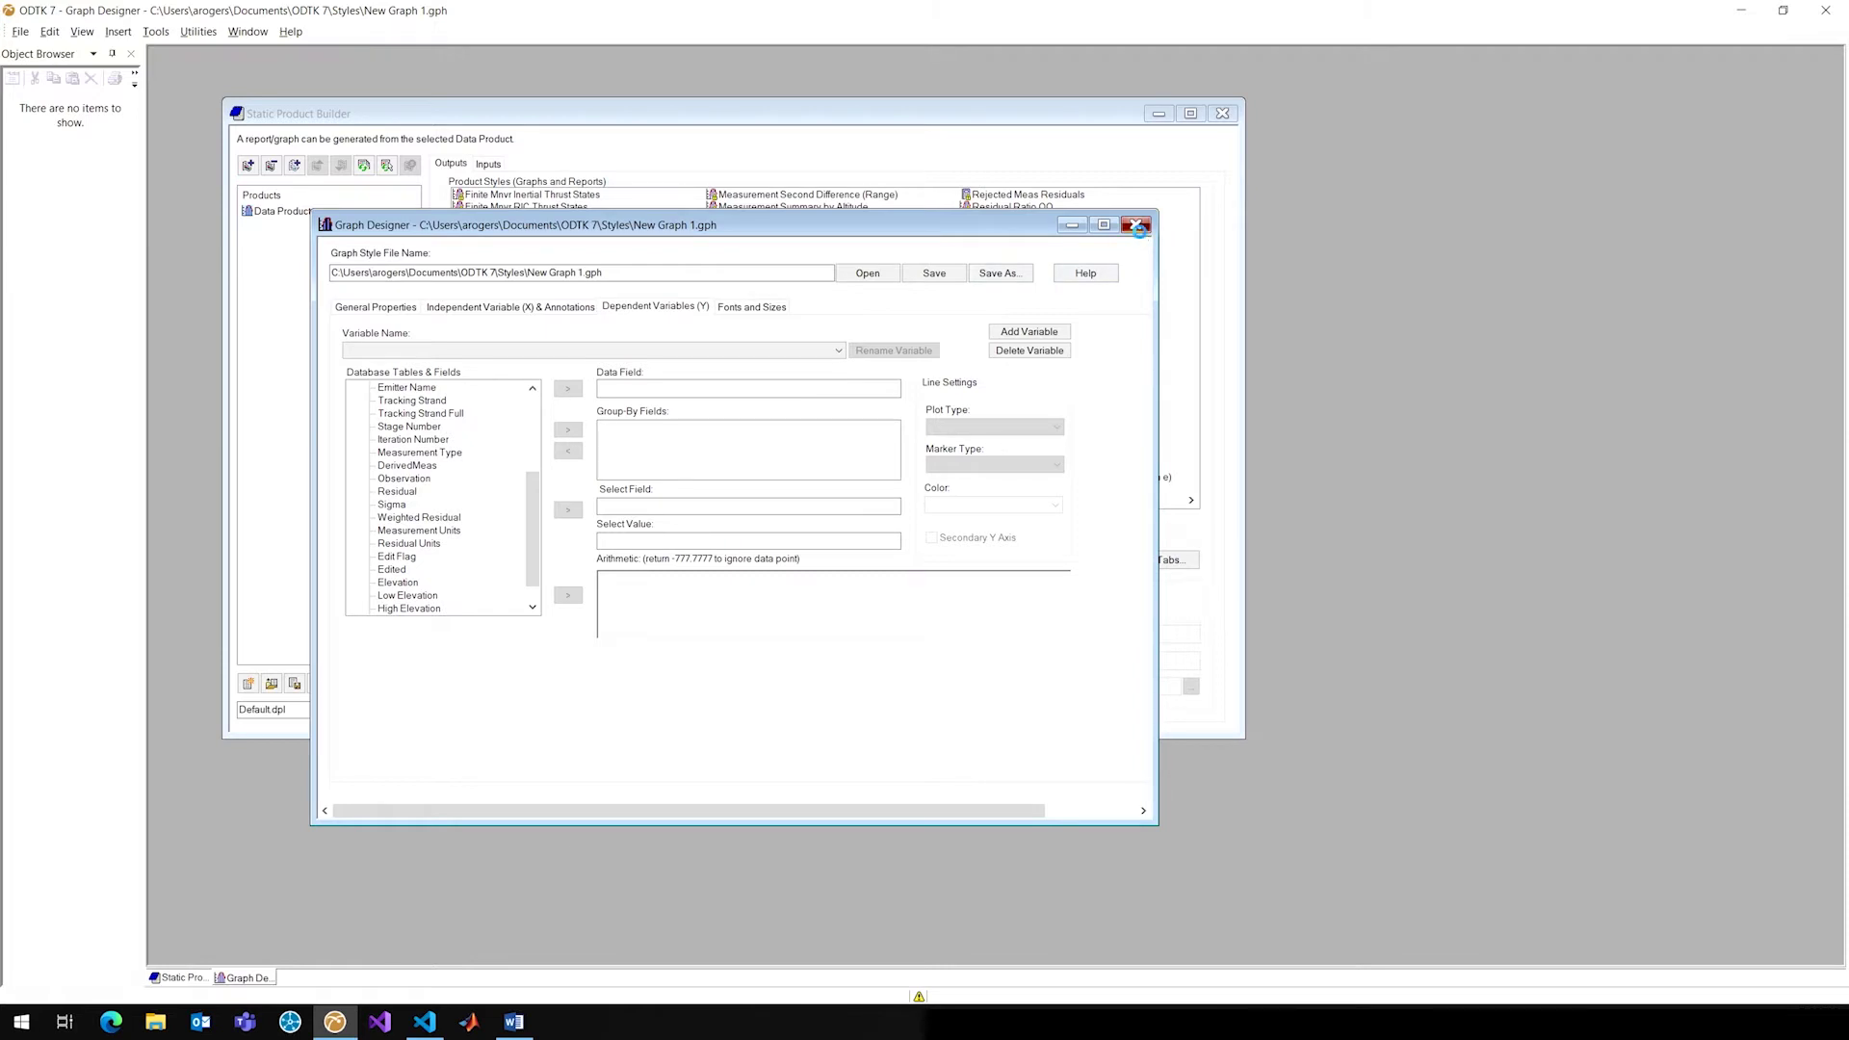
click(1136, 225)
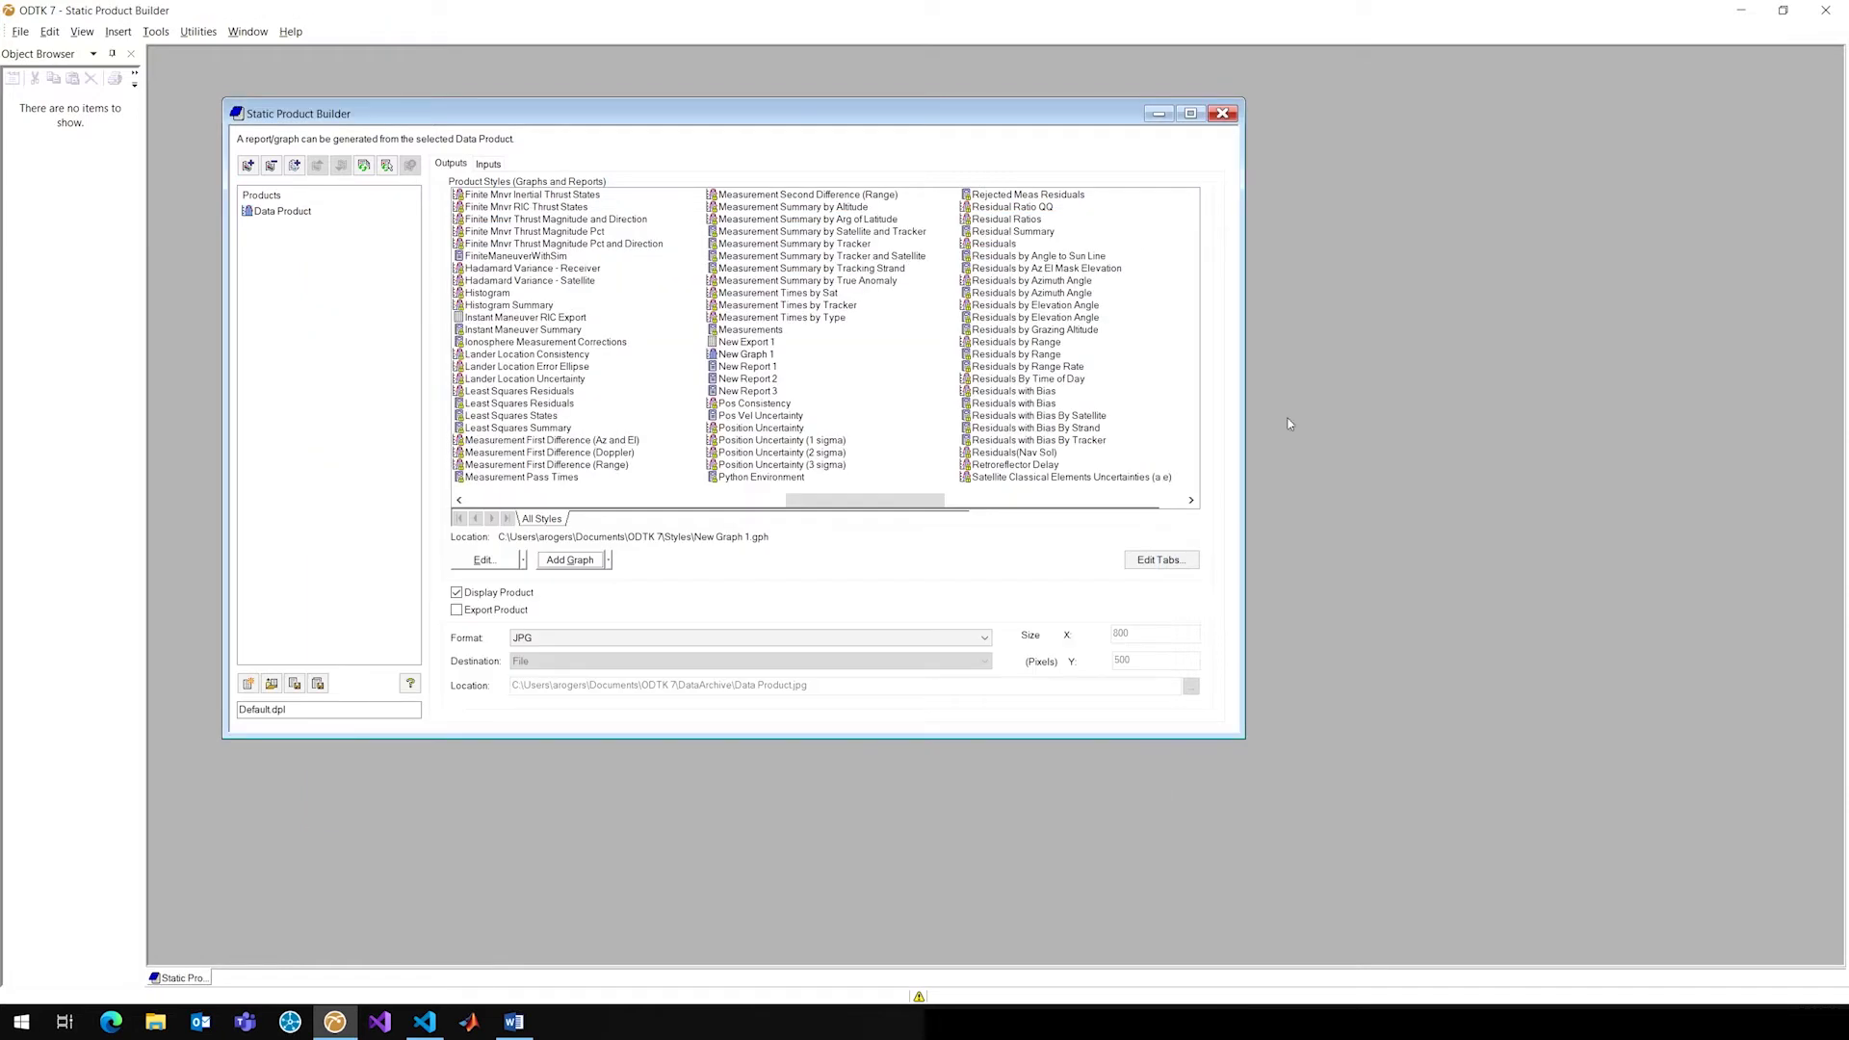
click(610, 560)
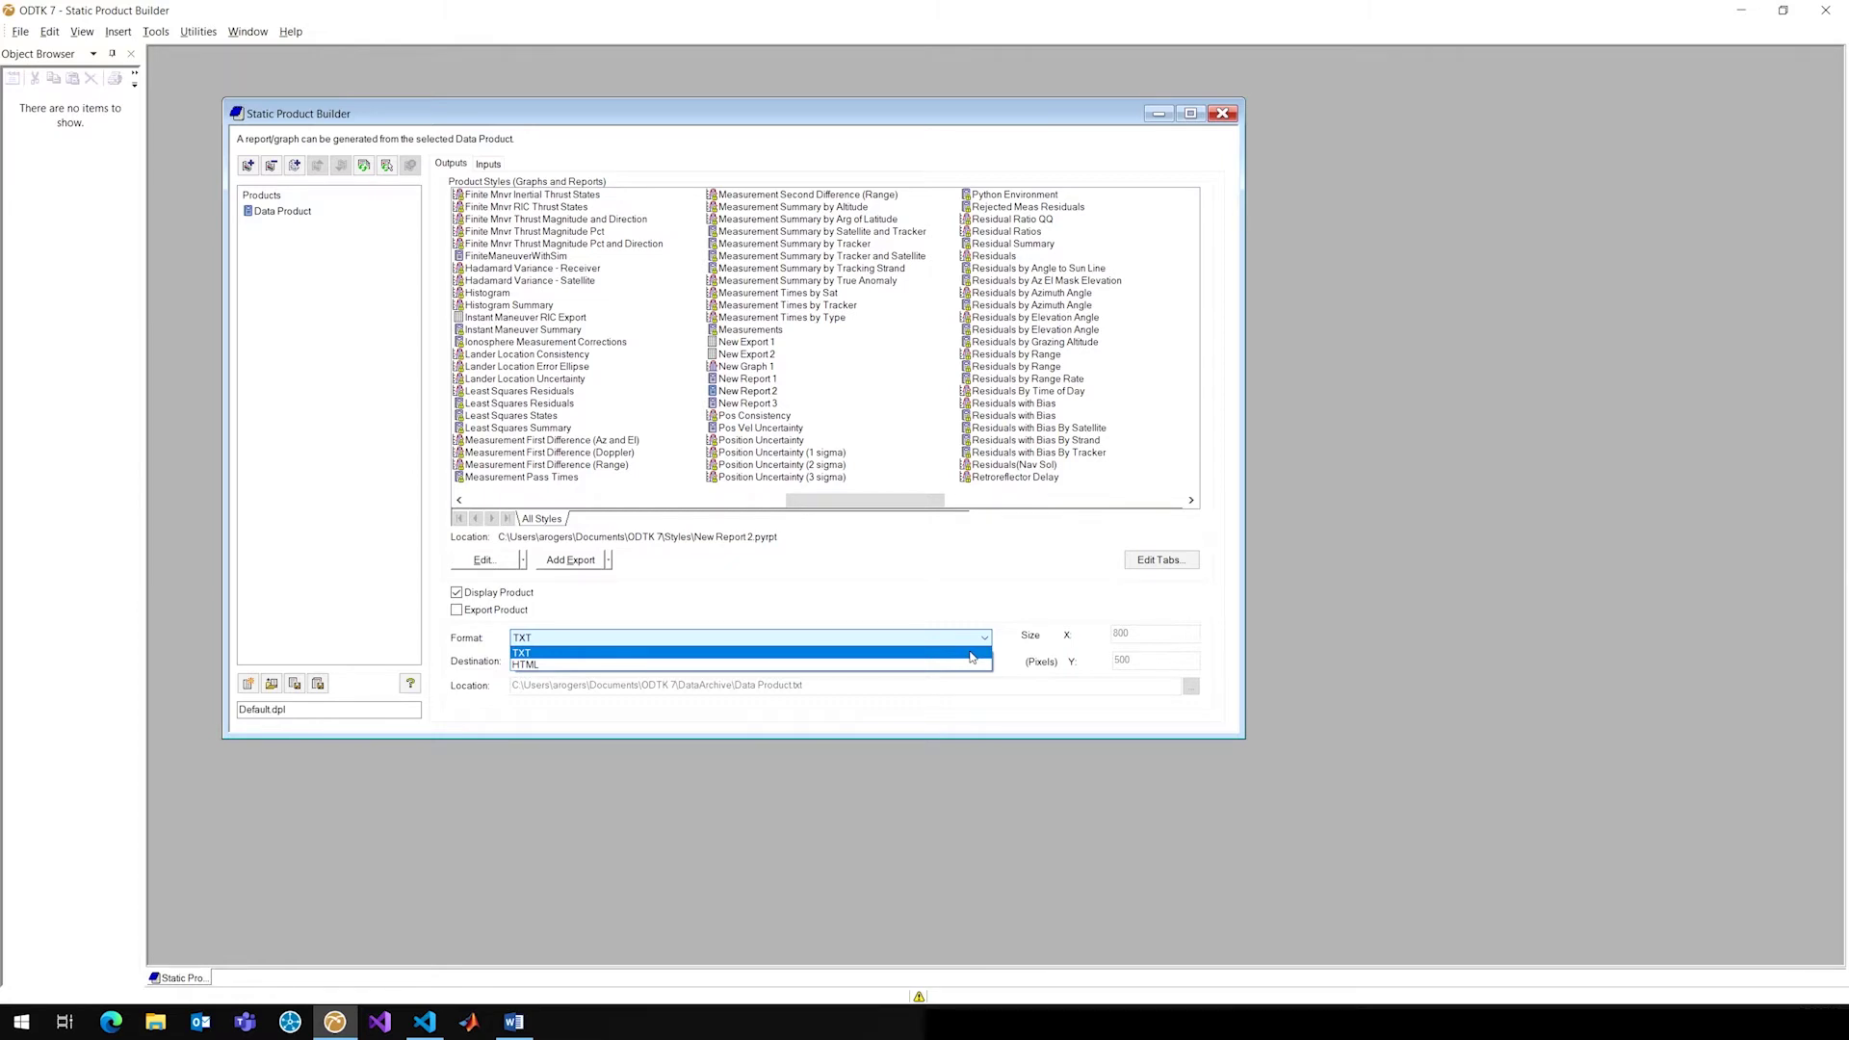
Step: Keep TXT as the New Export 2 format, then open New Report 3 for editing
click(922, 599)
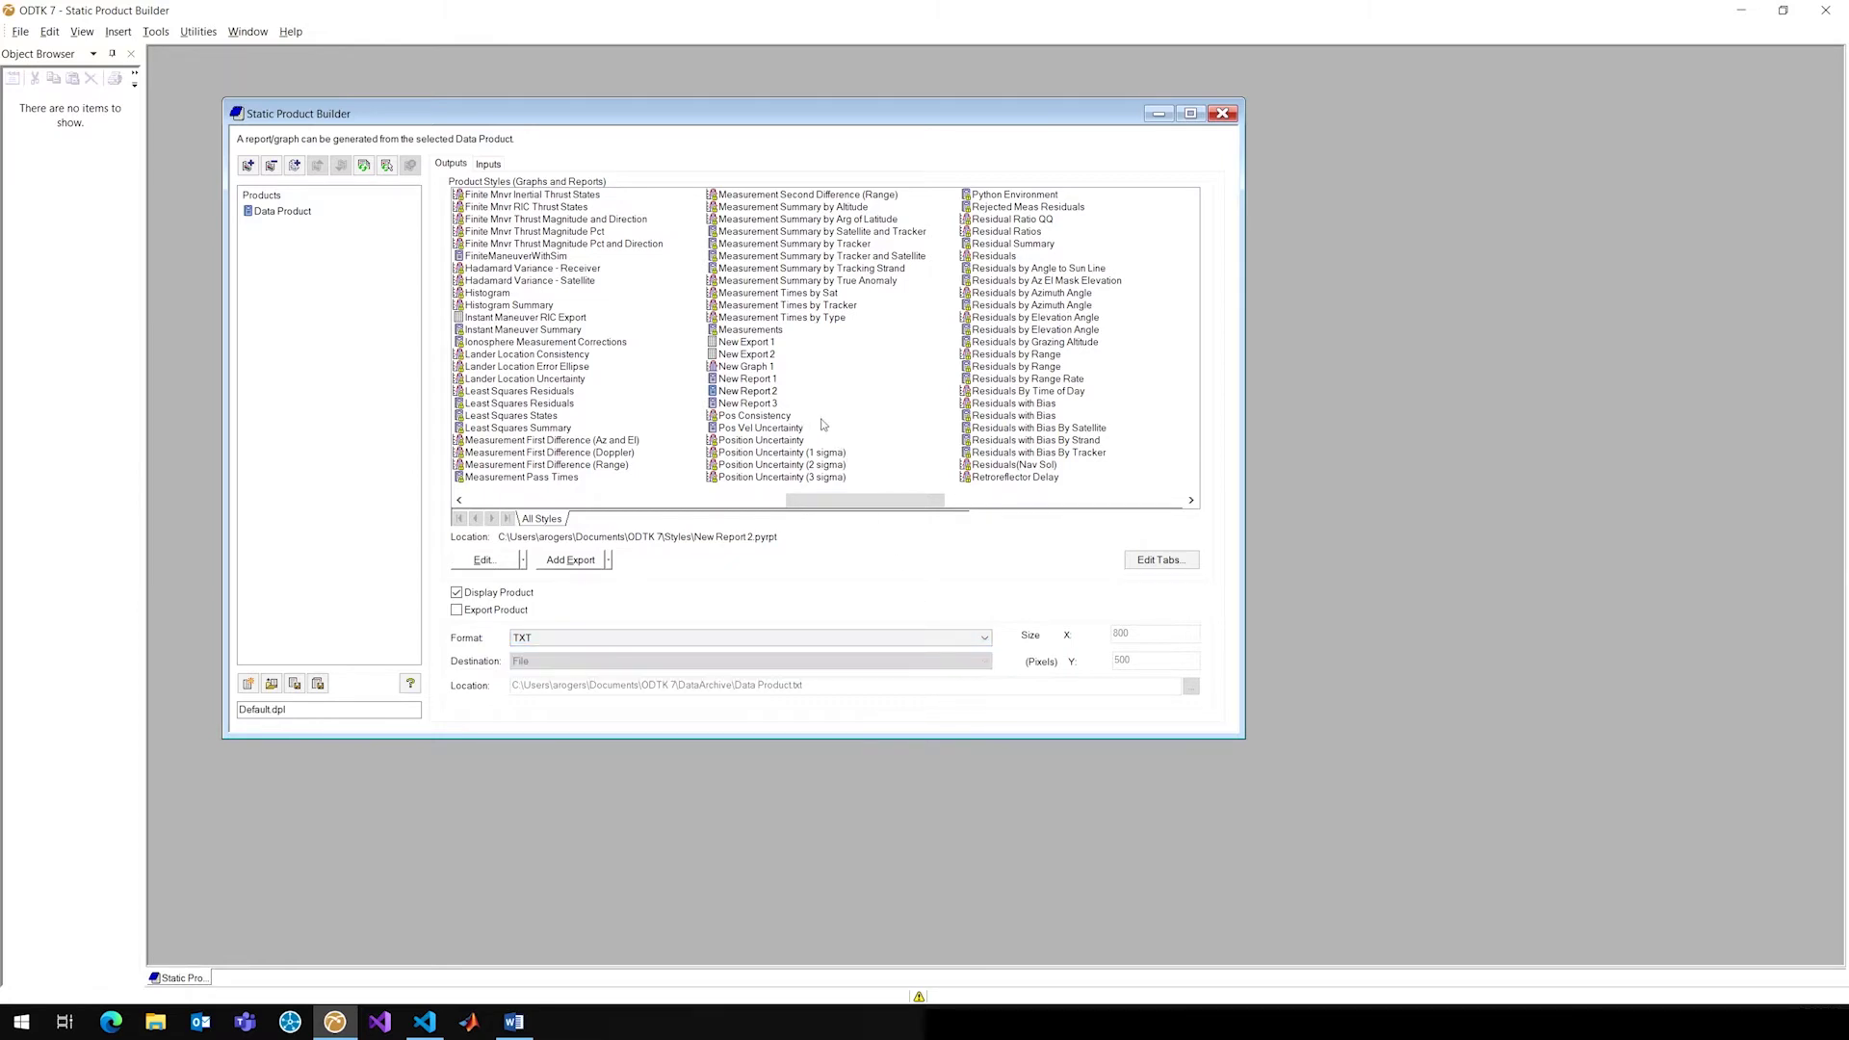
click(752, 392)
click(734, 404)
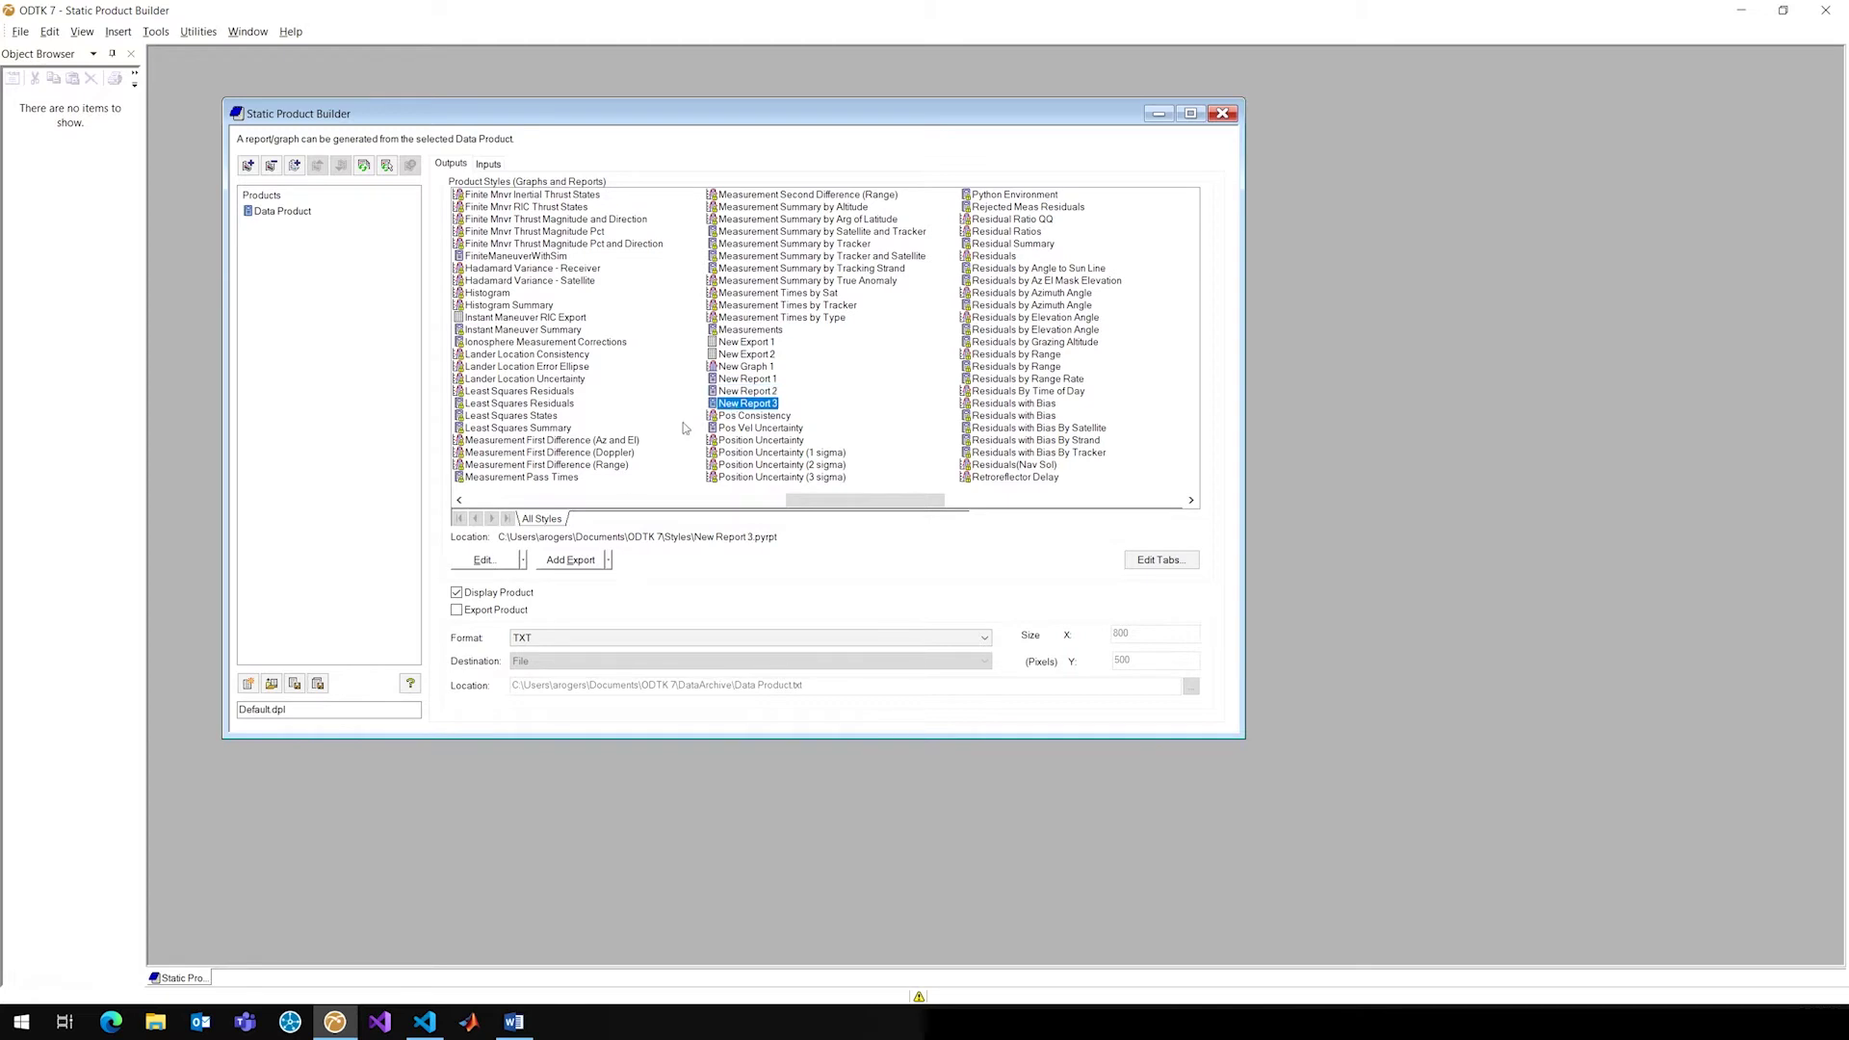
click(510, 561)
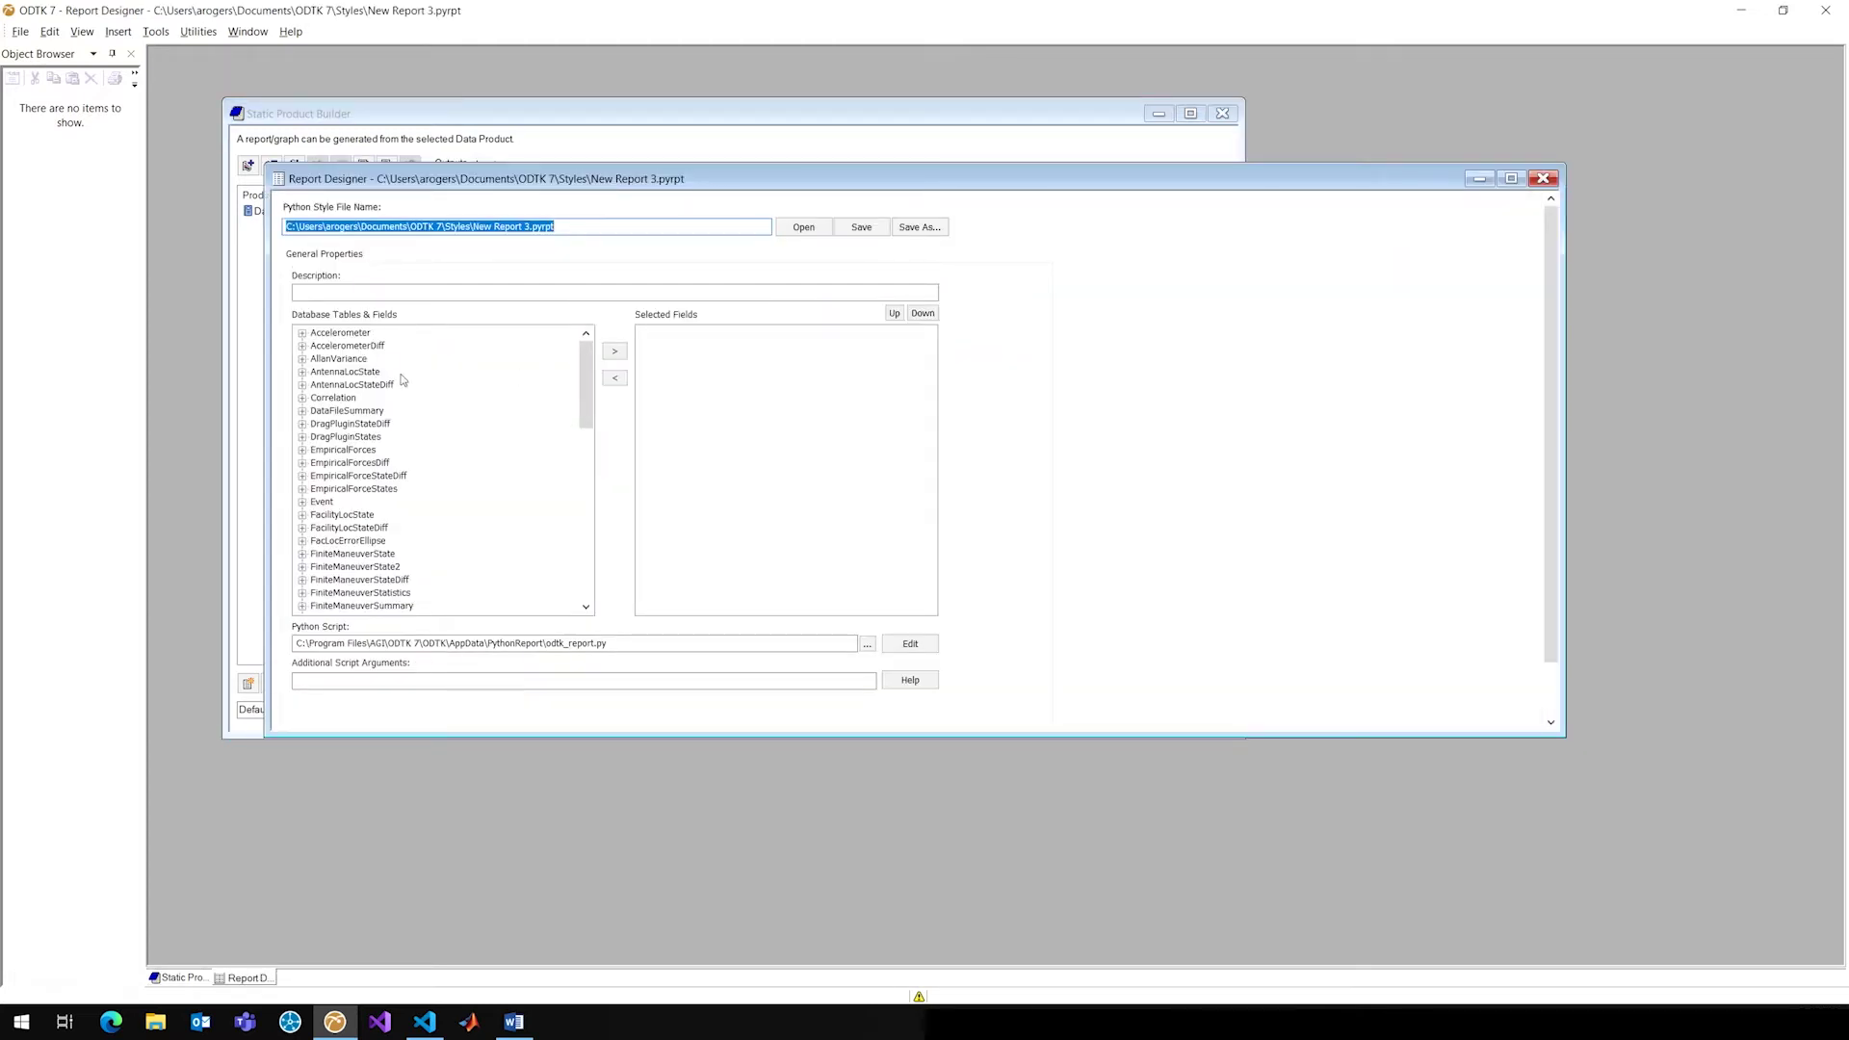
click(578, 230)
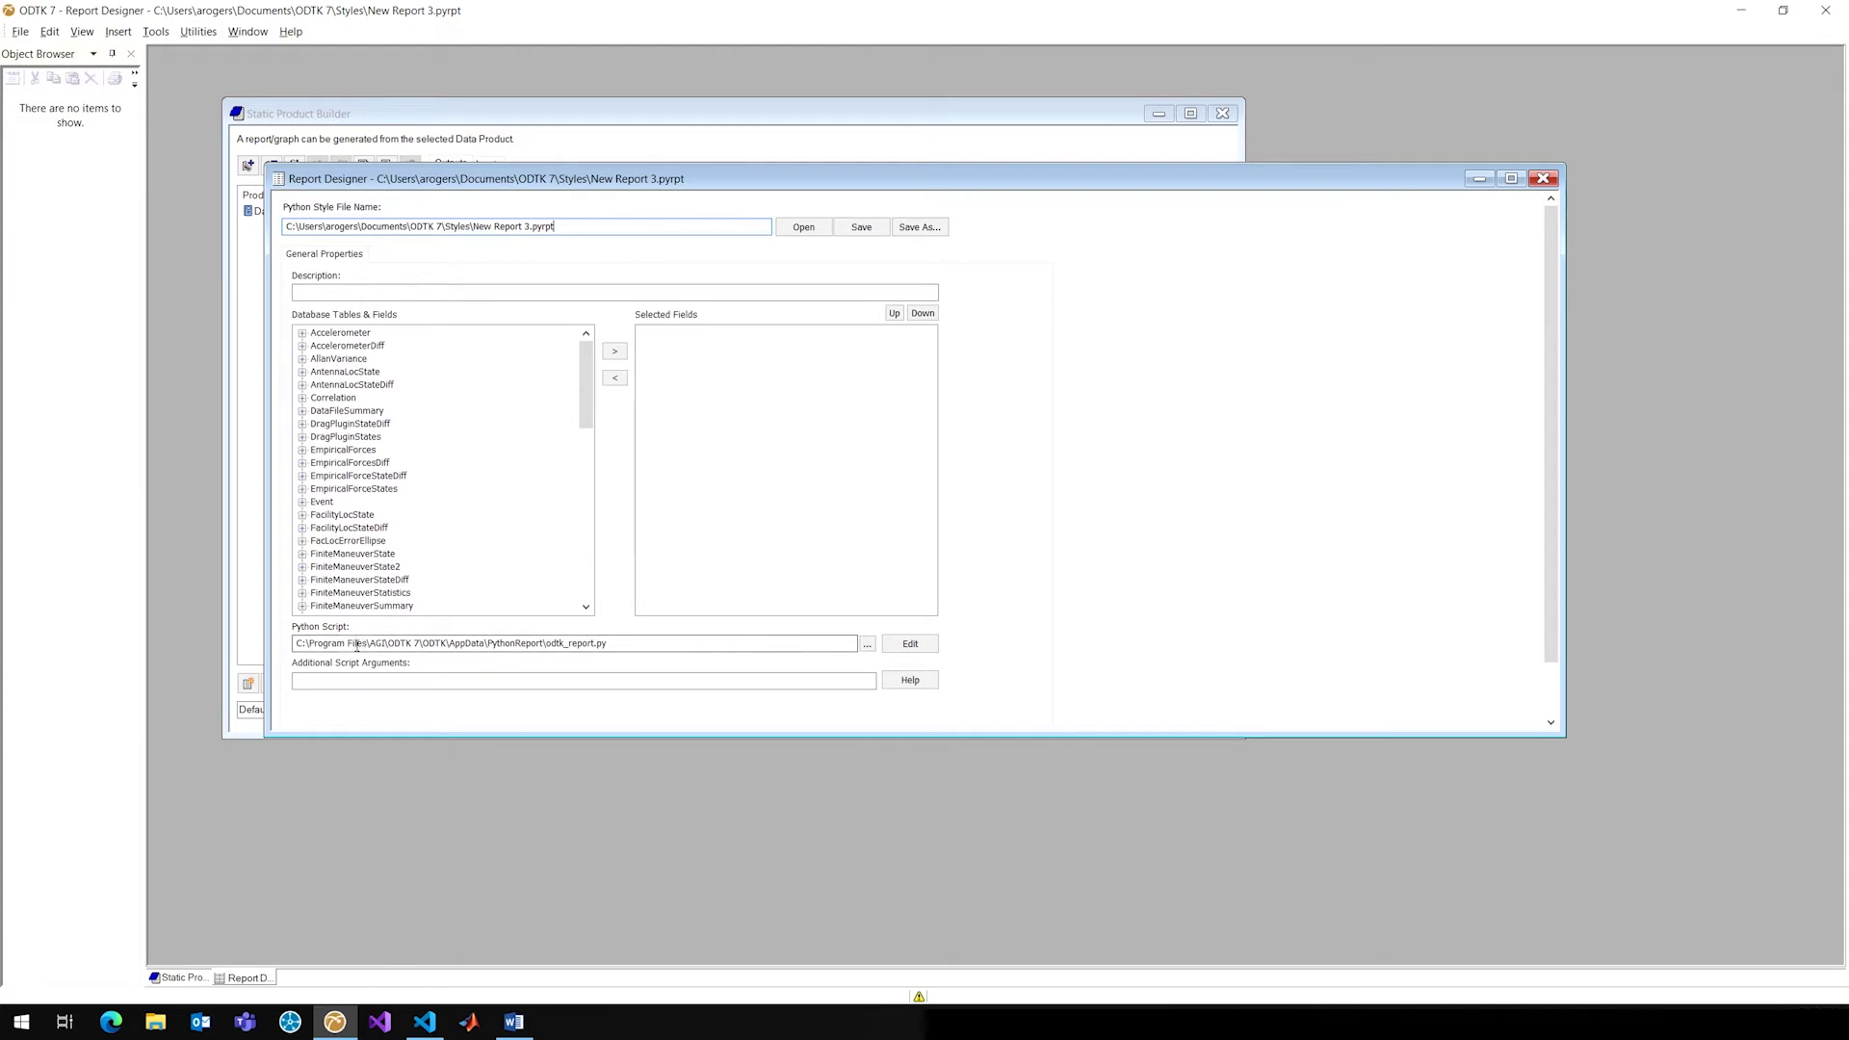
click(697, 645)
click(873, 650)
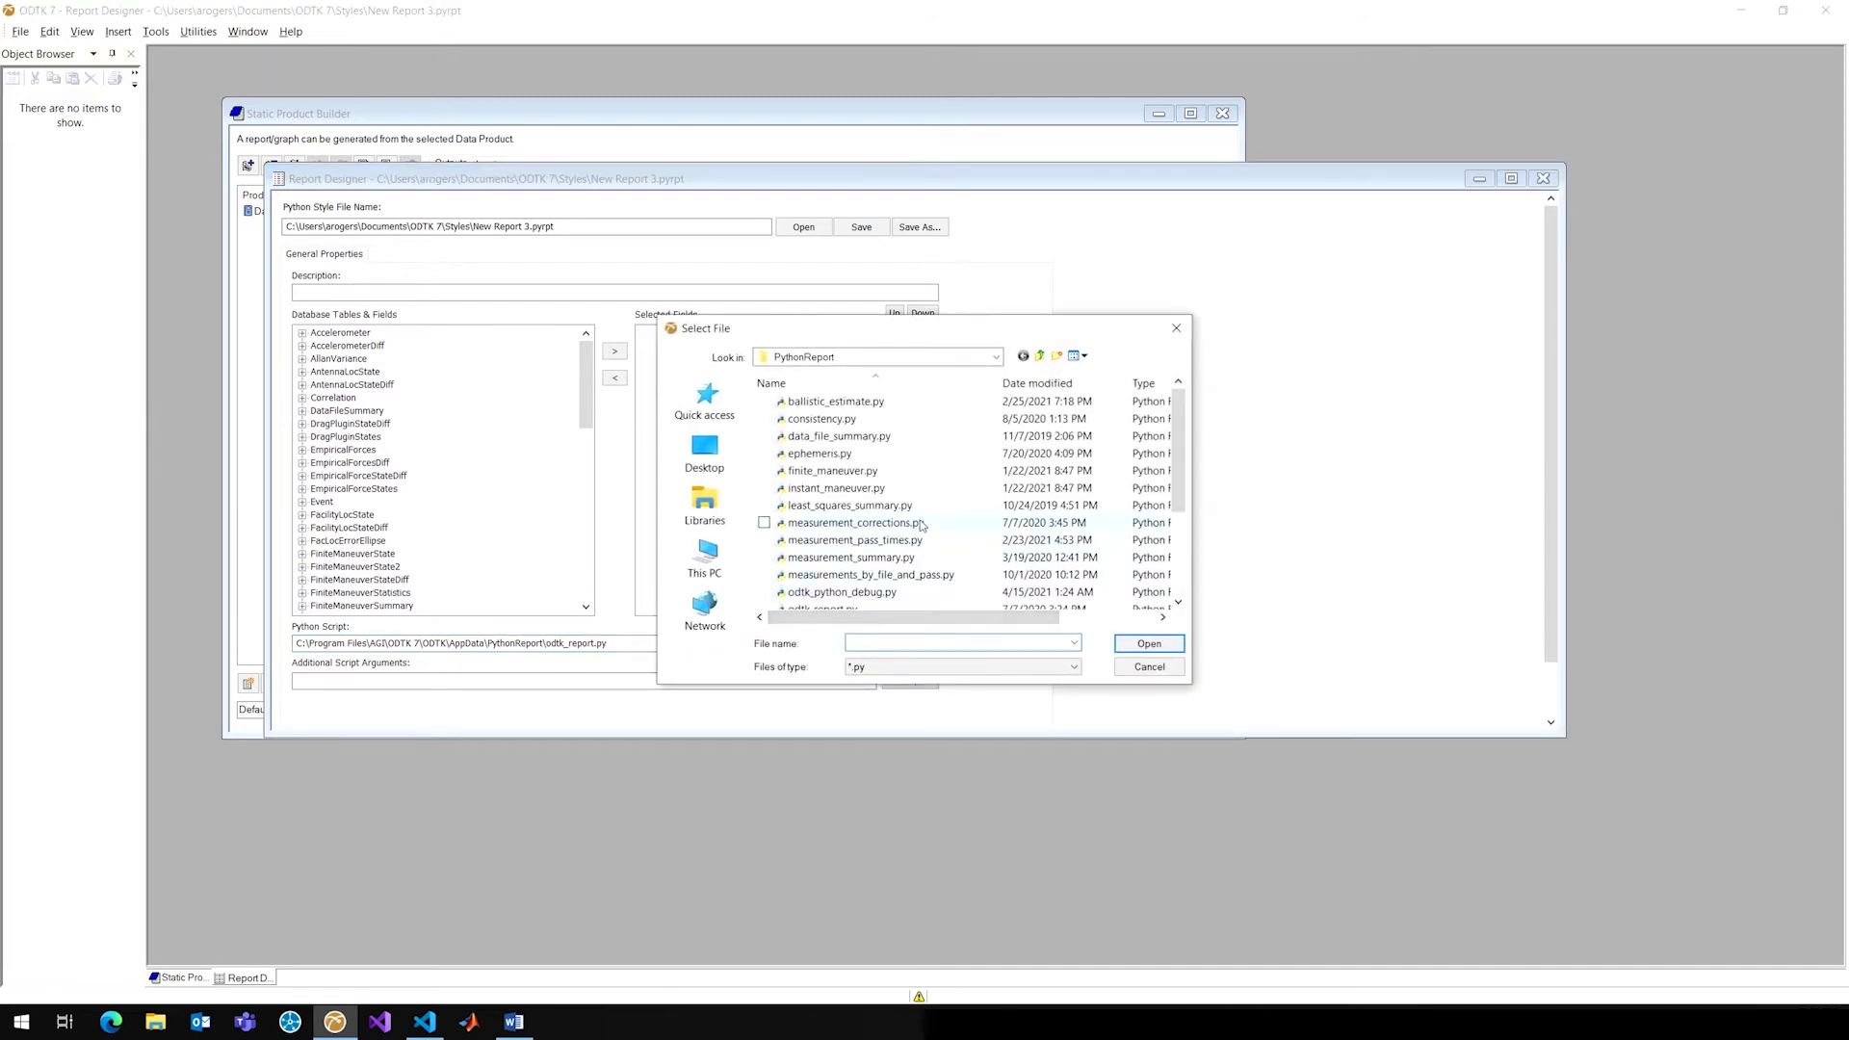
Step: Scroll through the available Python script files and cancel without picking one
scroll(915, 544, down, 3)
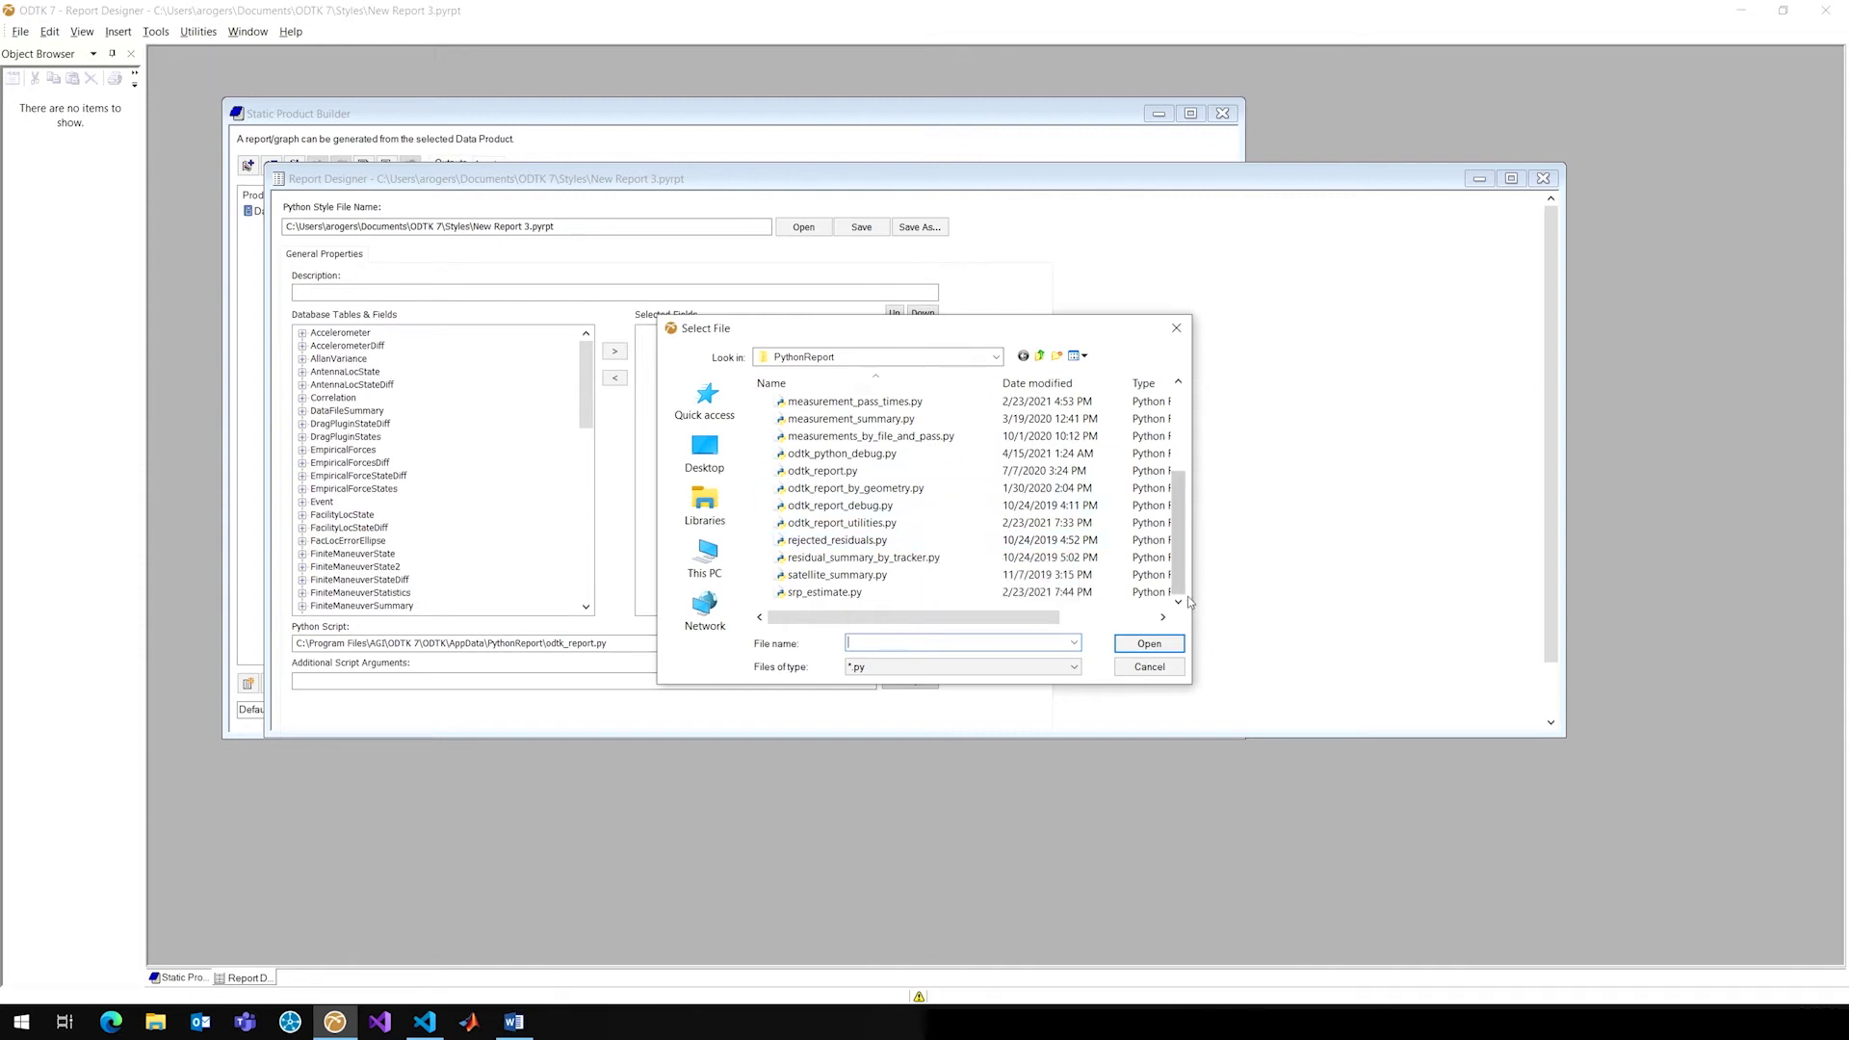
click(1148, 667)
Step: Check the Measurement Summary by Tracking Strand style, then reopen New Report 3 in the Report Designer
click(928, 136)
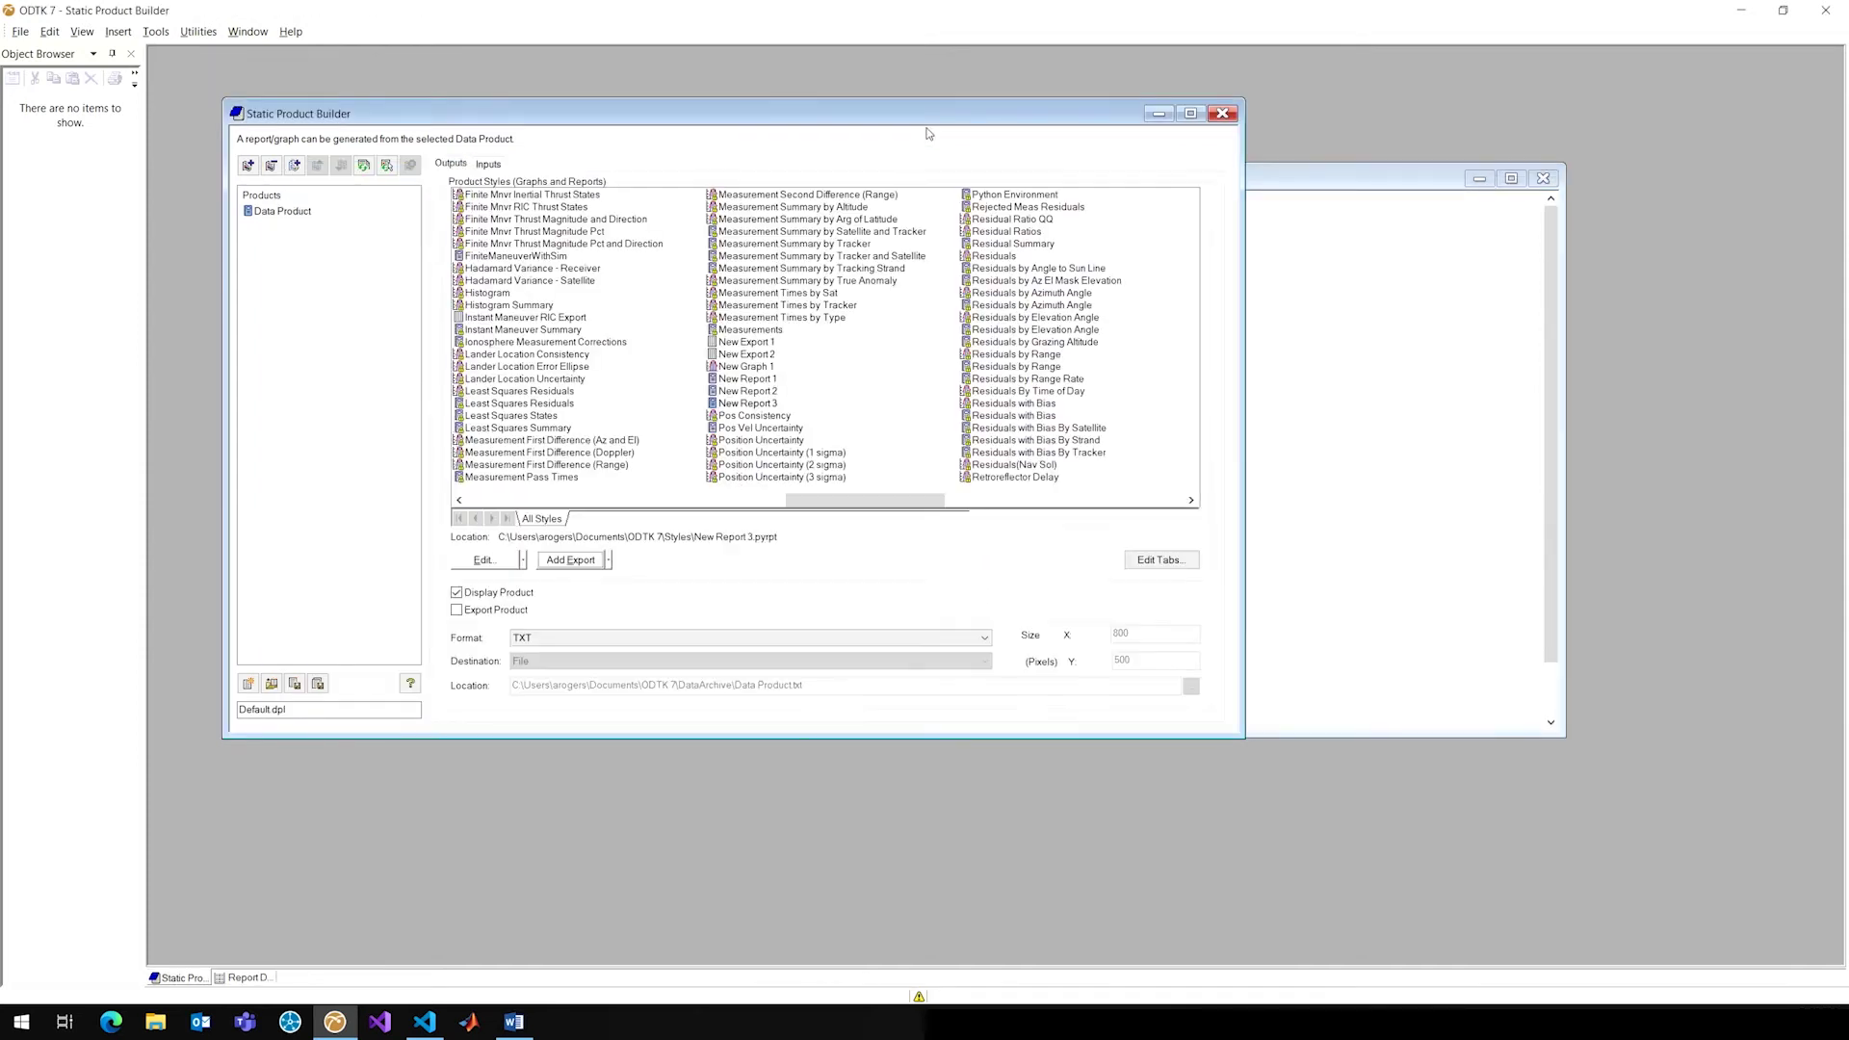
click(770, 293)
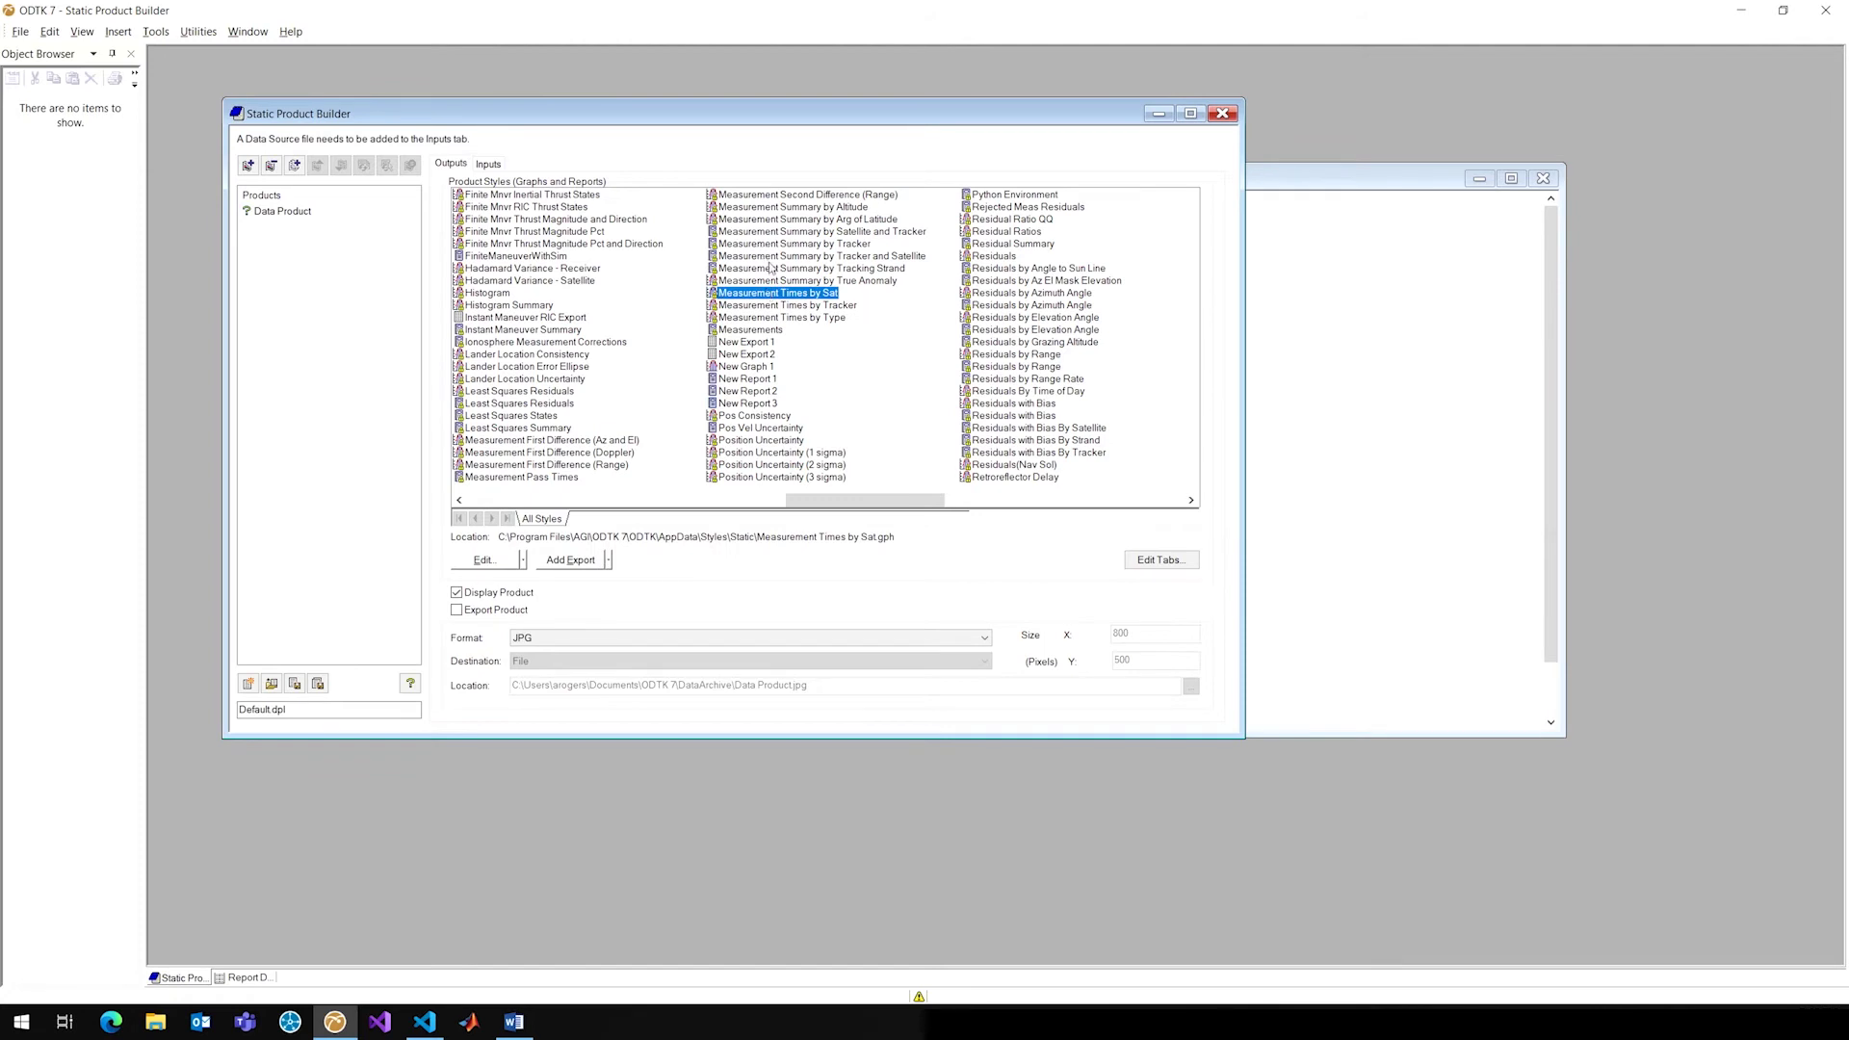
click(770, 269)
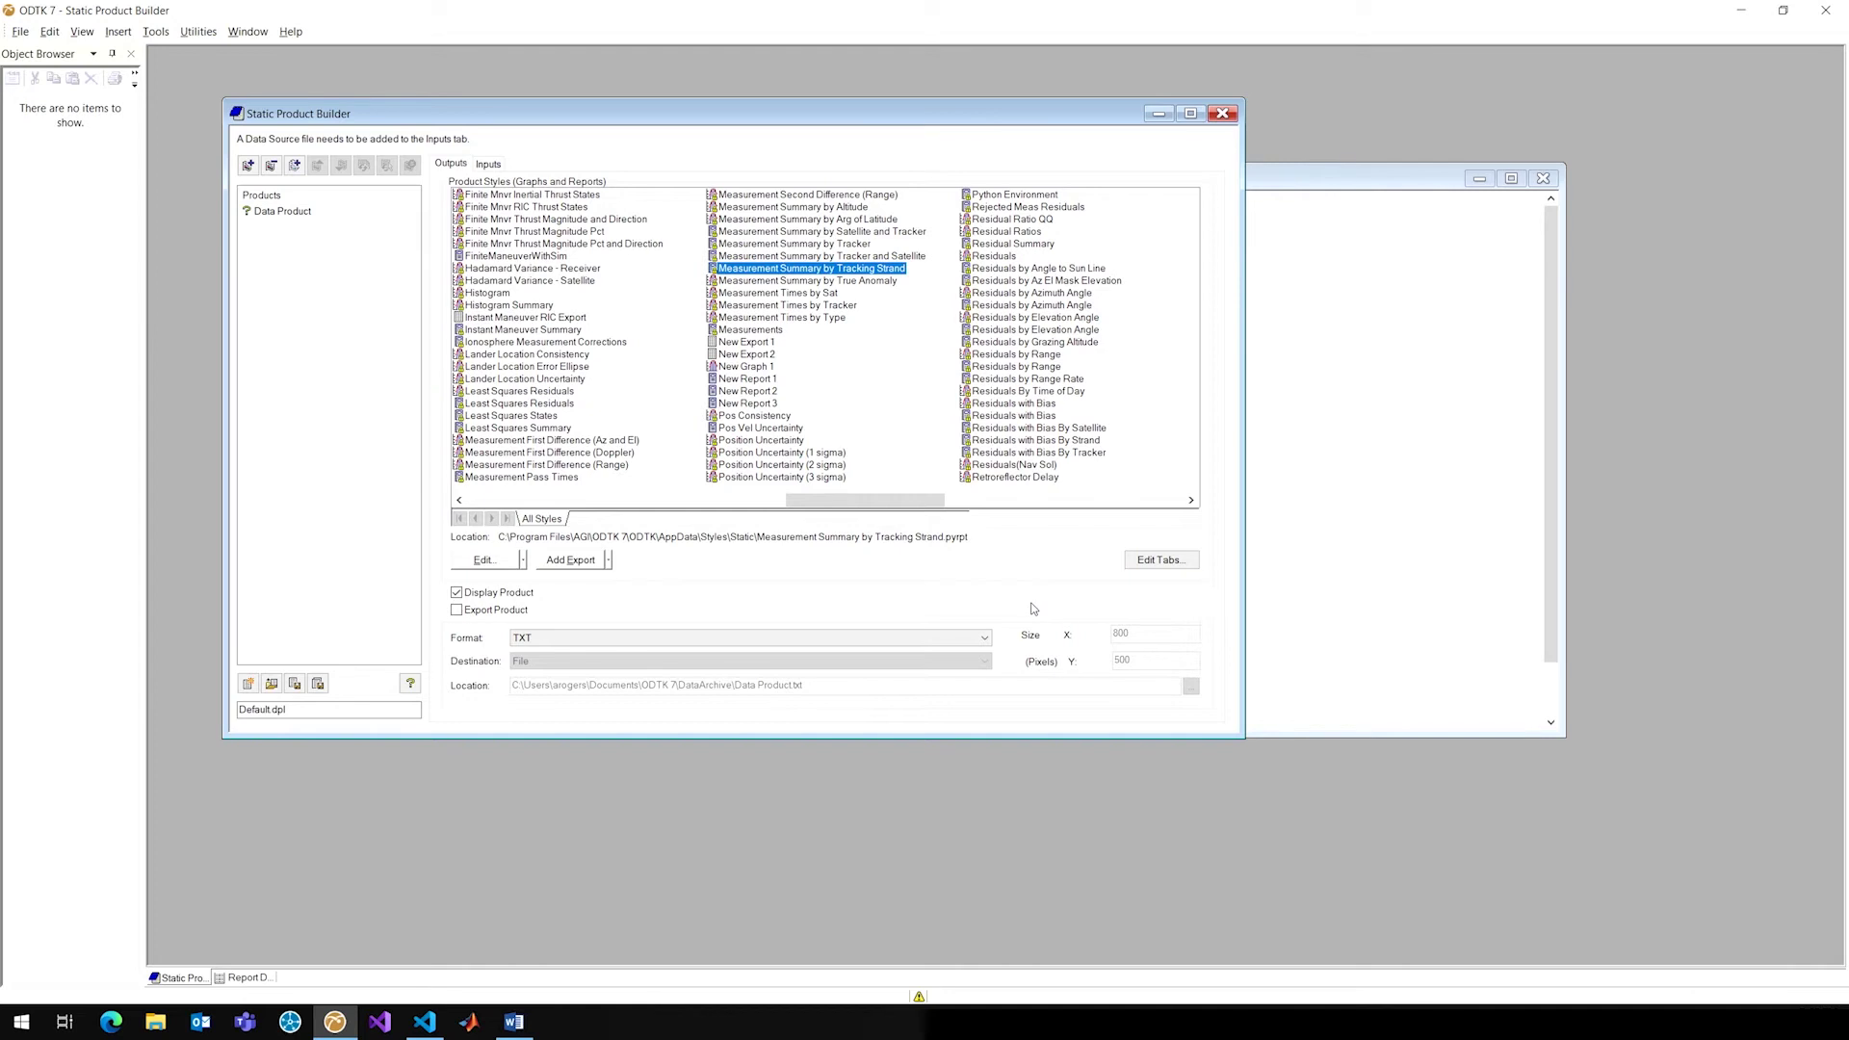
click(771, 405)
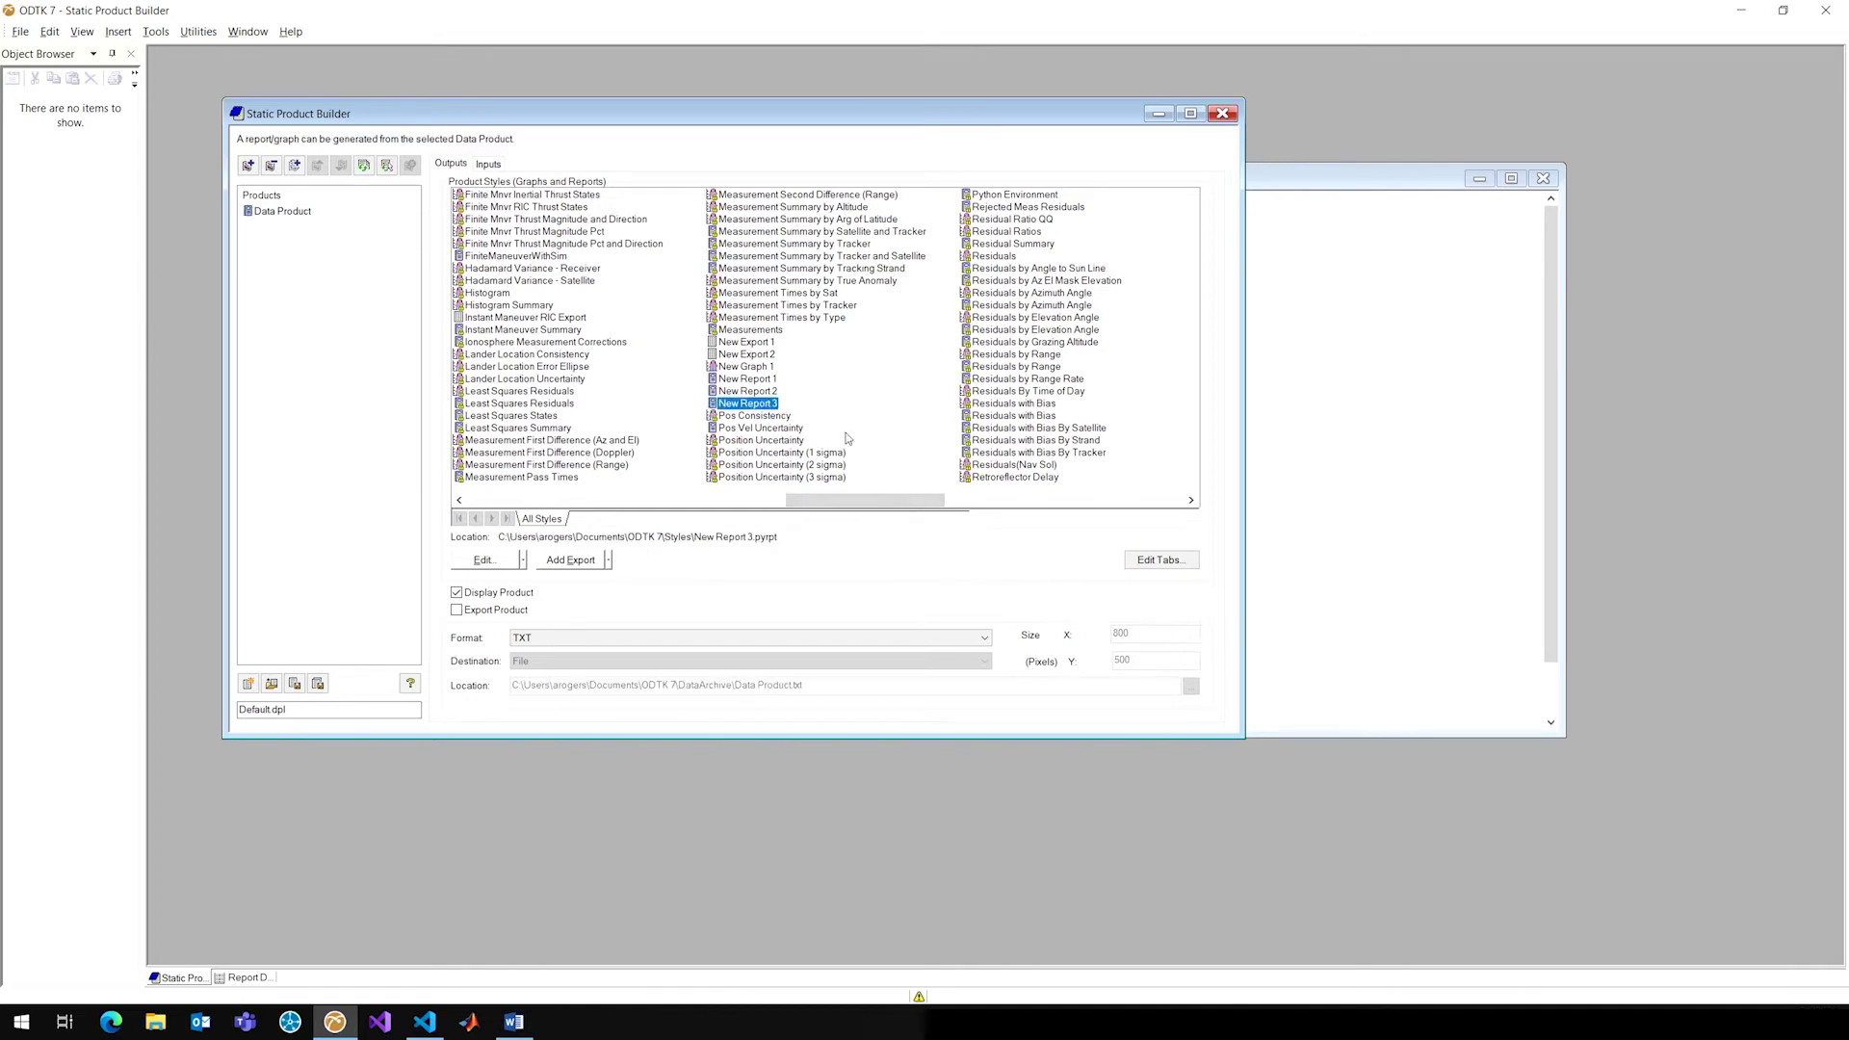
click(484, 560)
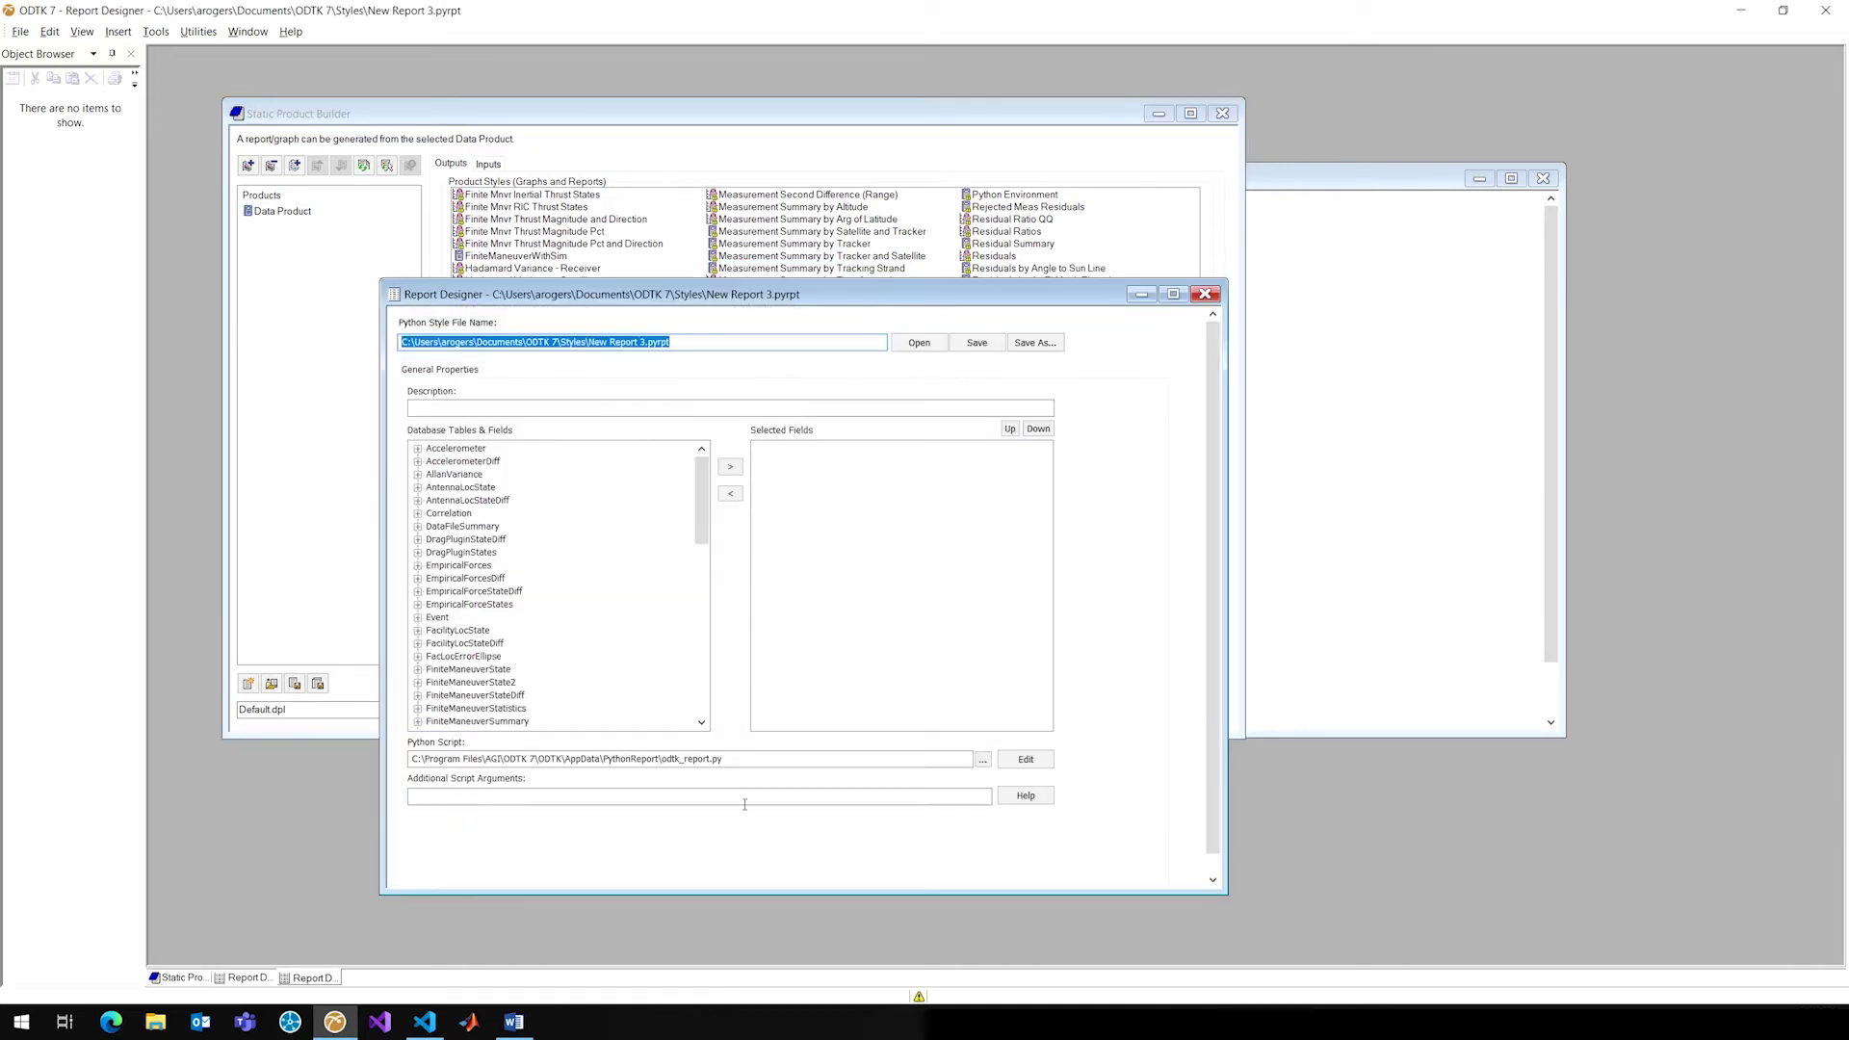
Step: Highlight odtk_report.py in the Python Script path, then switch to Visual Studio Code
drag(724, 758, 663, 761)
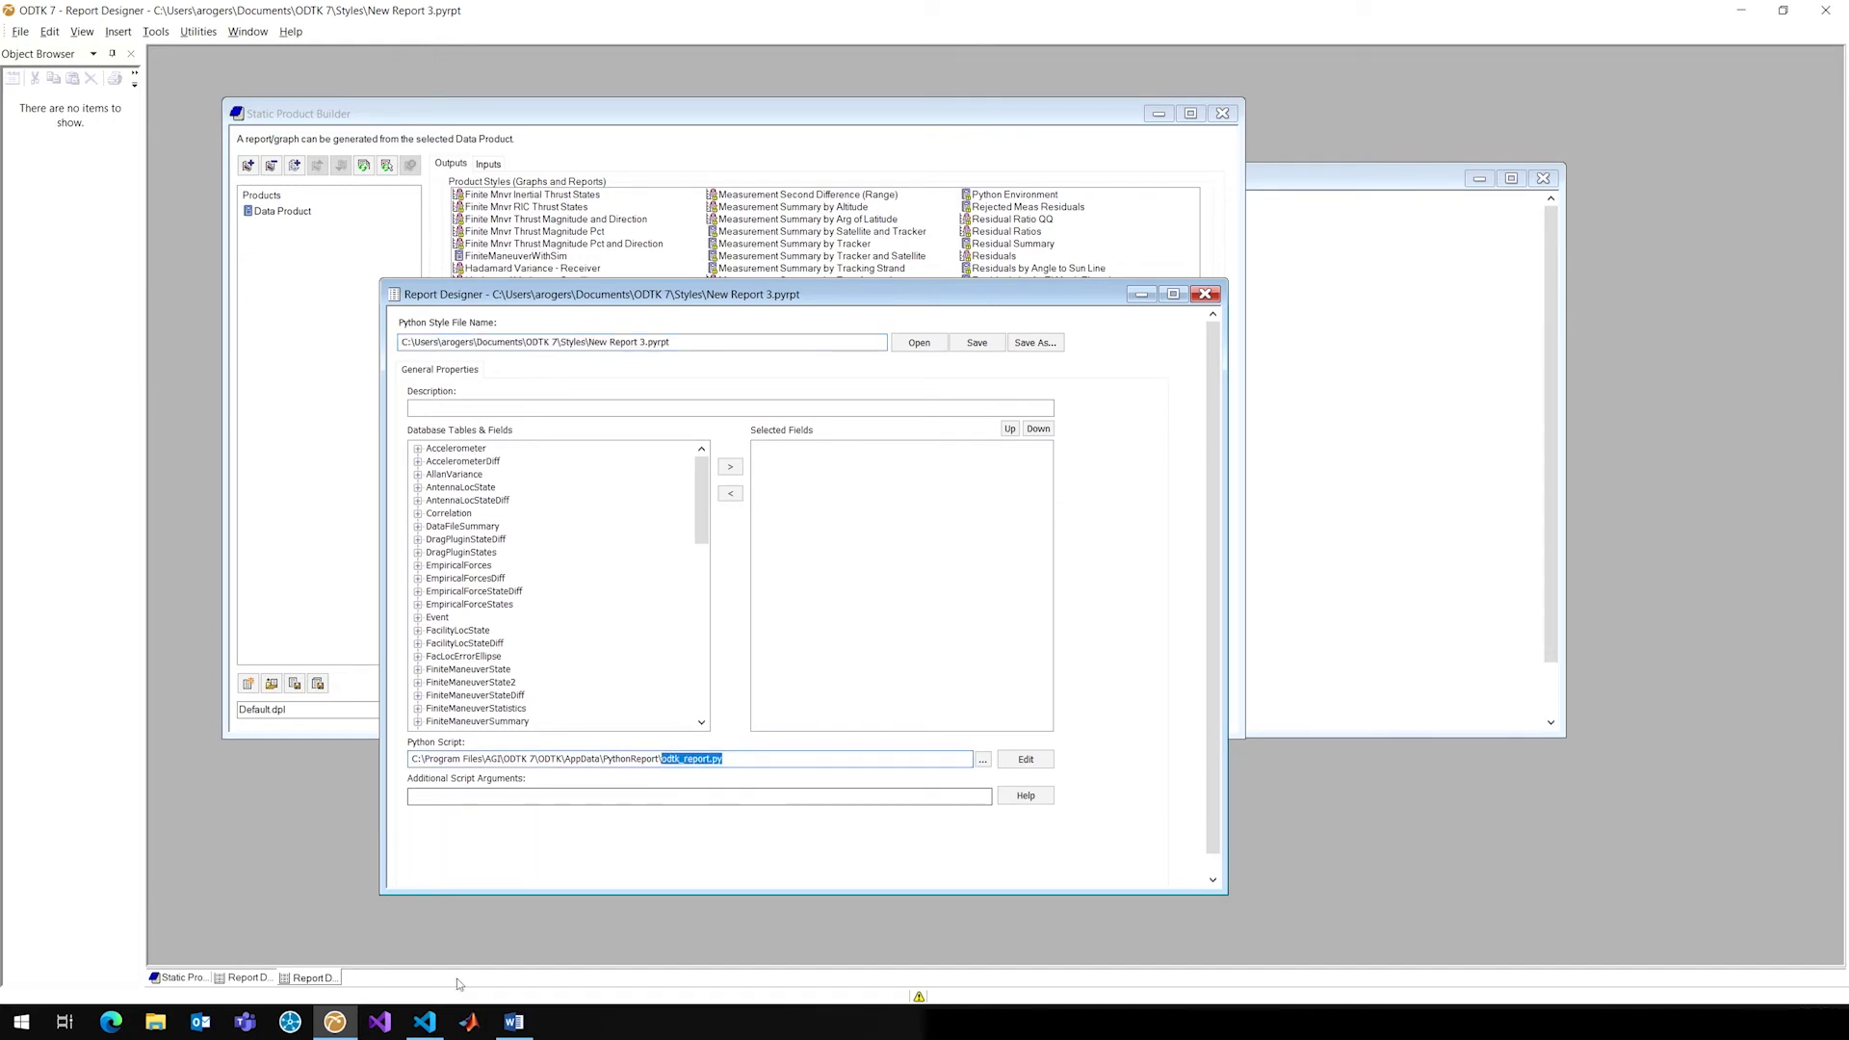
click(604, 759)
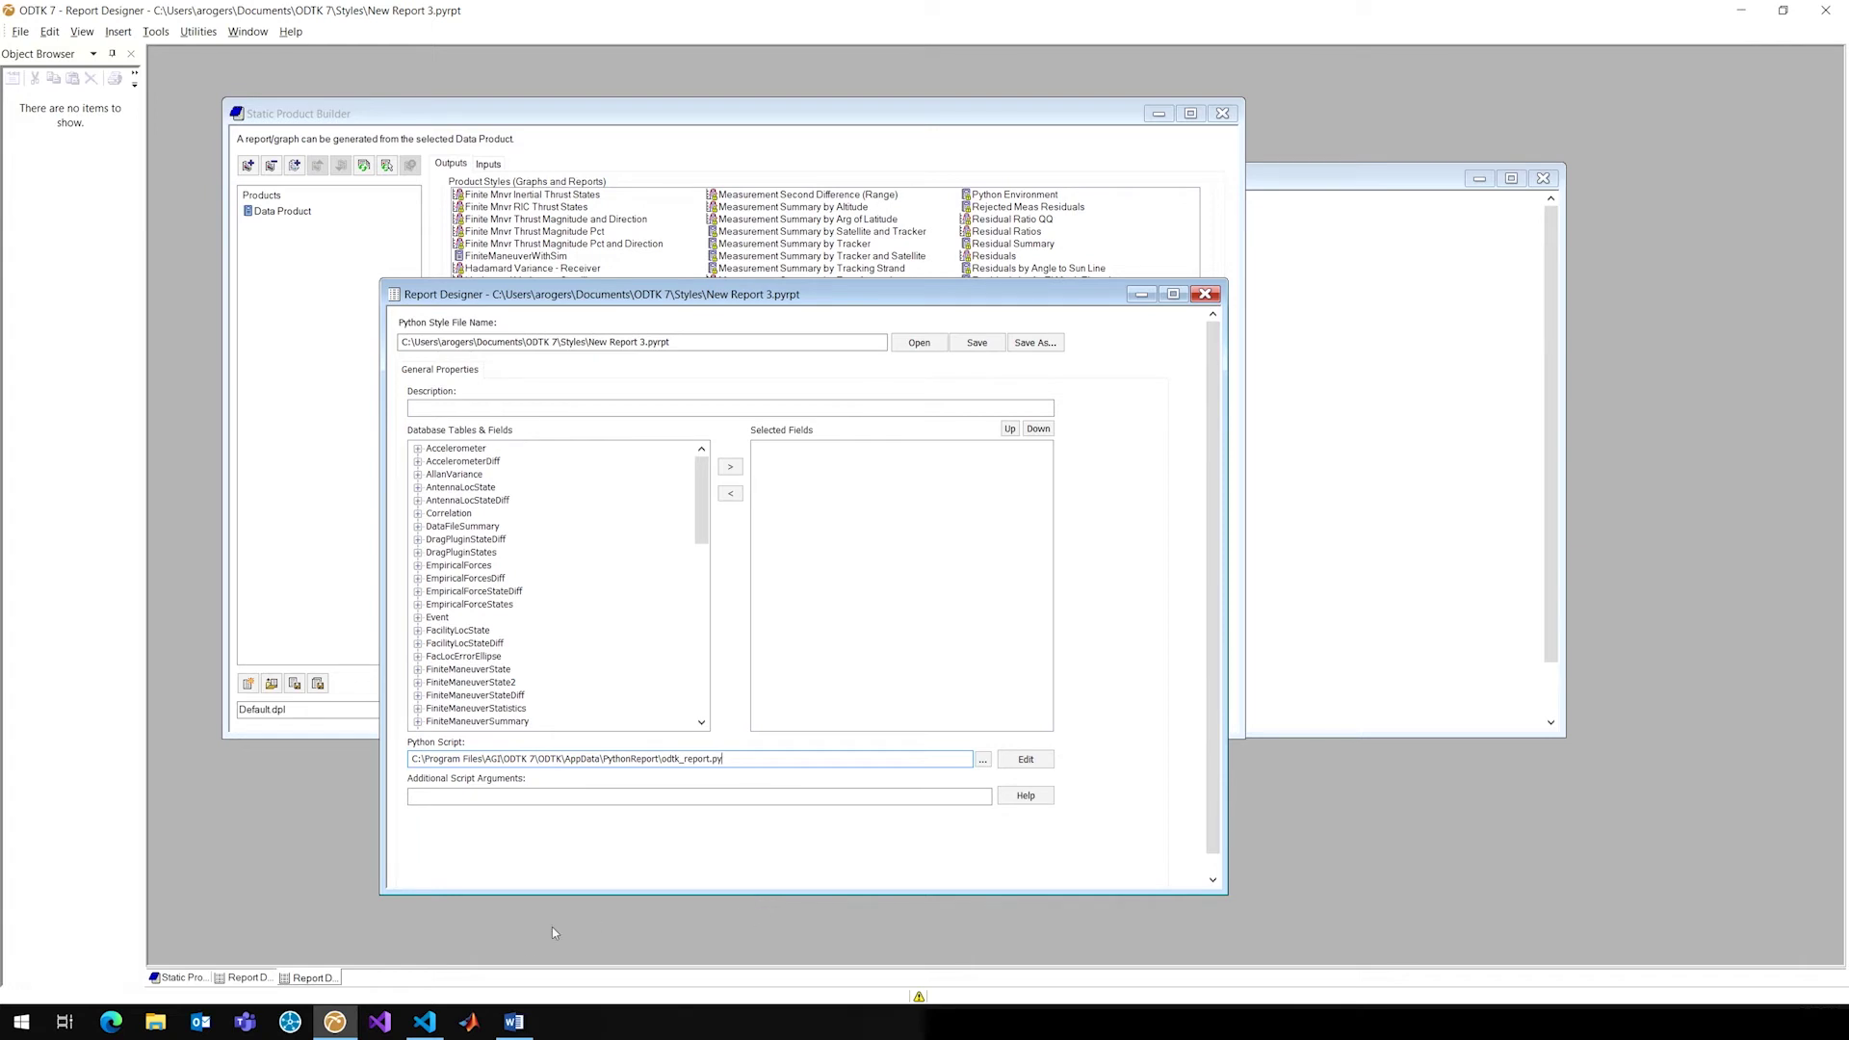
click(424, 1022)
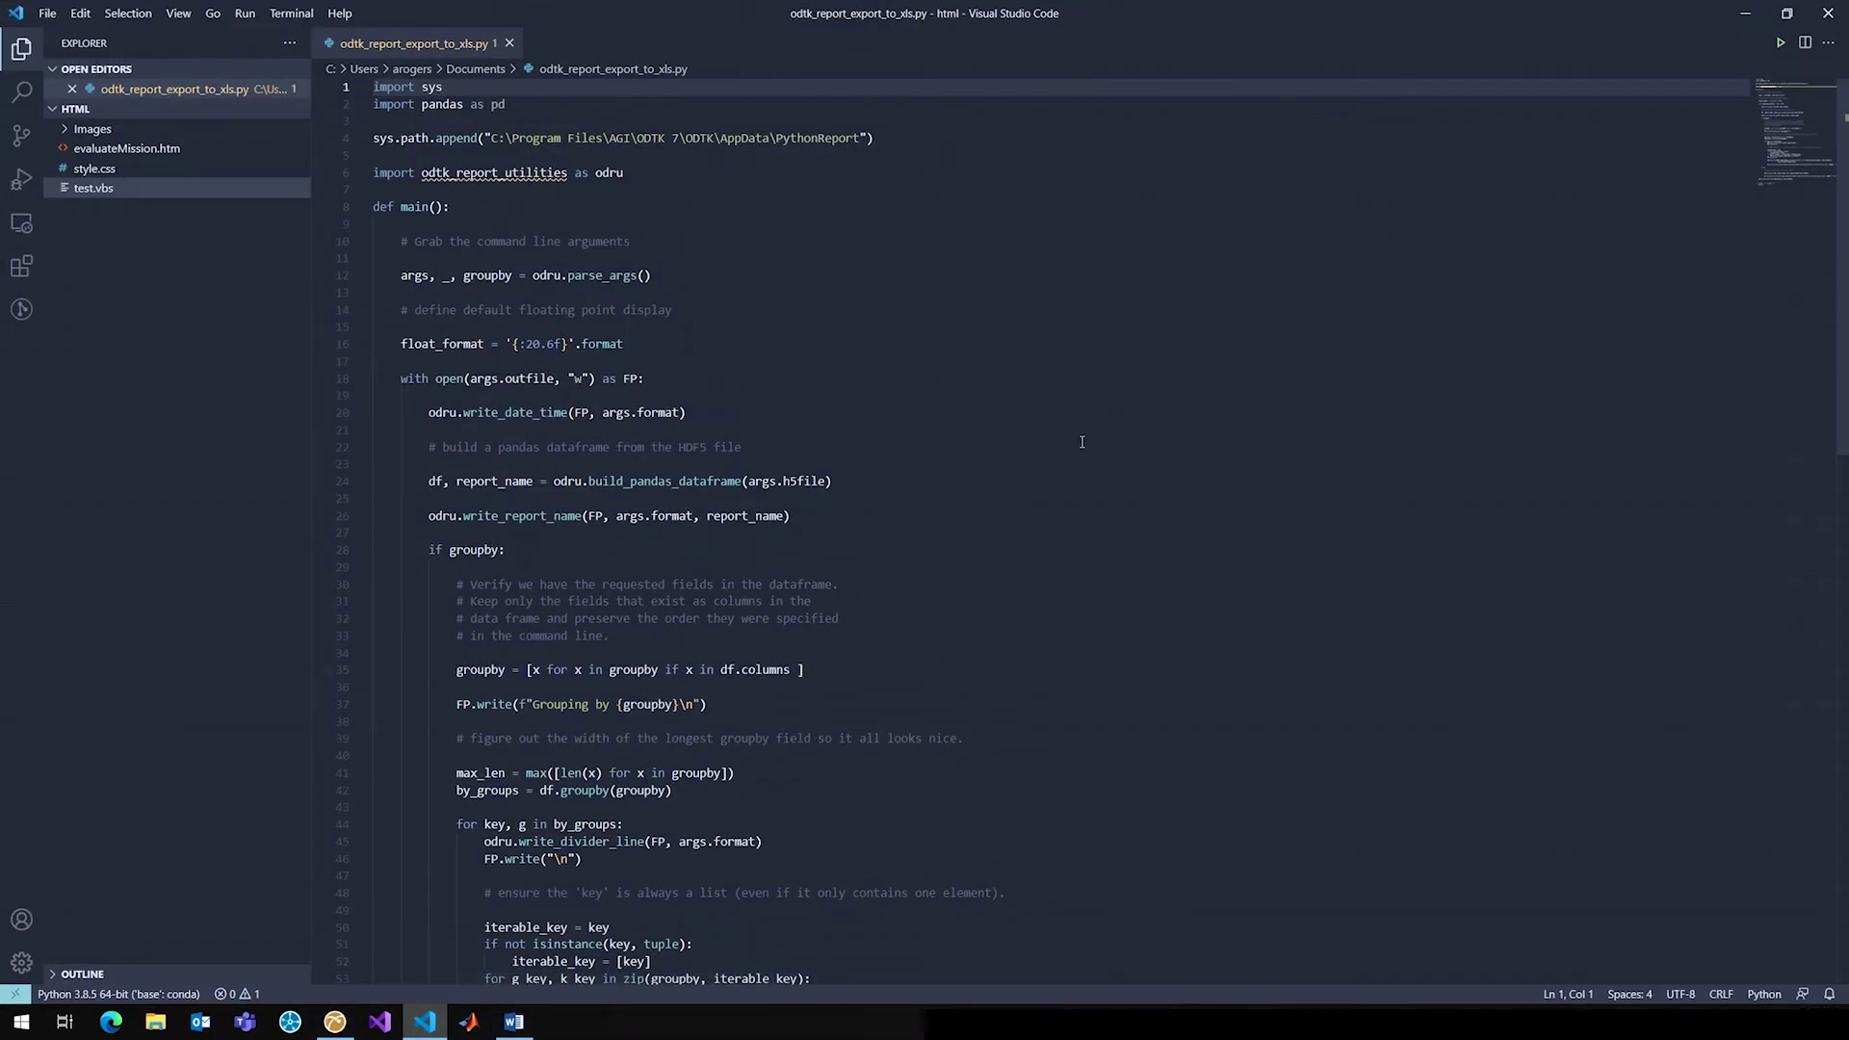
click(1083, 444)
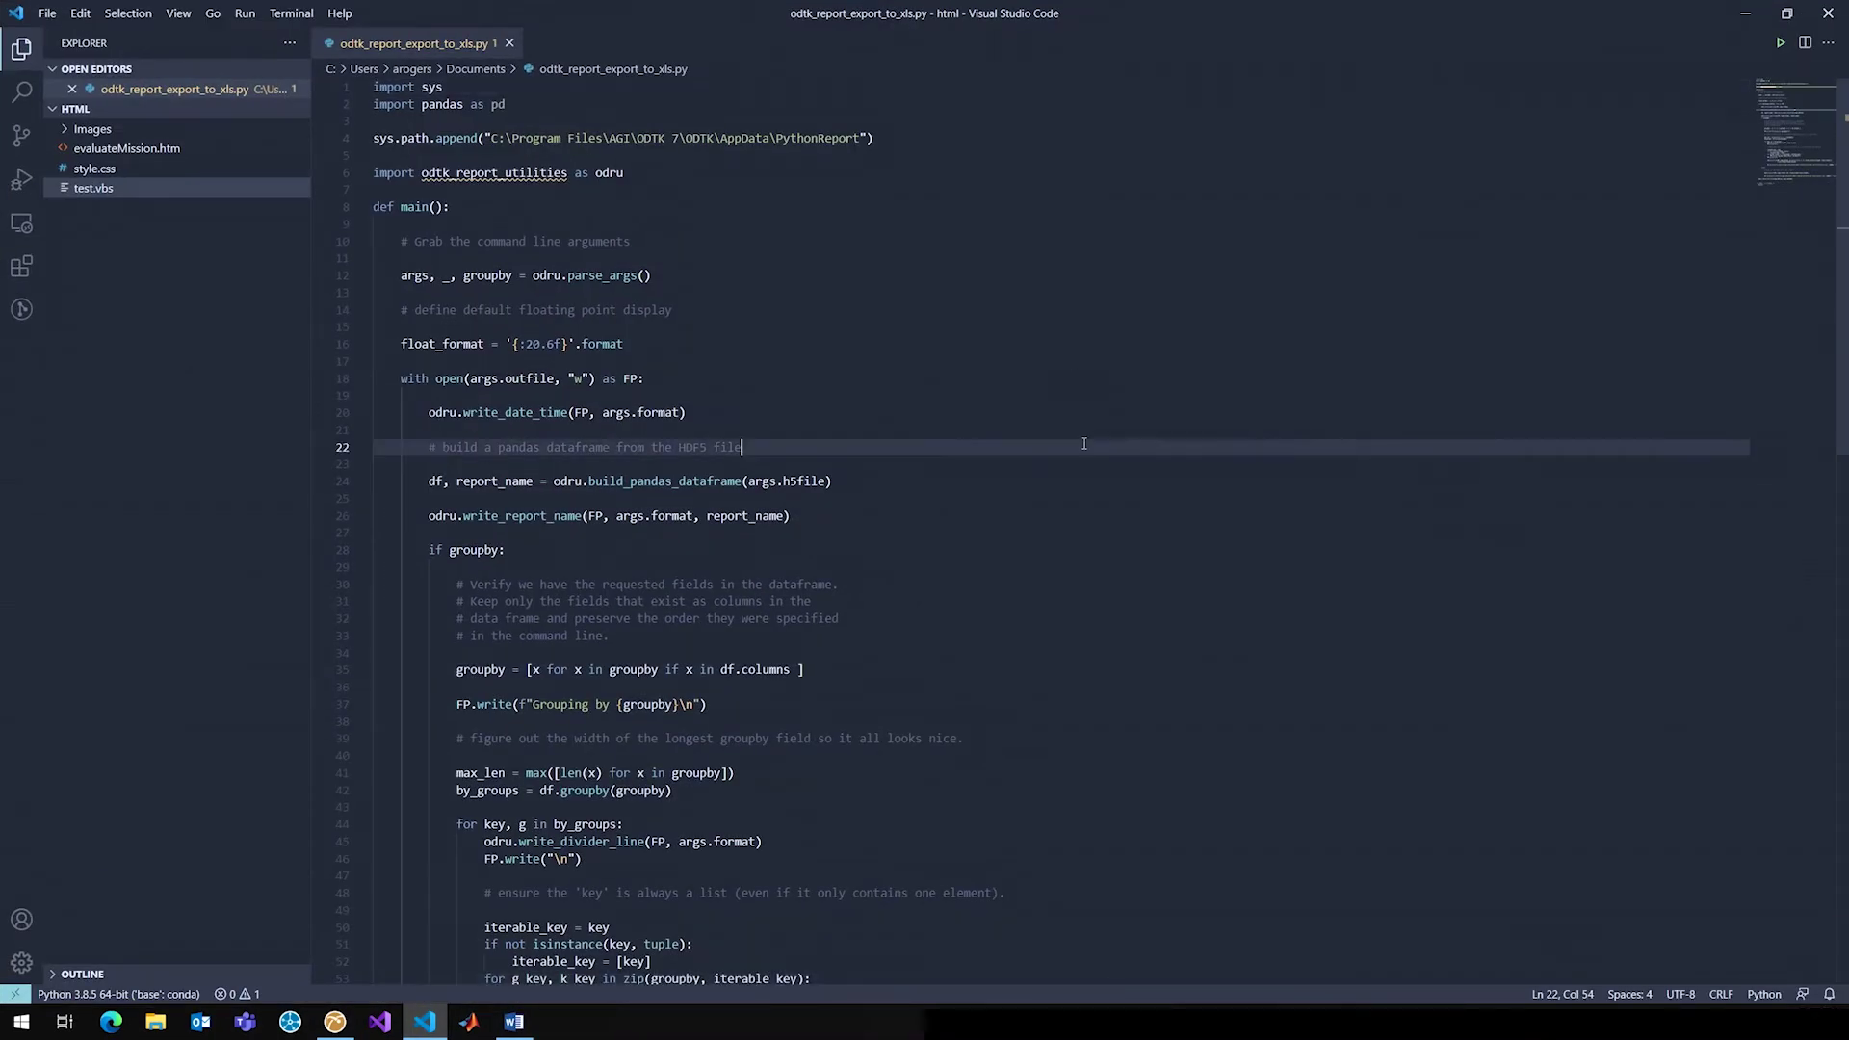
scroll(1083, 443, down, 1)
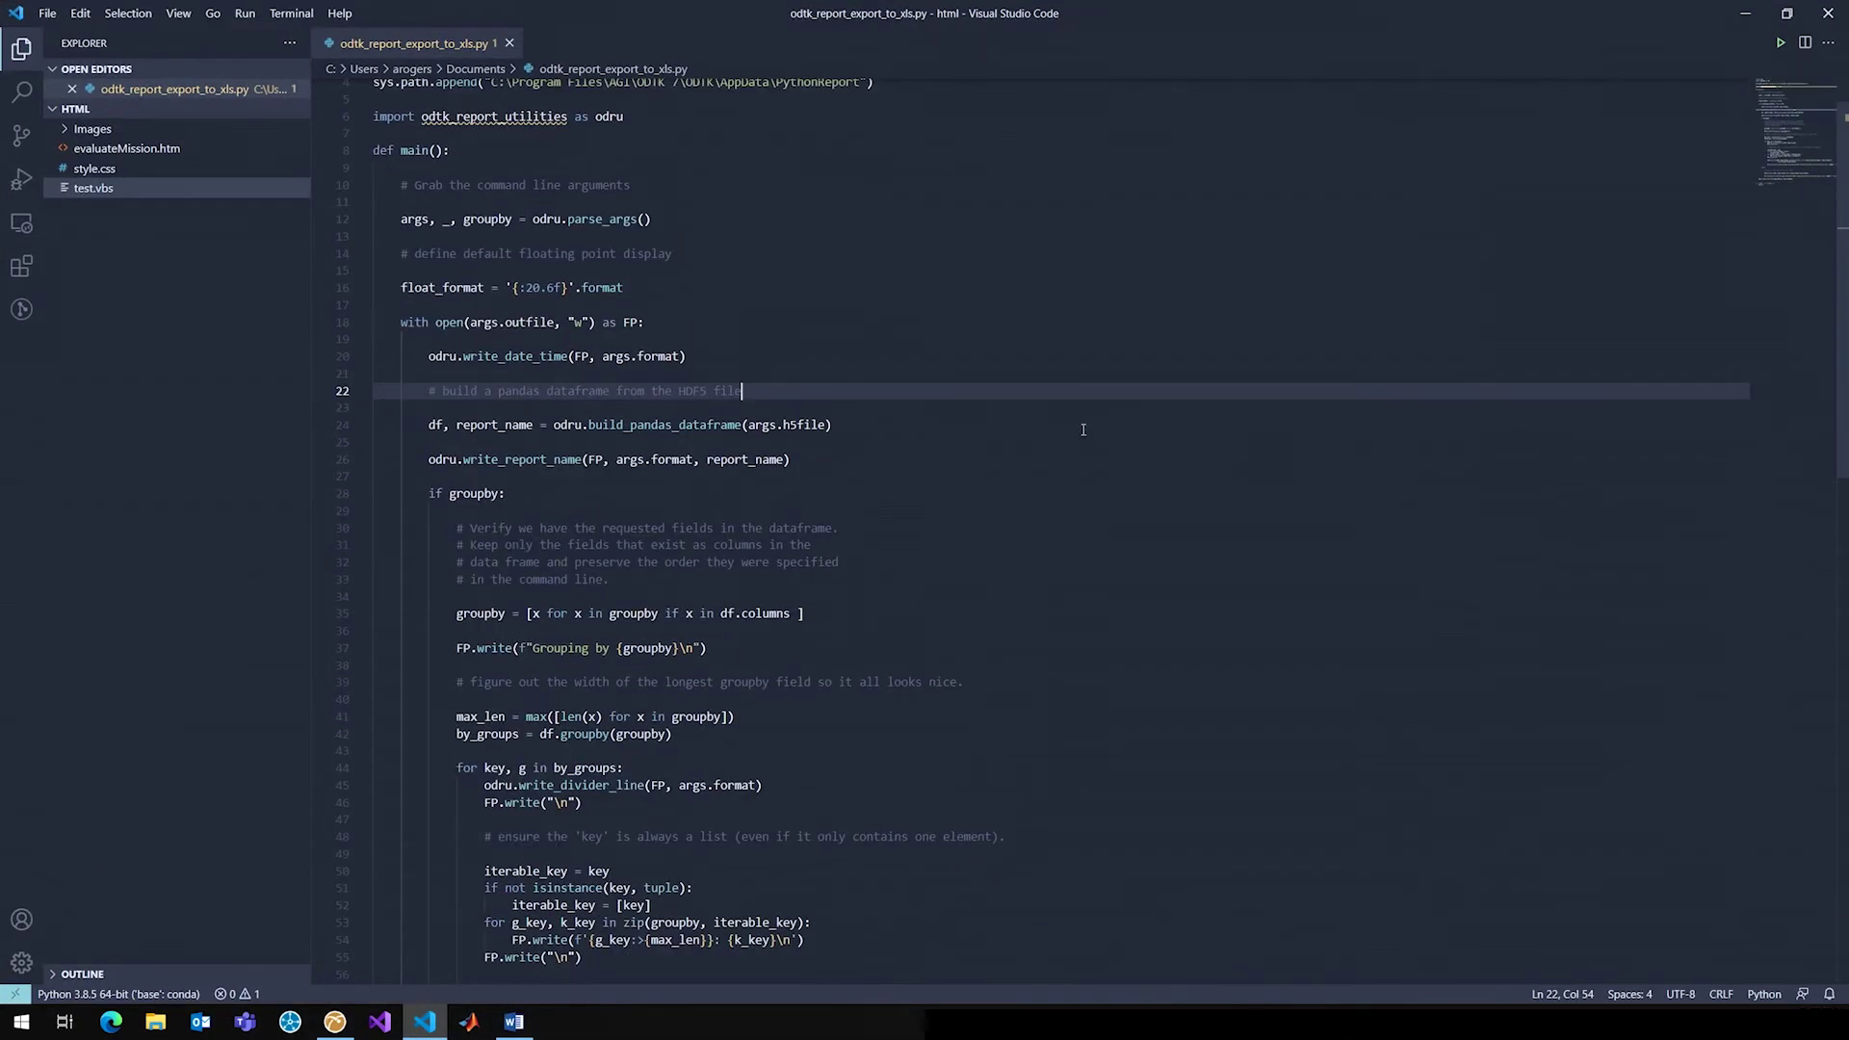
scroll(1077, 404, down, 1)
scroll(1069, 375, up, 2)
scroll(1069, 375, down, 1)
scroll(778, 356, up, 1)
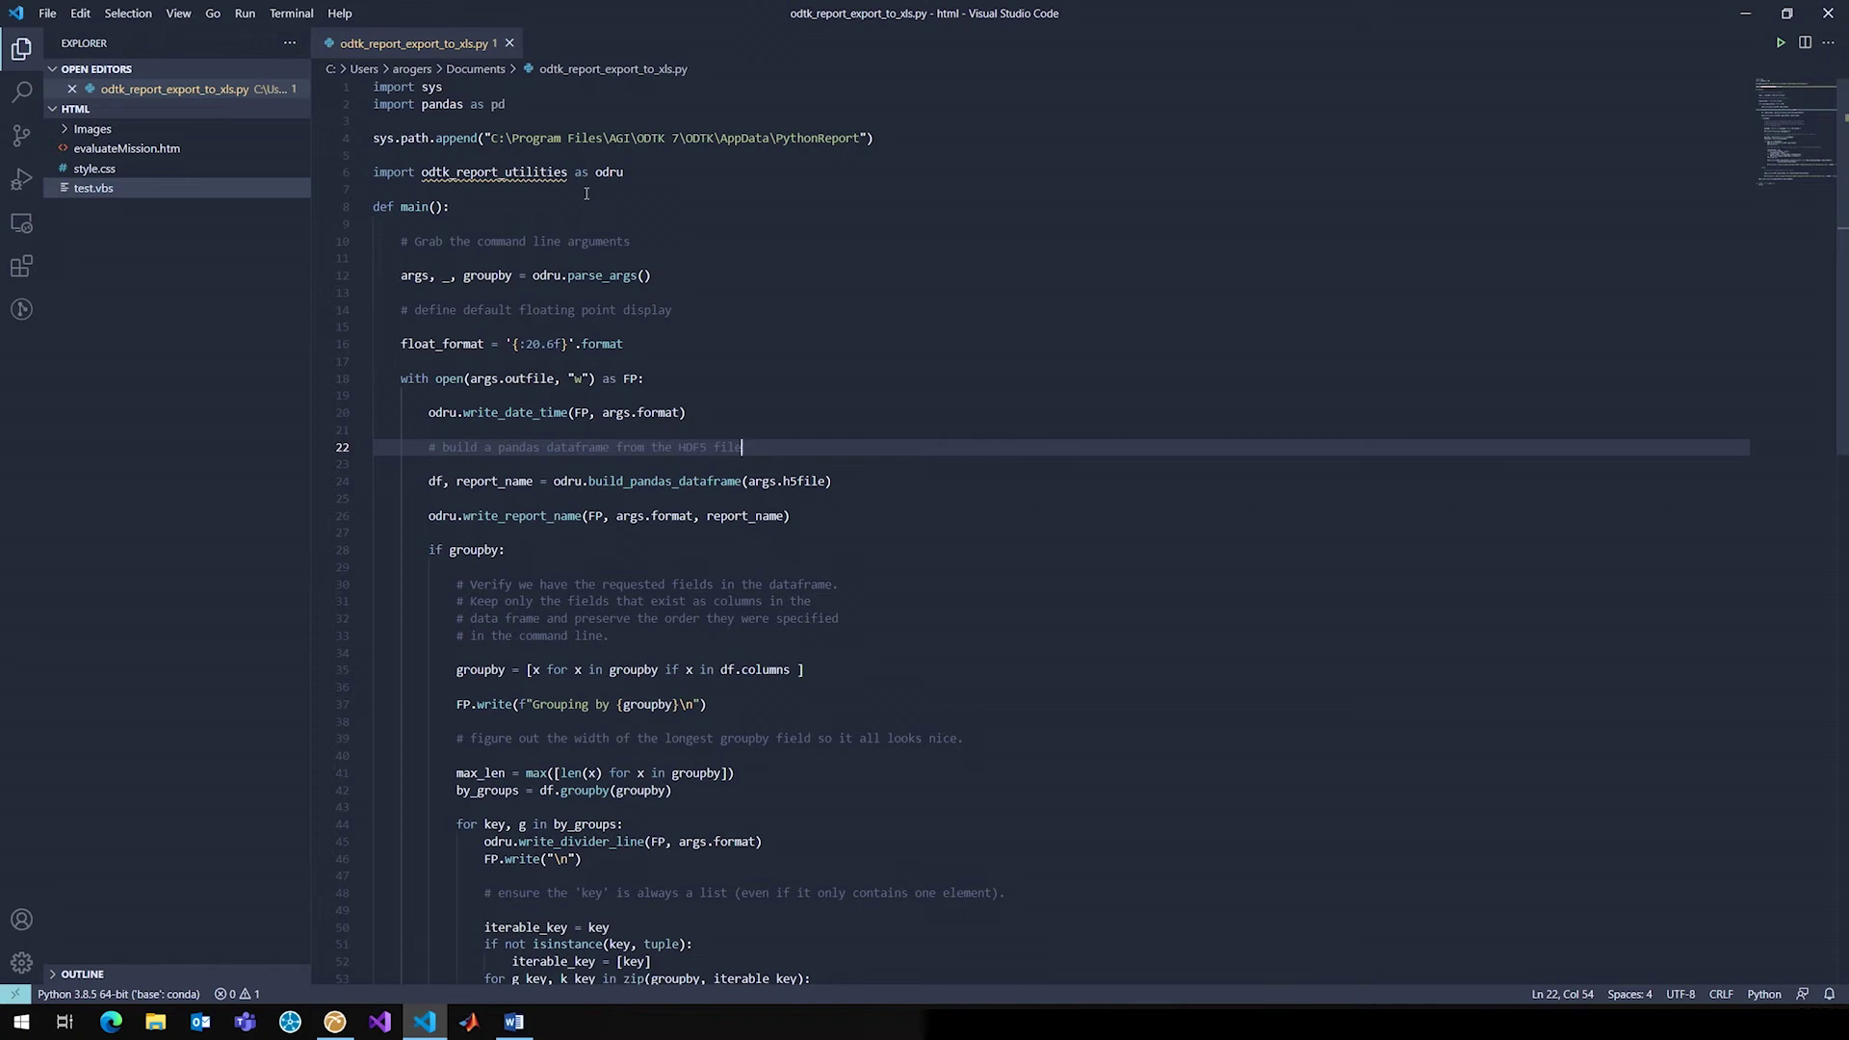
drag(644, 173, 486, 160)
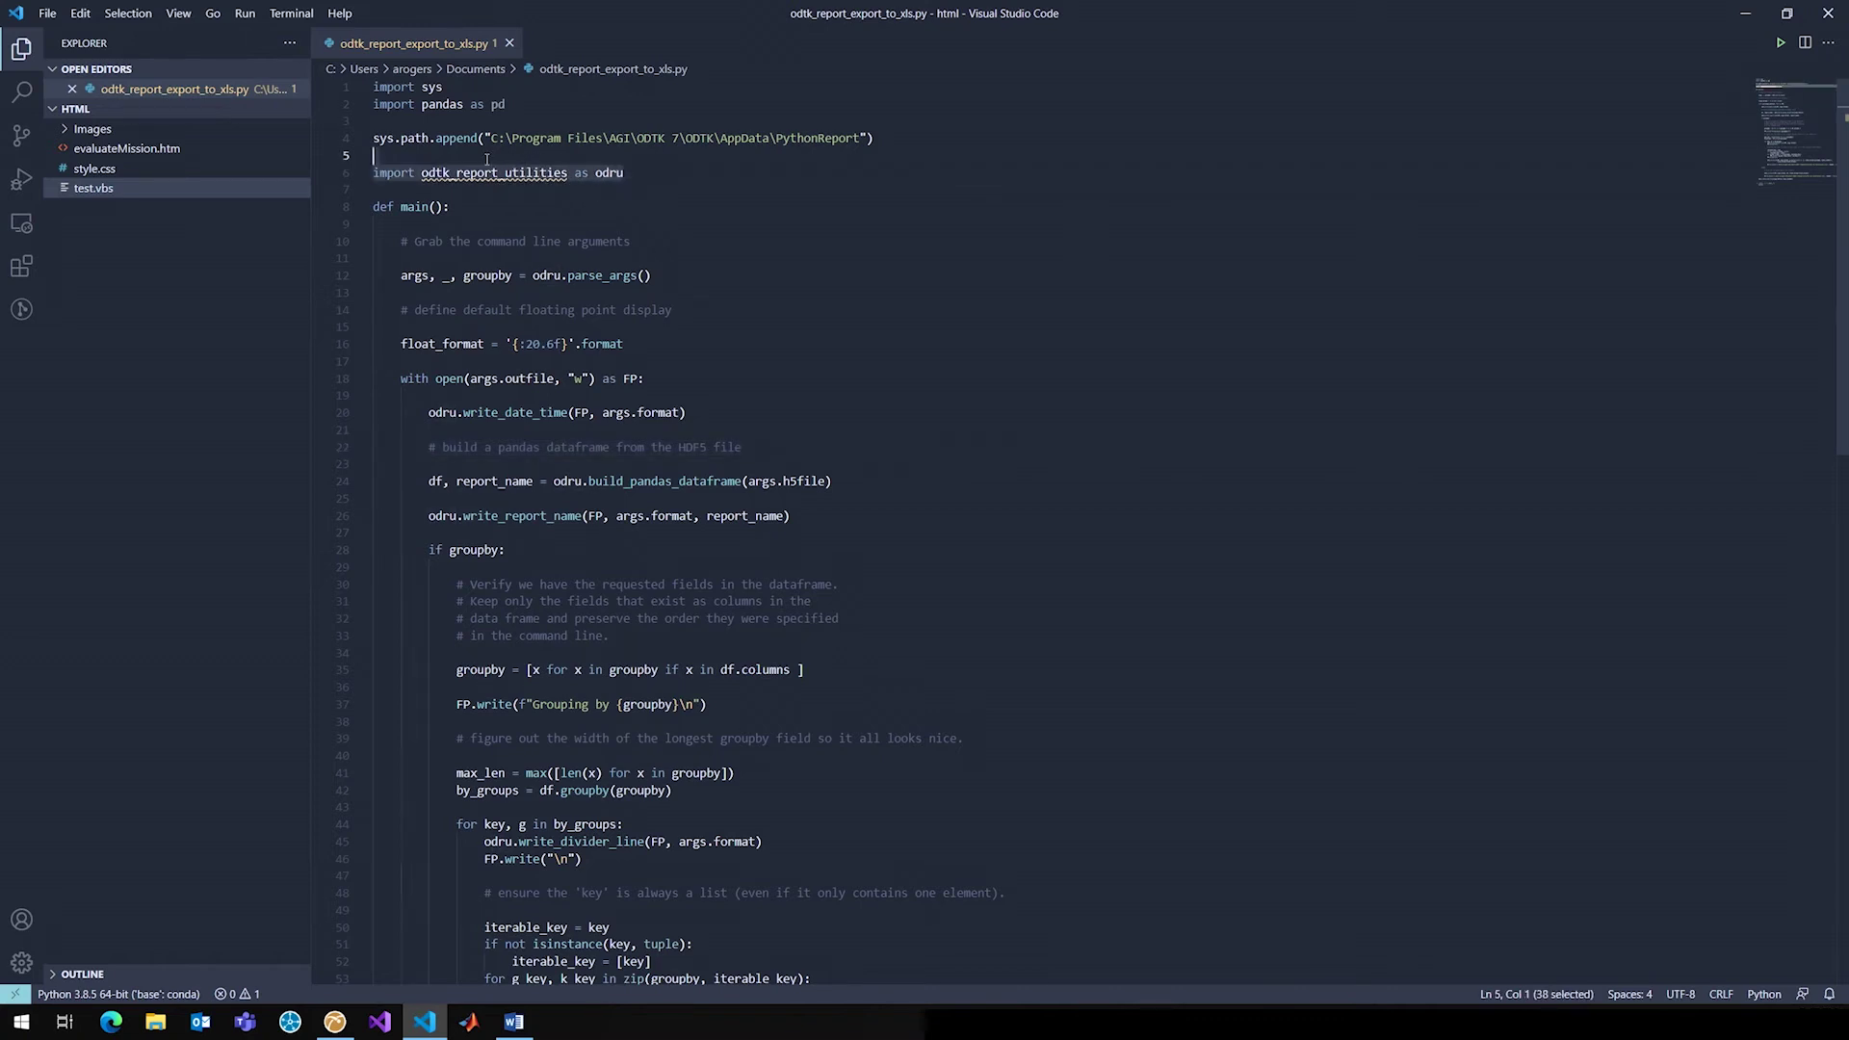
drag(364, 171, 364, 173)
click(752, 246)
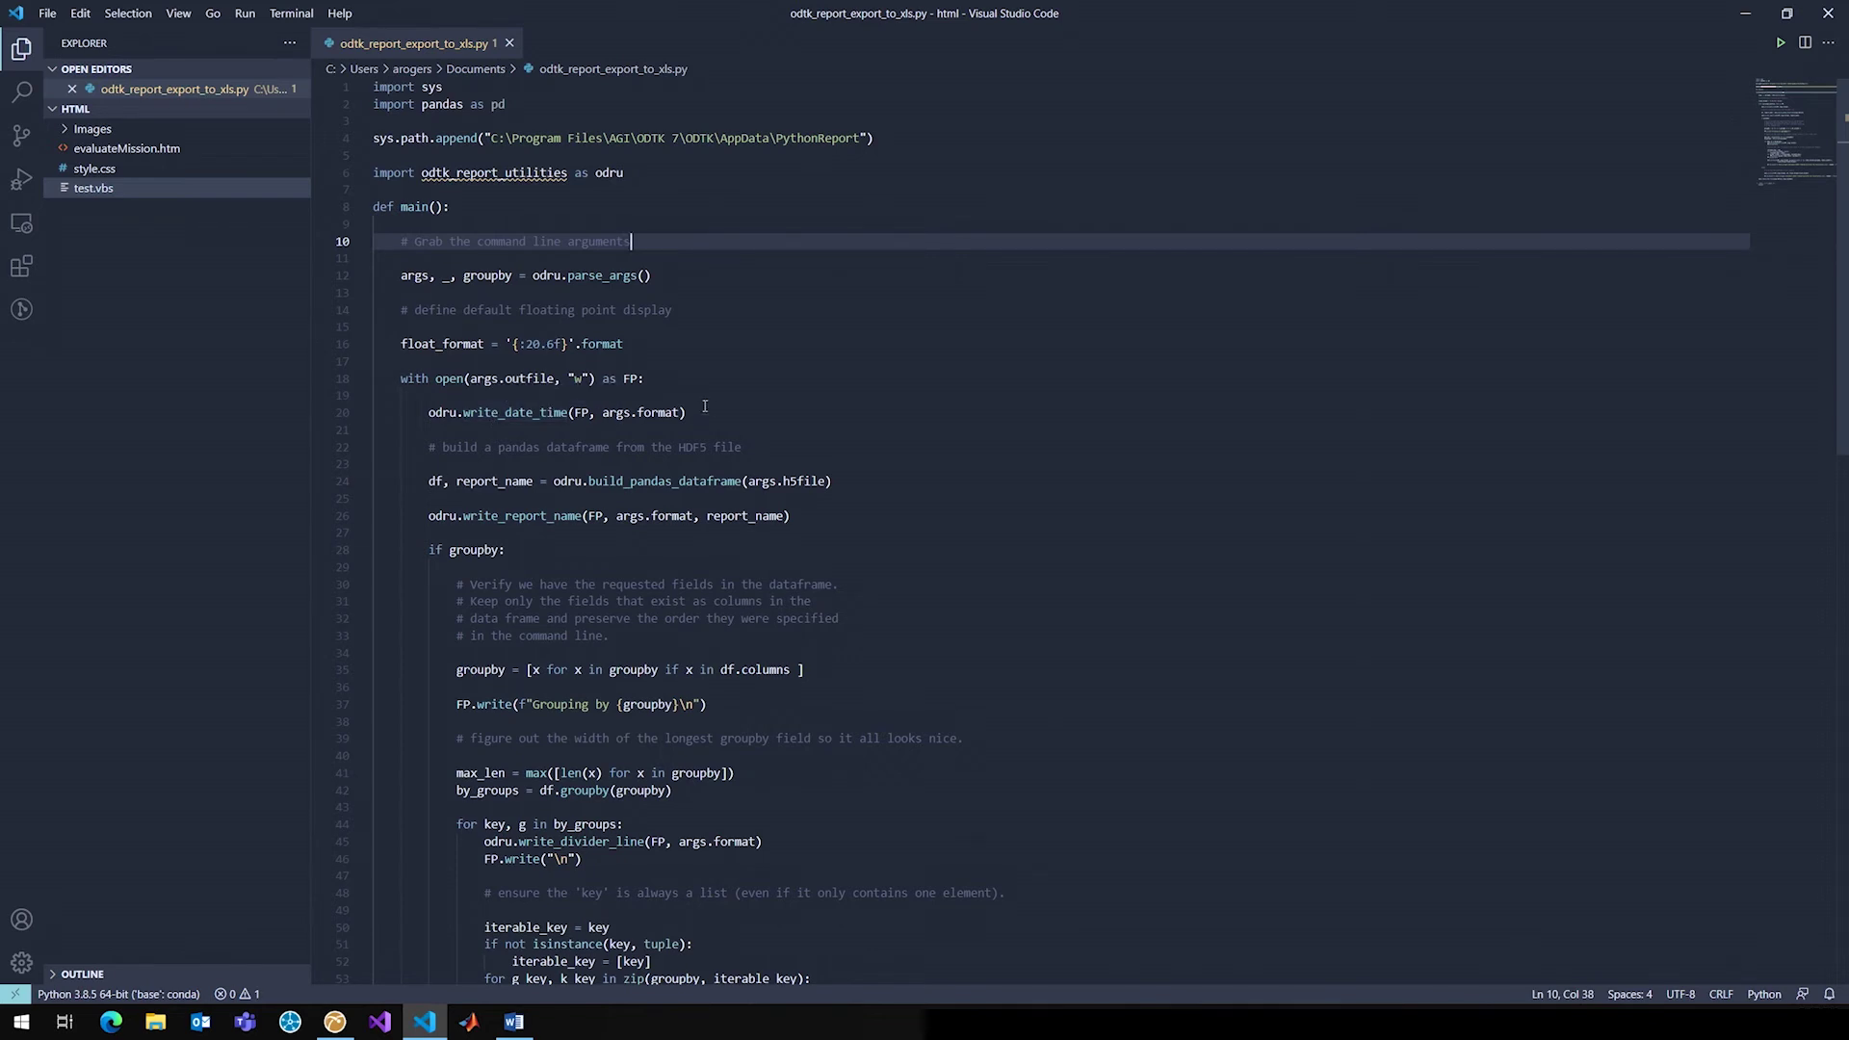
scroll(530, 454, down, 1)
click(568, 424)
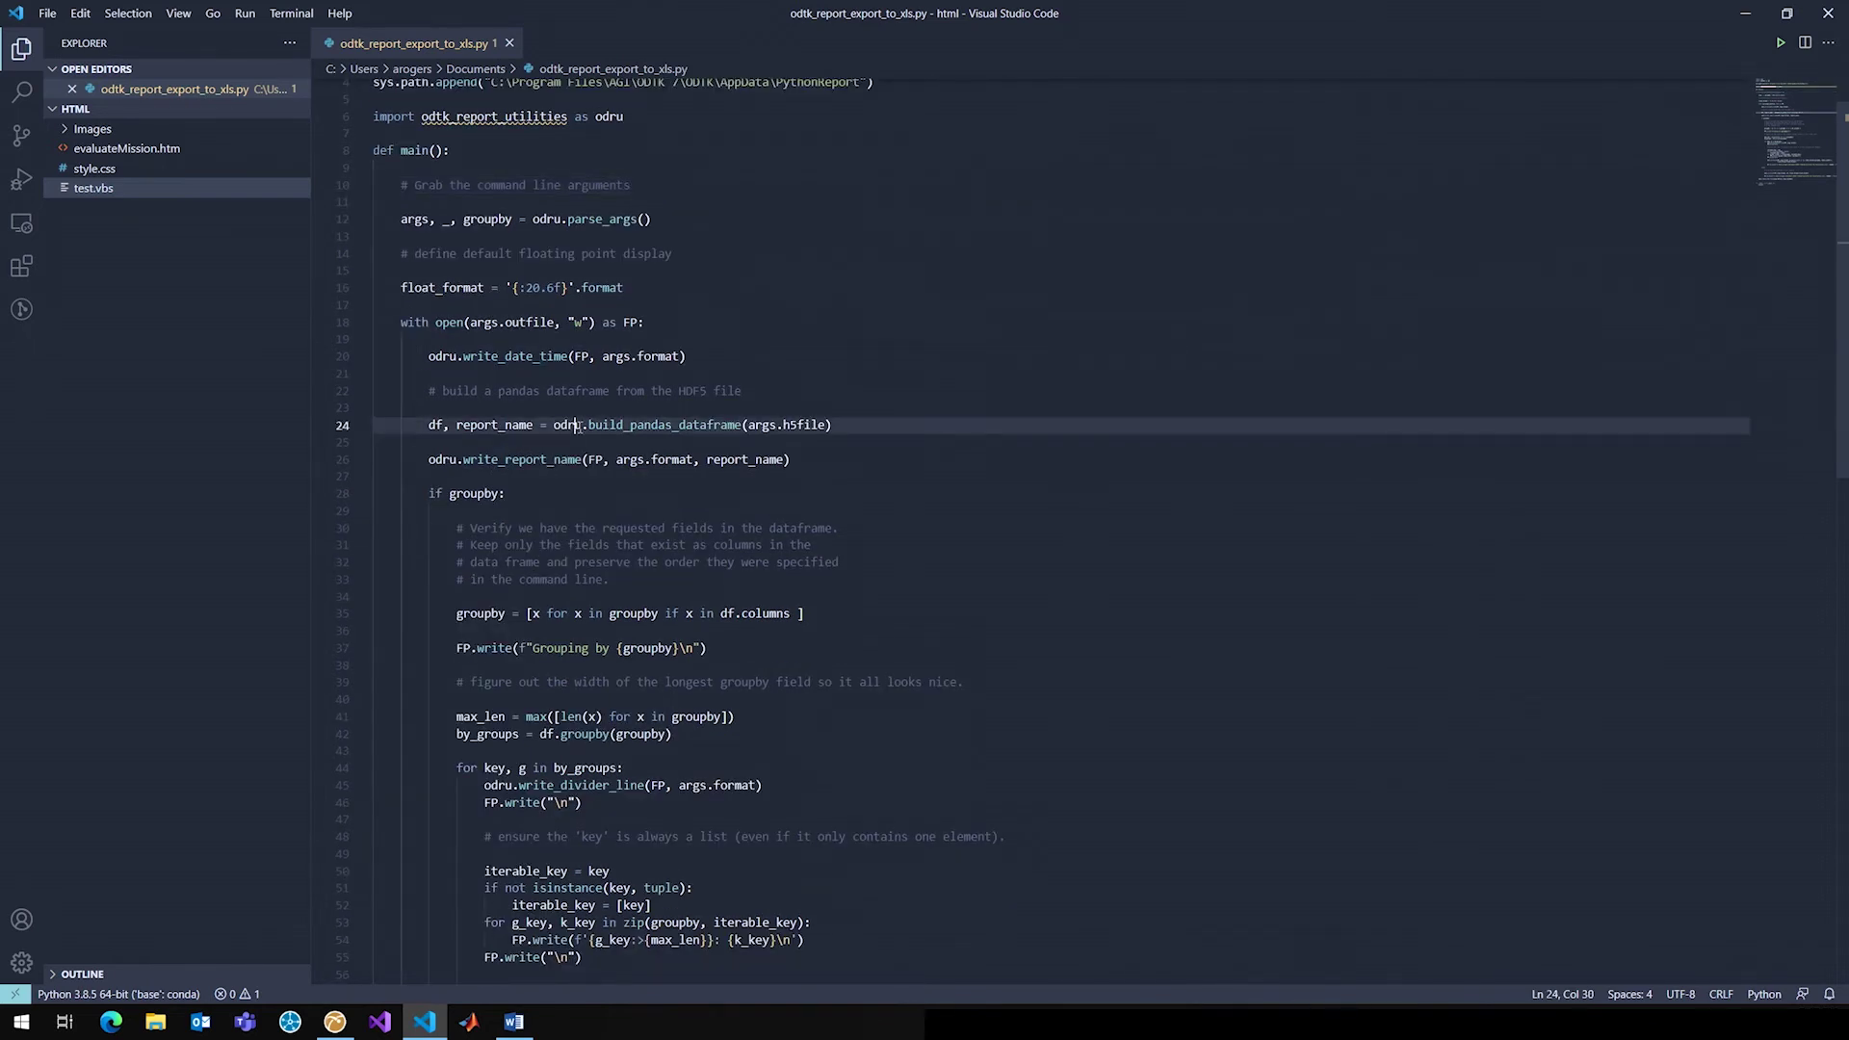
click(866, 426)
scroll(744, 374, down, 1)
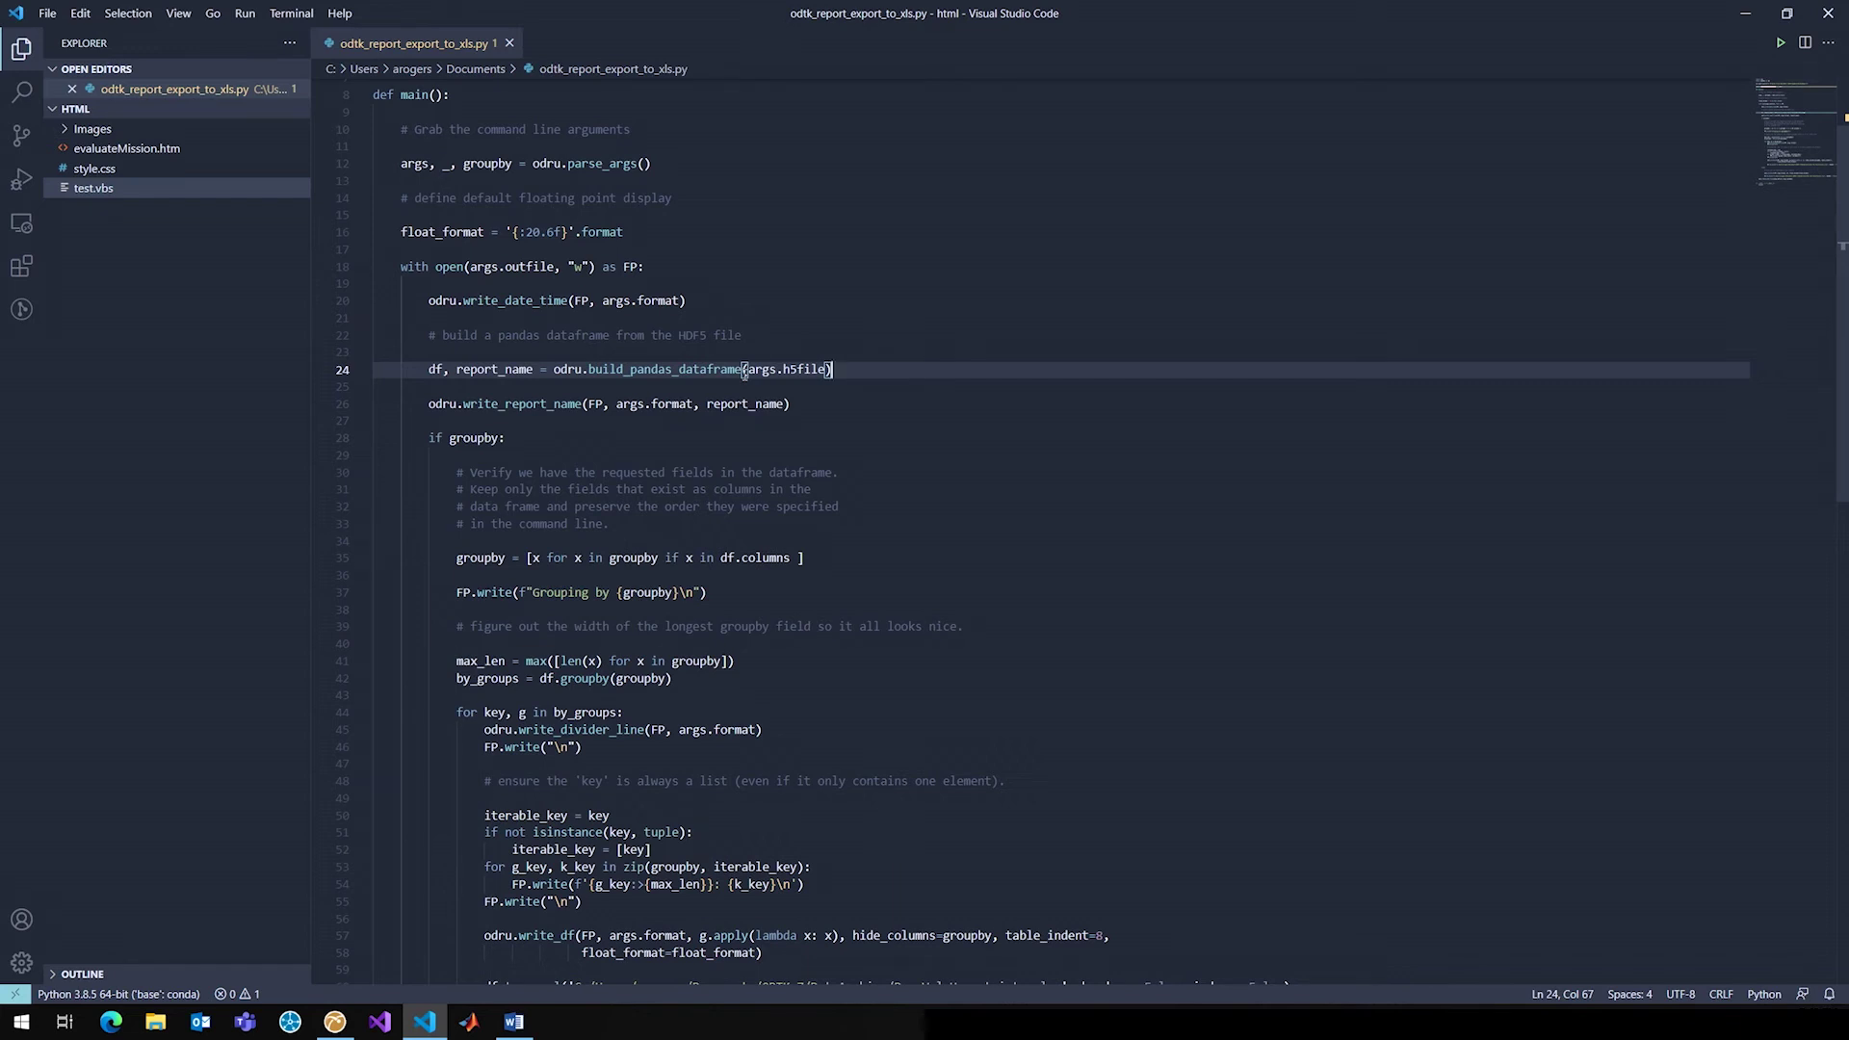
scroll(771, 421, down, 9)
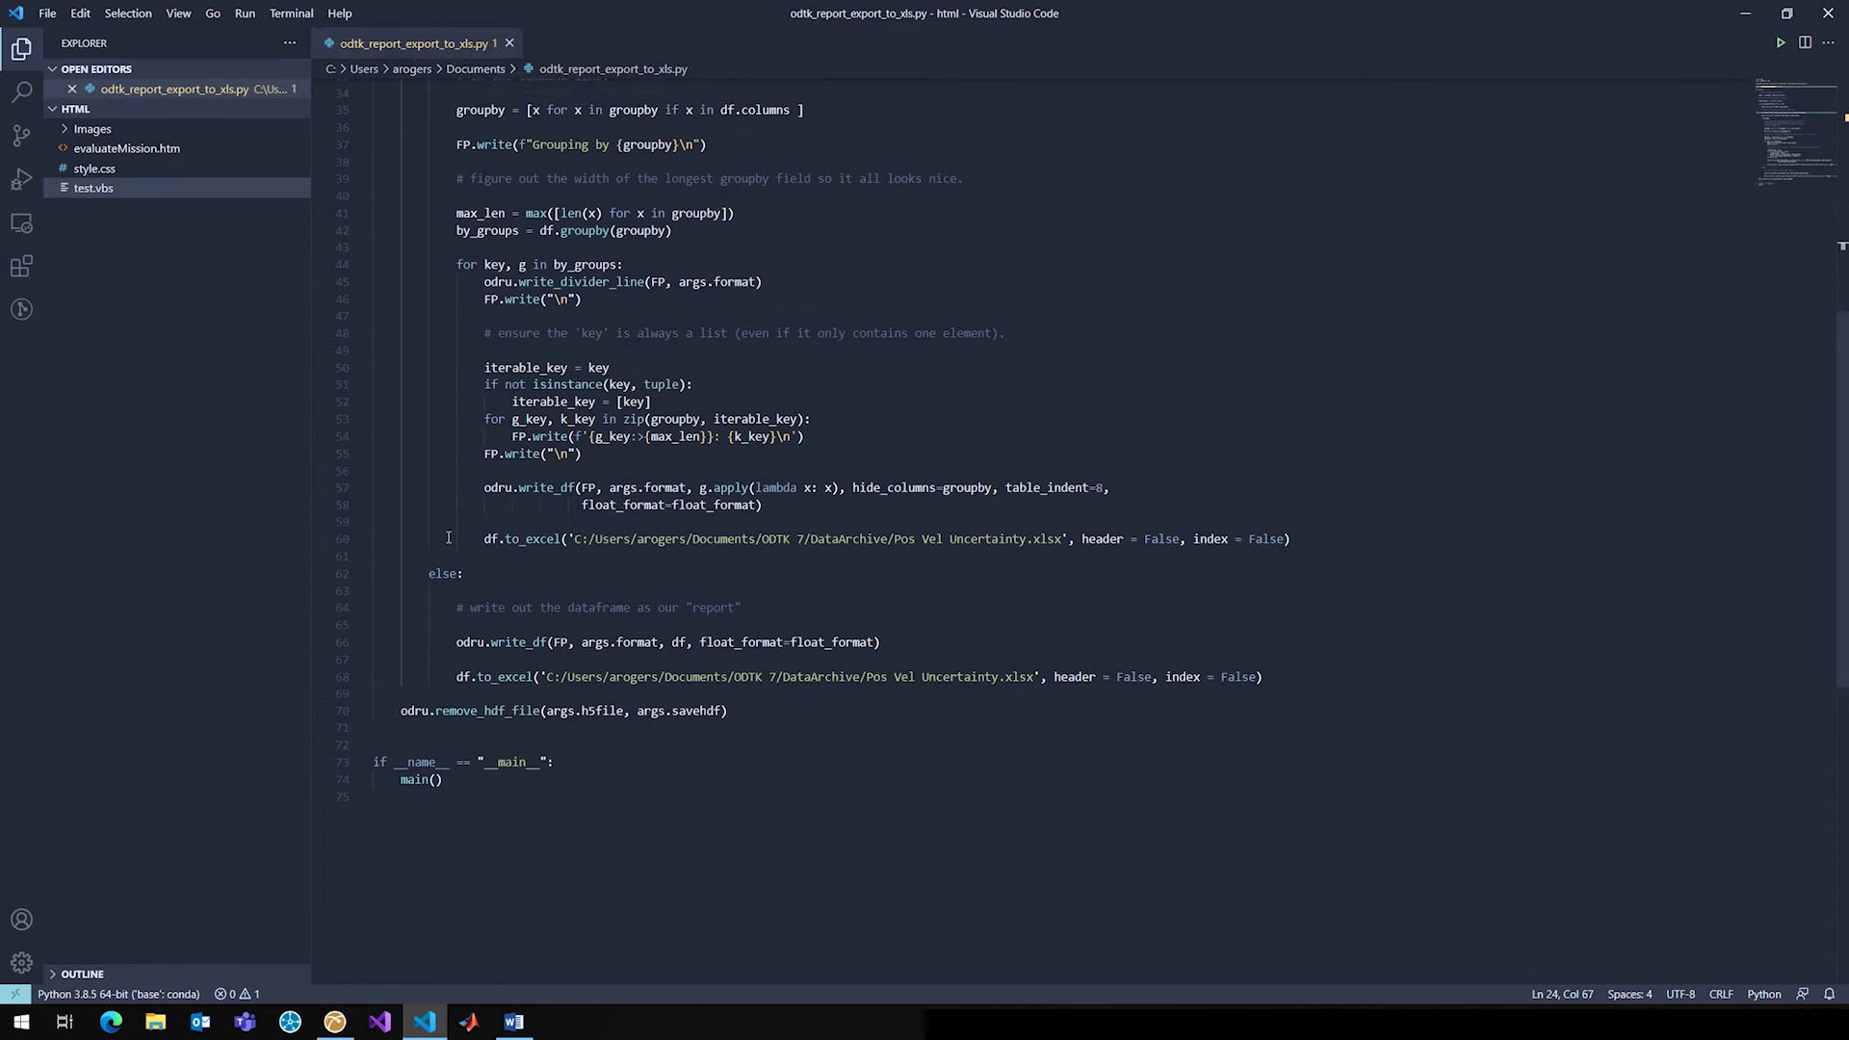
drag(485, 539, 1318, 540)
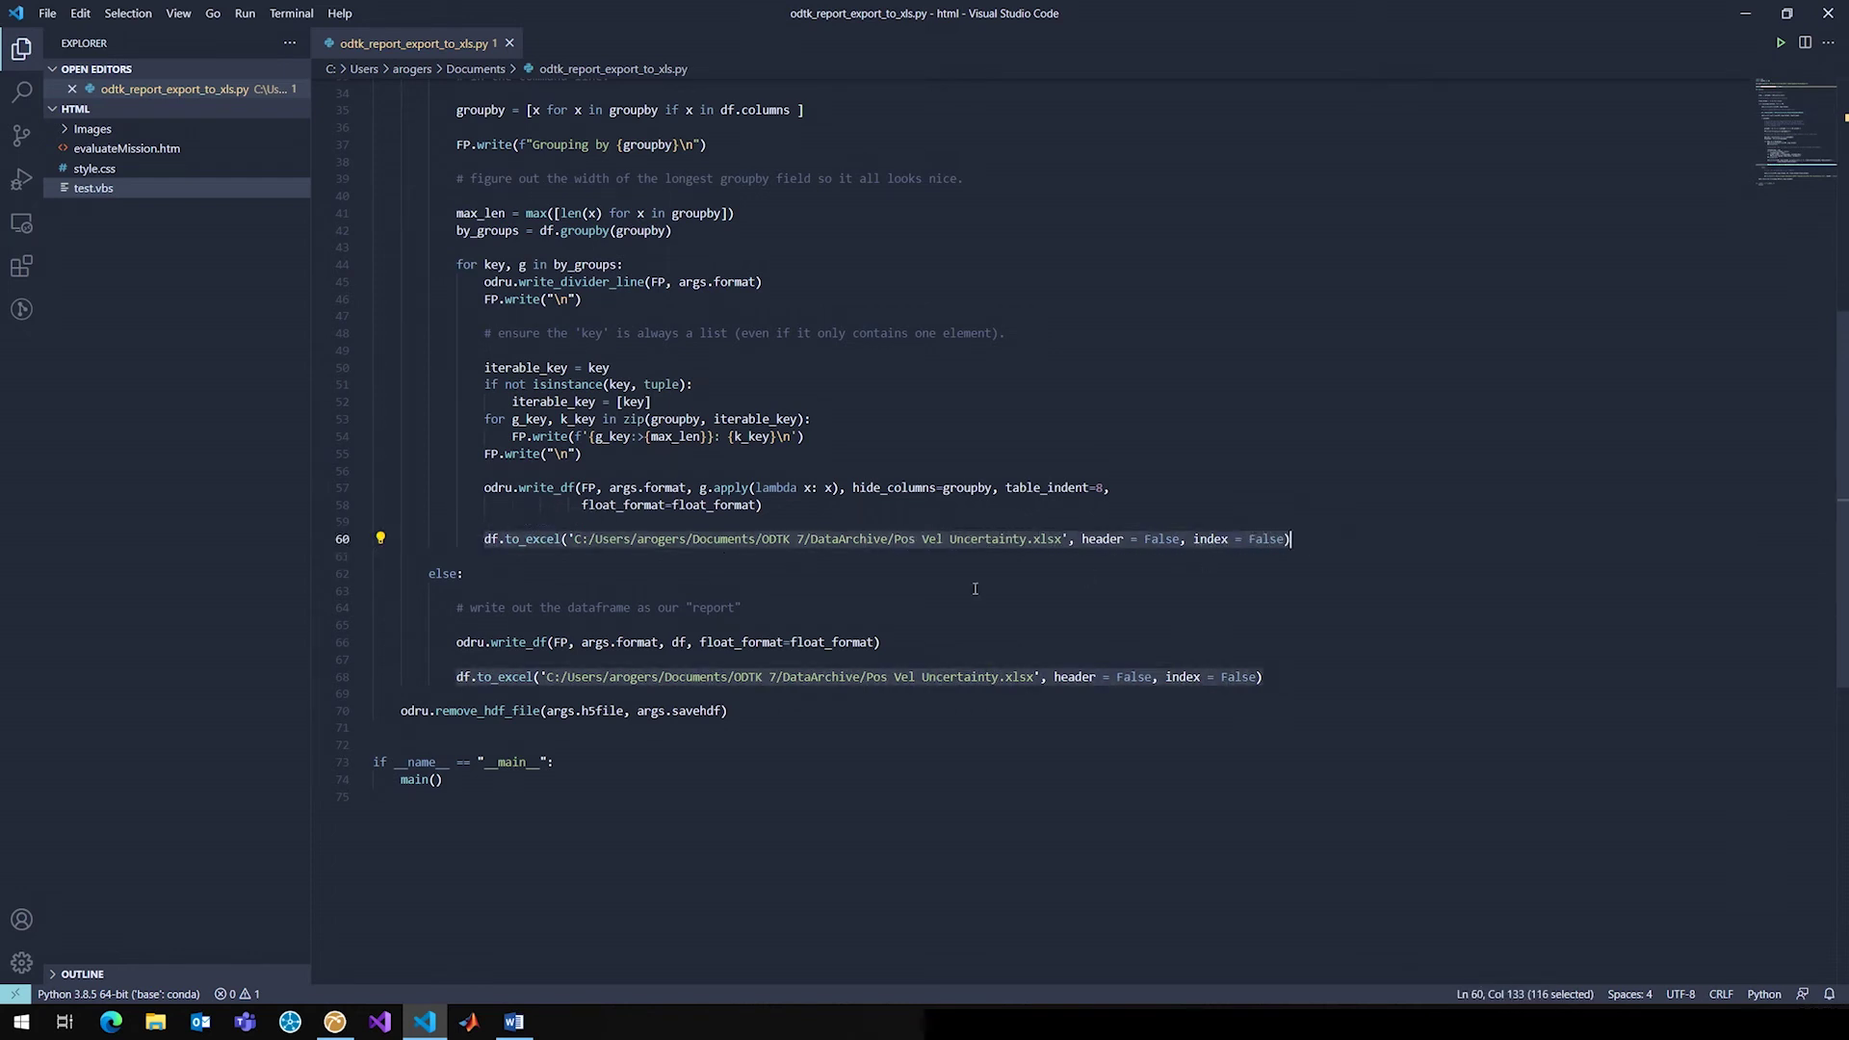
click(528, 560)
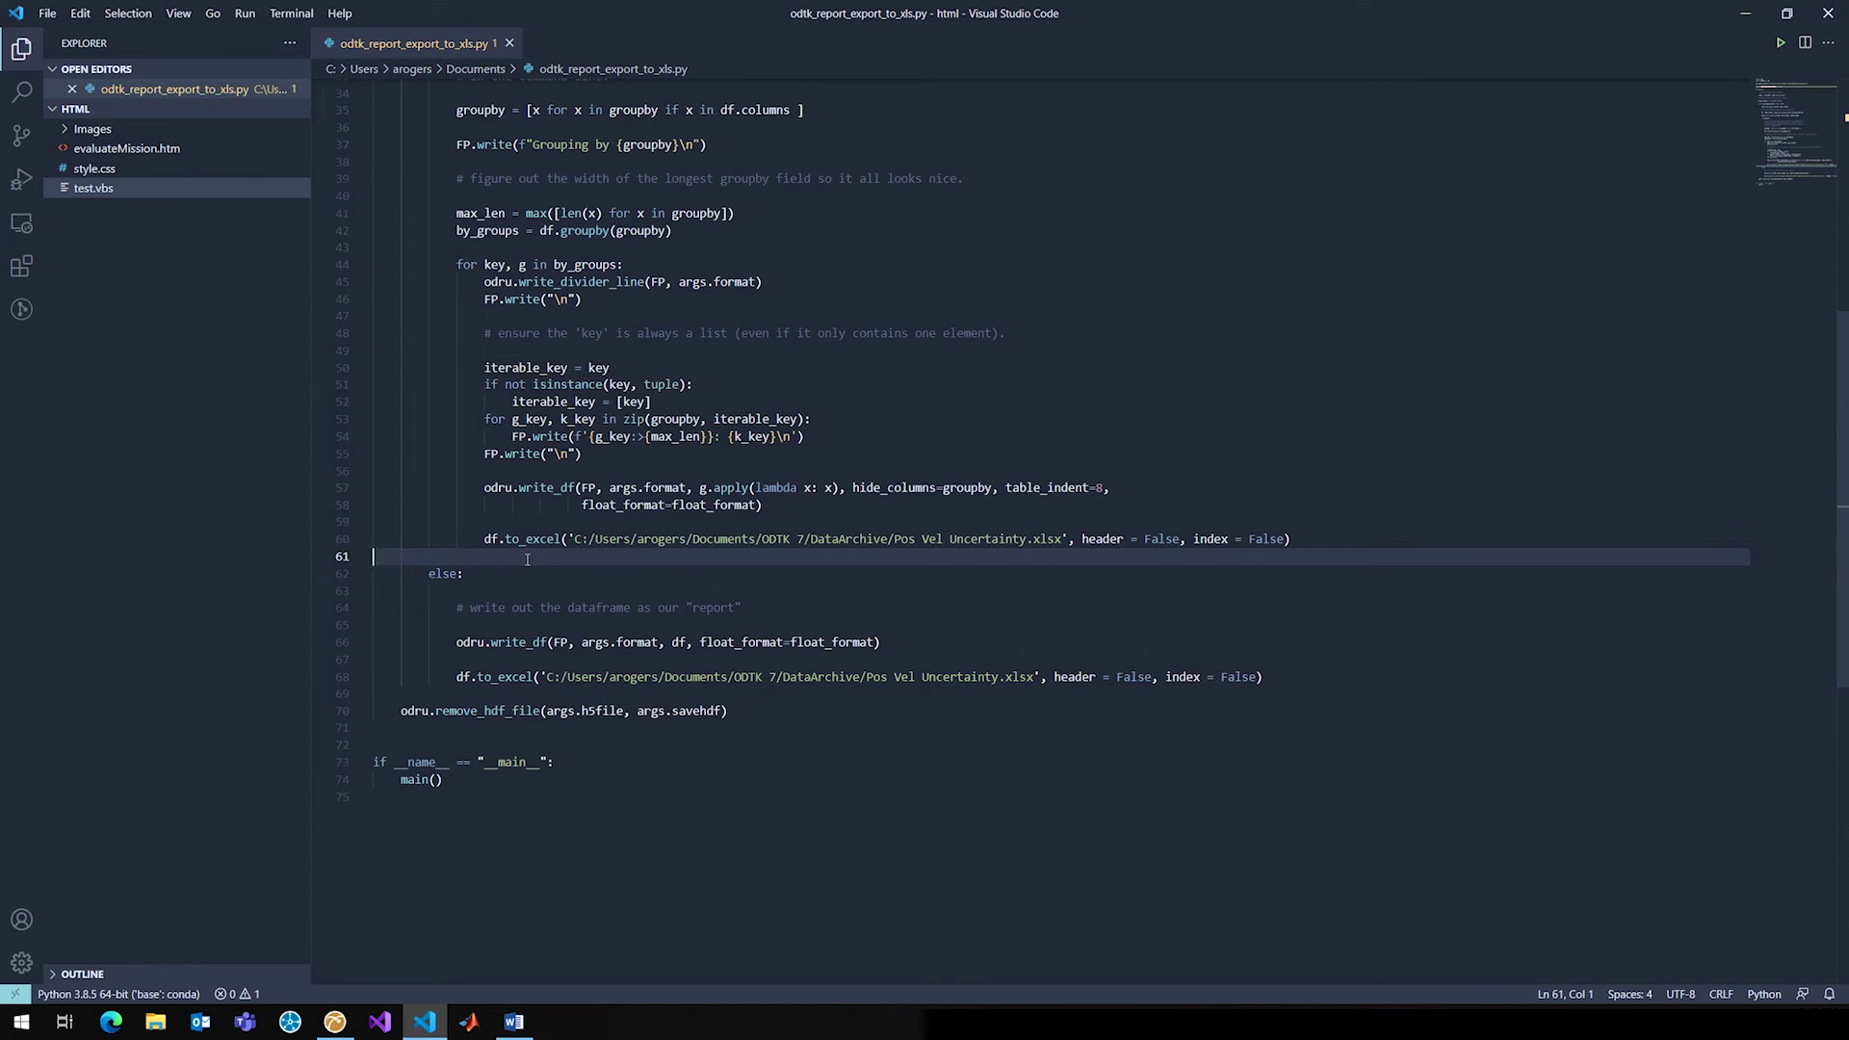
click(598, 678)
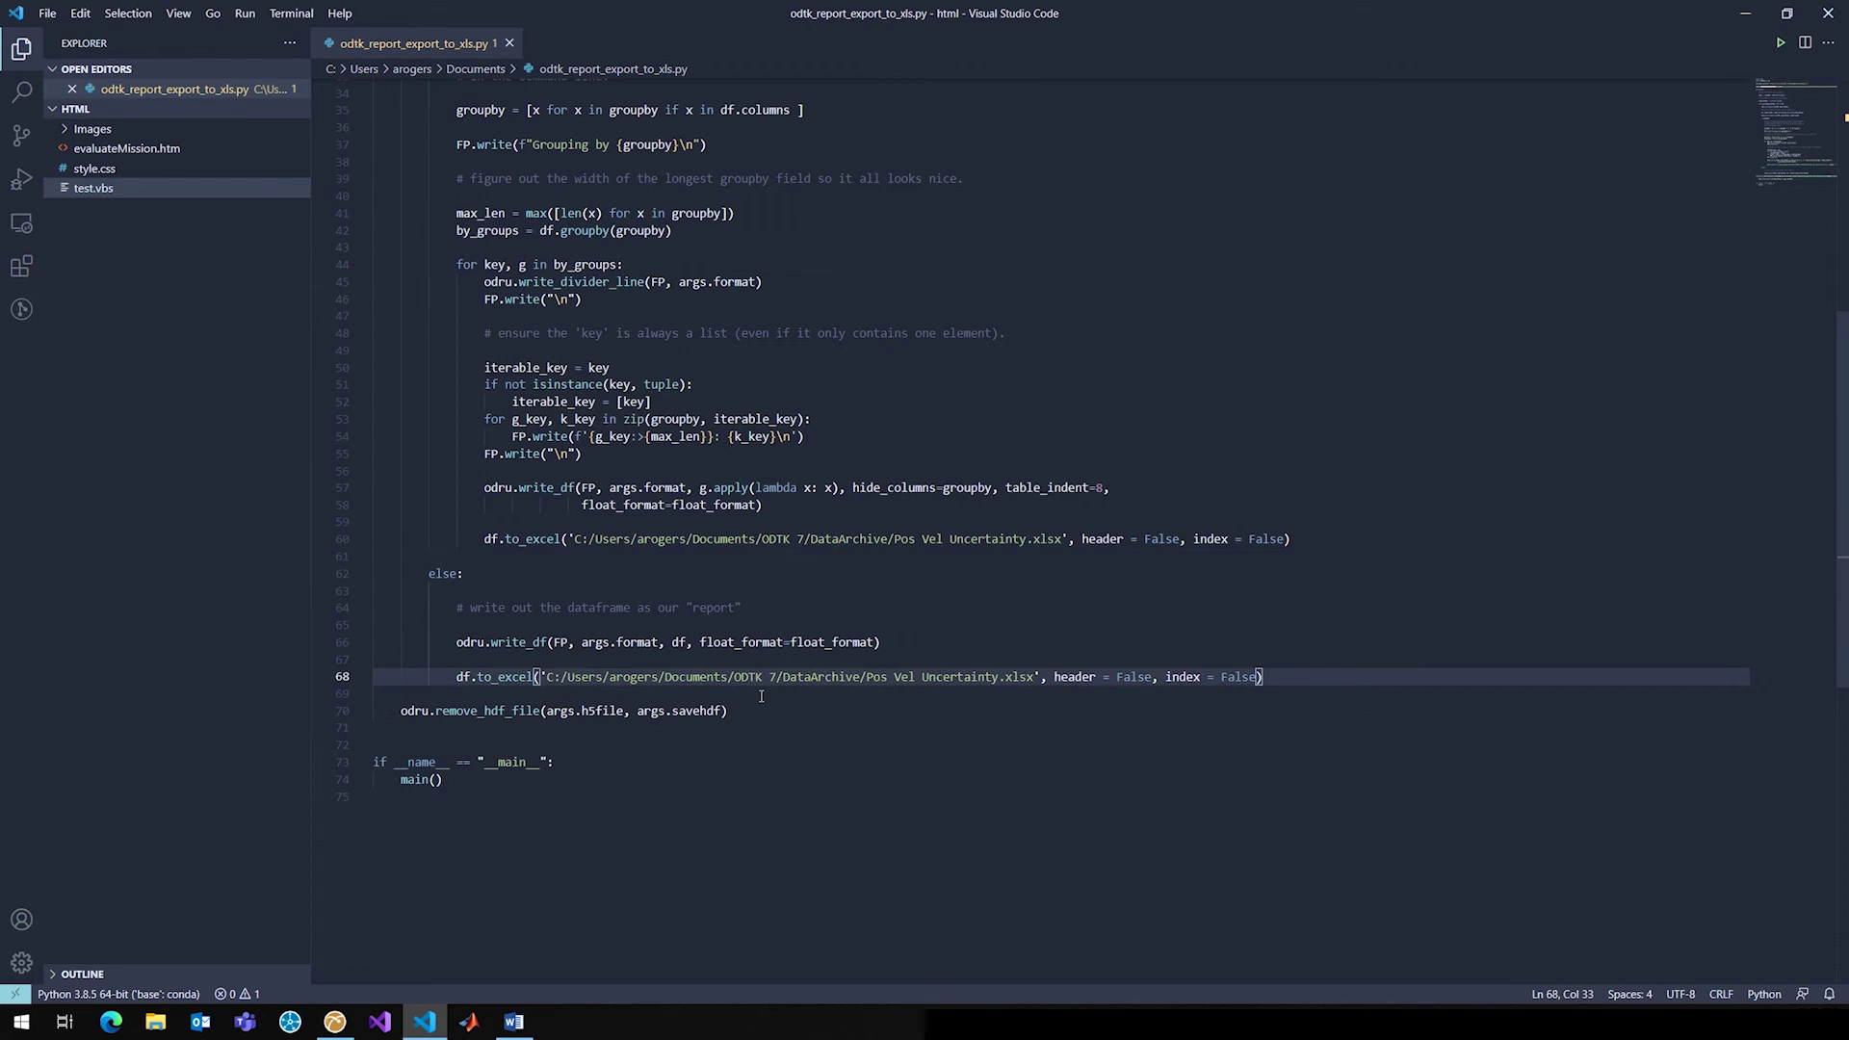